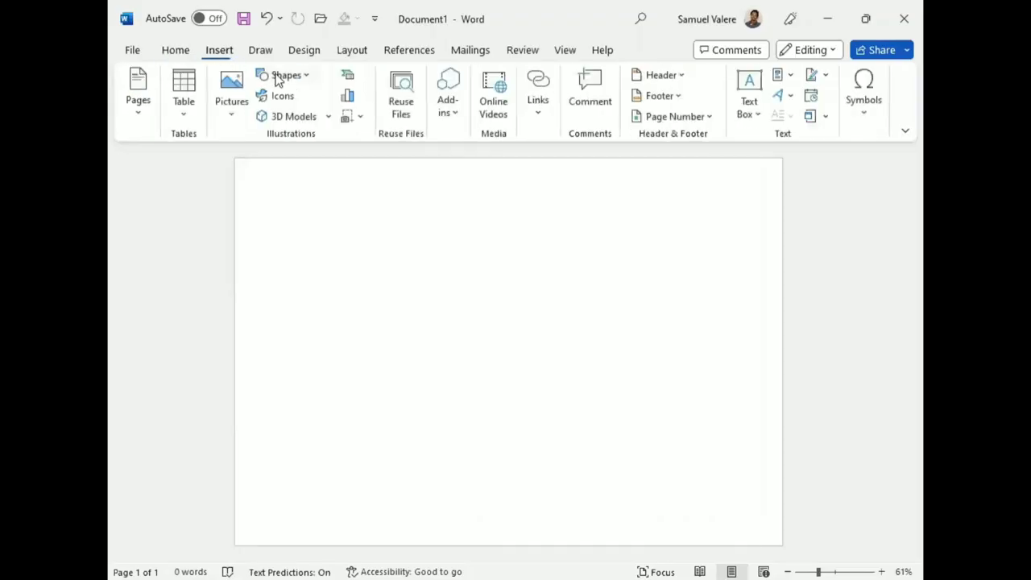
- Draw a right triangle shape on the upper-left area of the blank page
{"action": "left_click", "coordinate": [288, 76]}
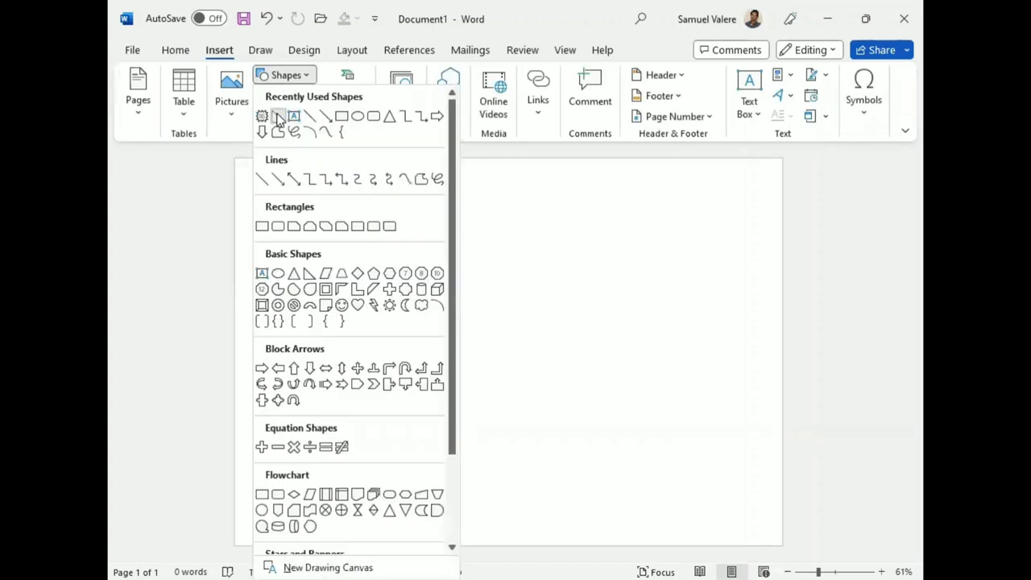
{"action": "left_click", "coordinate": [277, 118]}
{"action": "mouse_move", "coordinate": [256, 195]}
{"action": "left_mouse_down"}
{"action": "mouse_move", "coordinate": [359, 414]}
{"action": "mouse_move", "coordinate": [454, 421]}
{"action": "mouse_move", "coordinate": [464, 447]}
{"action": "left_mouse_up"}
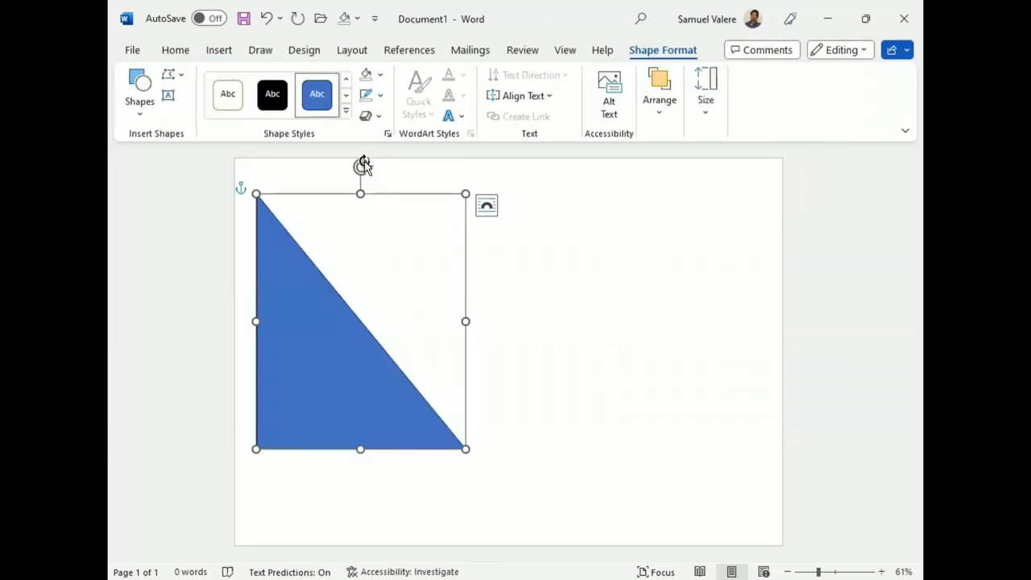
- Rotate the triangle into the top-left corner, resize it, and drag a copy below it
{"action": "mouse_move", "coordinate": [362, 166]}
{"action": "left_mouse_down"}
{"action": "mouse_move", "coordinate": [457, 252]}
{"action": "mouse_move", "coordinate": [497, 322]}
{"action": "left_mouse_up"}
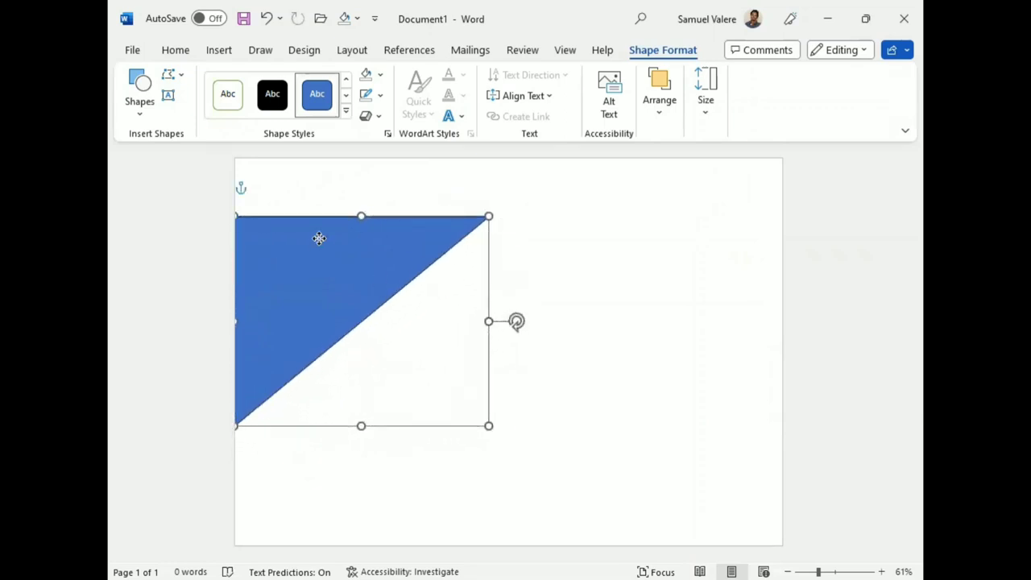
{"action": "mouse_move", "coordinate": [317, 237]}
{"action": "left_mouse_down"}
{"action": "mouse_move", "coordinate": [325, 203]}
{"action": "mouse_move", "coordinate": [307, 234]}
{"action": "mouse_move", "coordinate": [309, 199]}
{"action": "mouse_move", "coordinate": [306, 211]}
{"action": "left_mouse_up"}
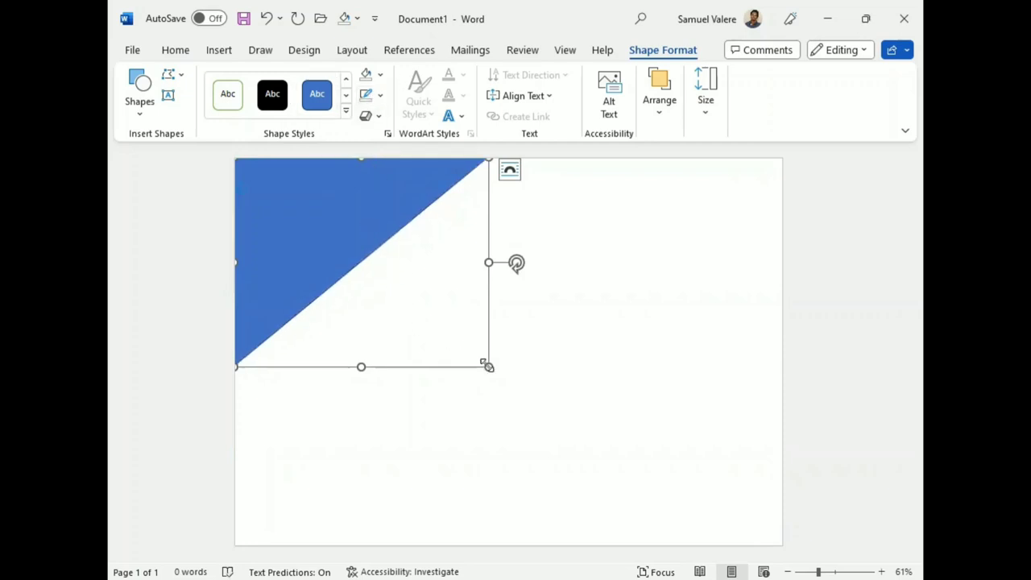
{"action": "mouse_move", "coordinate": [489, 366]}
{"action": "left_mouse_down"}
{"action": "mouse_move", "coordinate": [480, 372]}
{"action": "mouse_move", "coordinate": [481, 362]}
{"action": "left_mouse_up"}
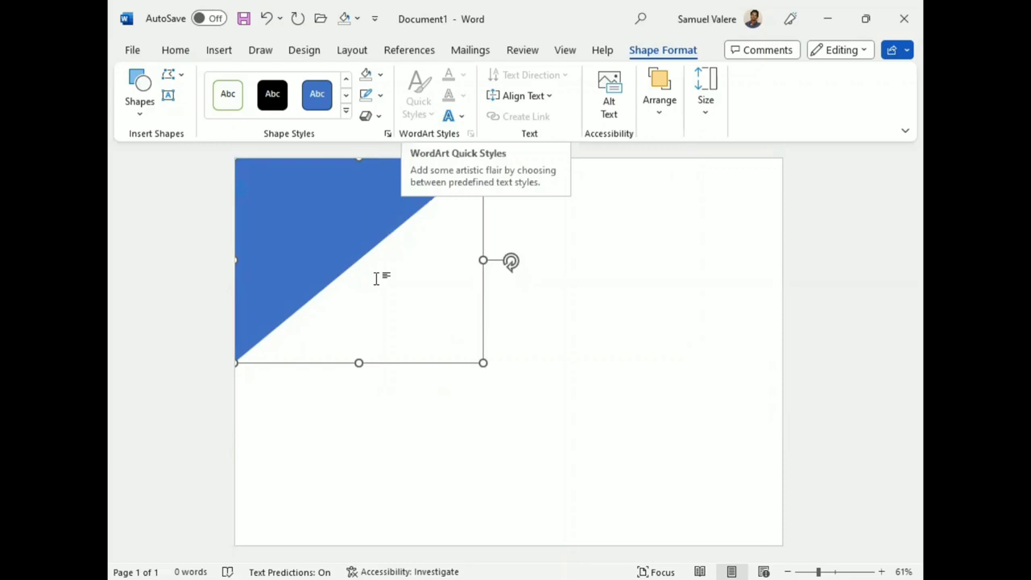
{"action": "mouse_move", "coordinate": [316, 255]}
{"action": "left_mouse_down"}
{"action": "mouse_move", "coordinate": [352, 367]}
{"action": "mouse_move", "coordinate": [351, 310]}
{"action": "left_mouse_up"}
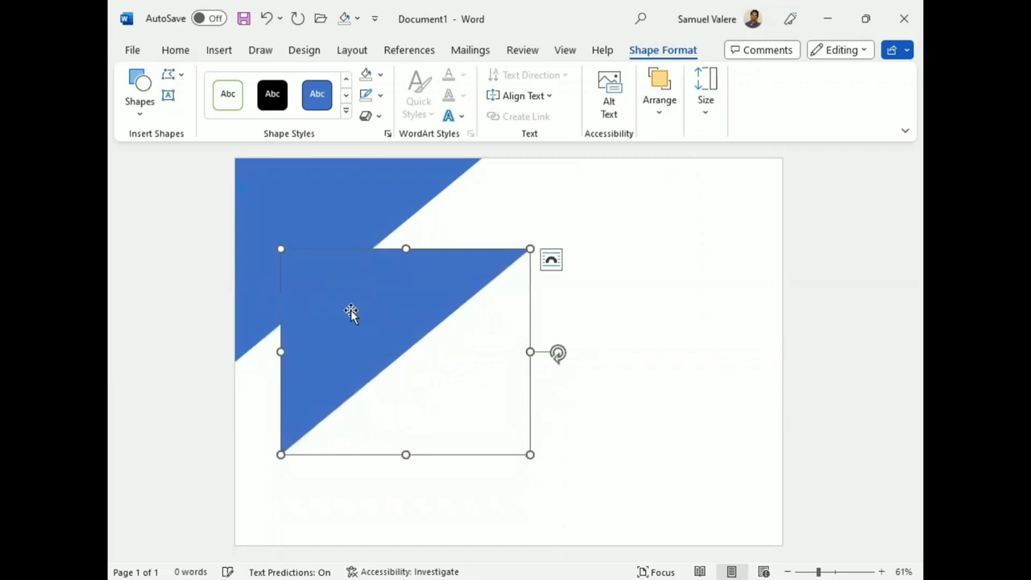
- Shorten the top triangle and flip the copy vertically into the bottom-left corner
{"action": "left_click", "coordinate": [252, 312]}
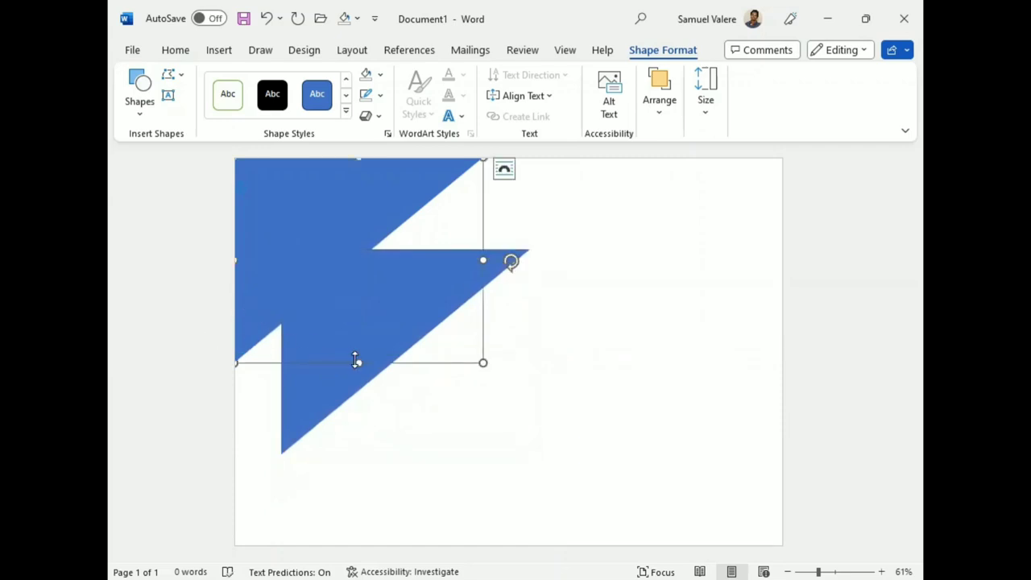
{"action": "left_click_drag", "start_coordinate": [355, 361], "coordinate": [330, 392]}
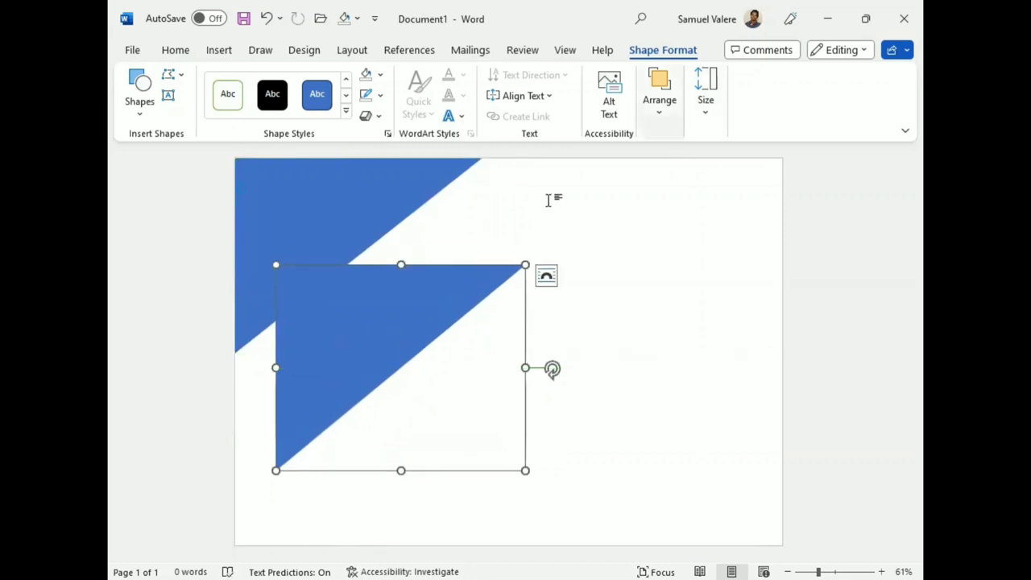
{"action": "left_click", "coordinate": [659, 93]}
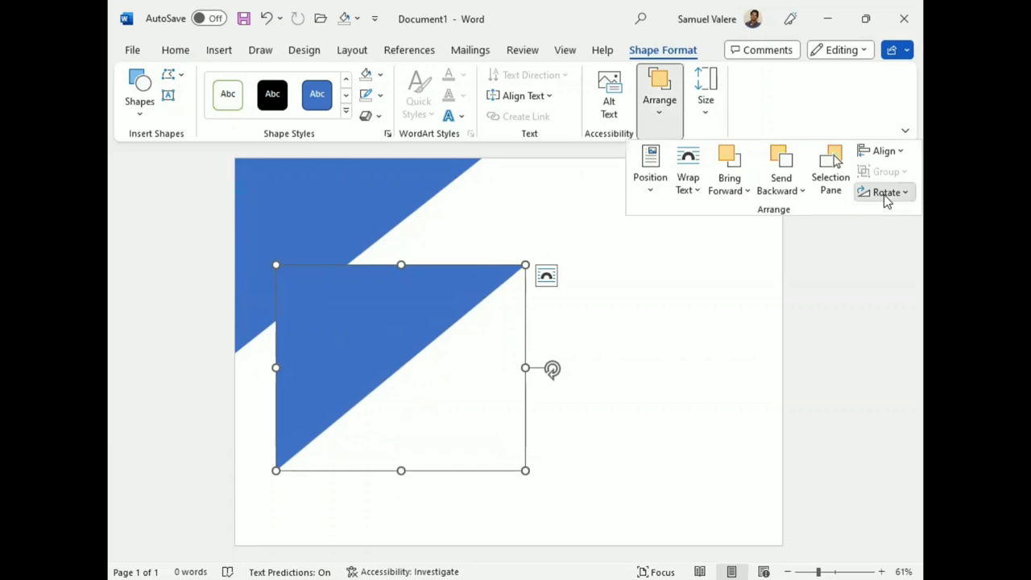
{"action": "left_click", "coordinate": [884, 193]}
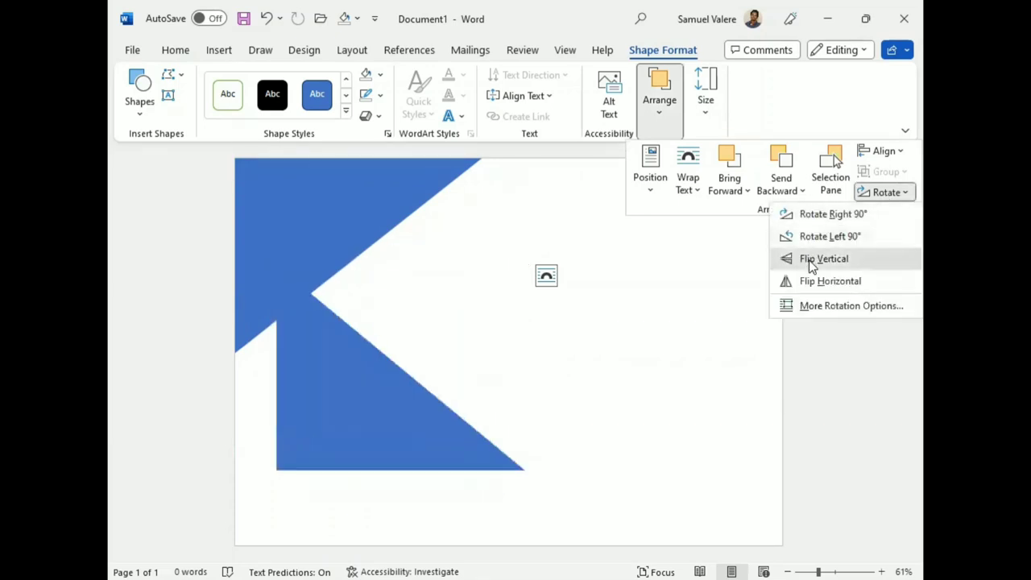
{"action": "left_click", "coordinate": [811, 258]}
{"action": "mouse_move", "coordinate": [347, 397]}
{"action": "left_mouse_down"}
{"action": "mouse_move", "coordinate": [307, 476]}
{"action": "mouse_move", "coordinate": [301, 450]}
{"action": "left_mouse_up"}
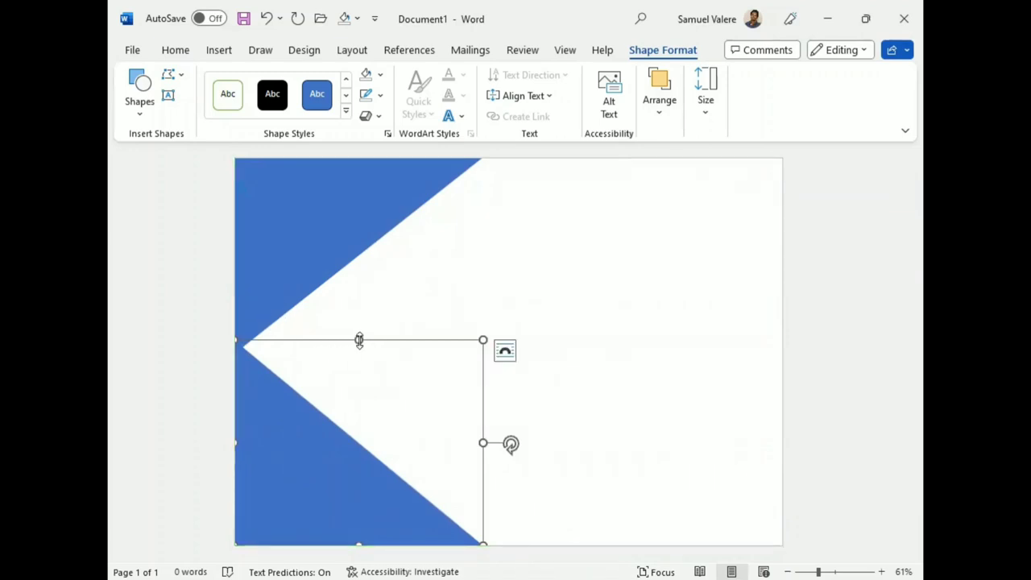
- Adjust both triangles' edges so they meet at the middle of the left edge
{"action": "left_click_drag", "start_coordinate": [360, 340], "coordinate": [359, 346]}
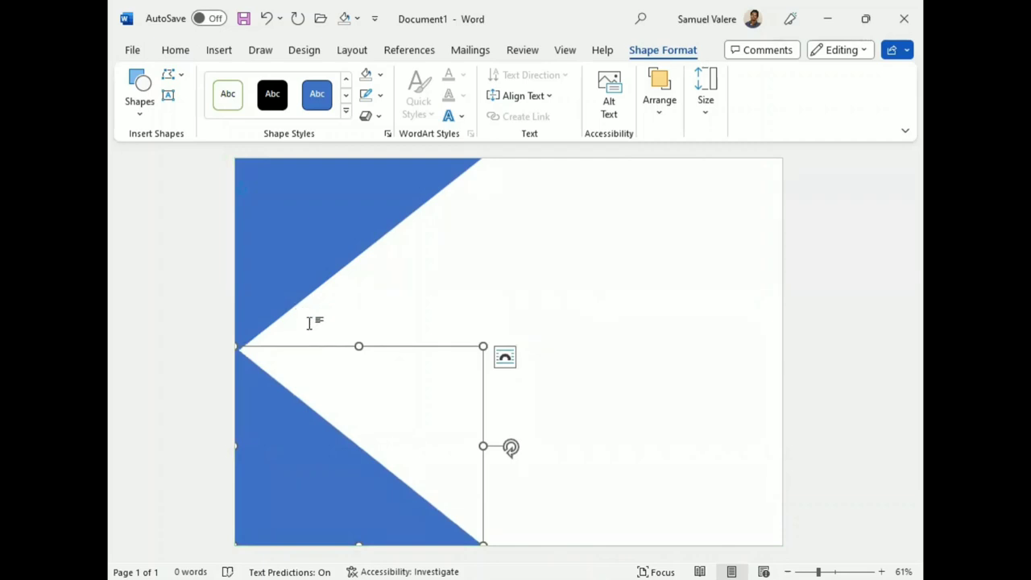
{"action": "left_click", "coordinate": [314, 355]}
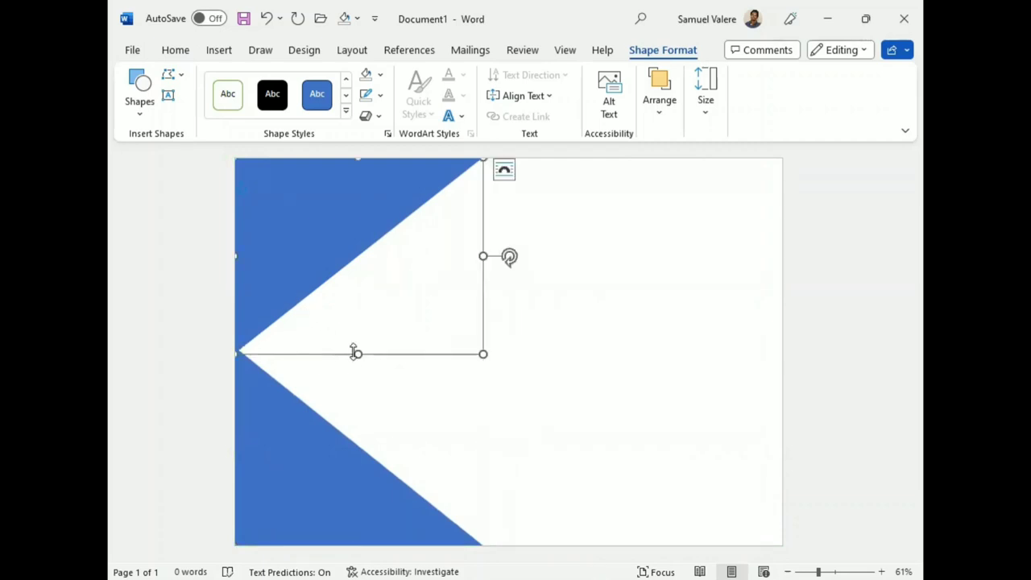
{"action": "left_click_drag", "start_coordinate": [357, 353], "coordinate": [357, 348]}
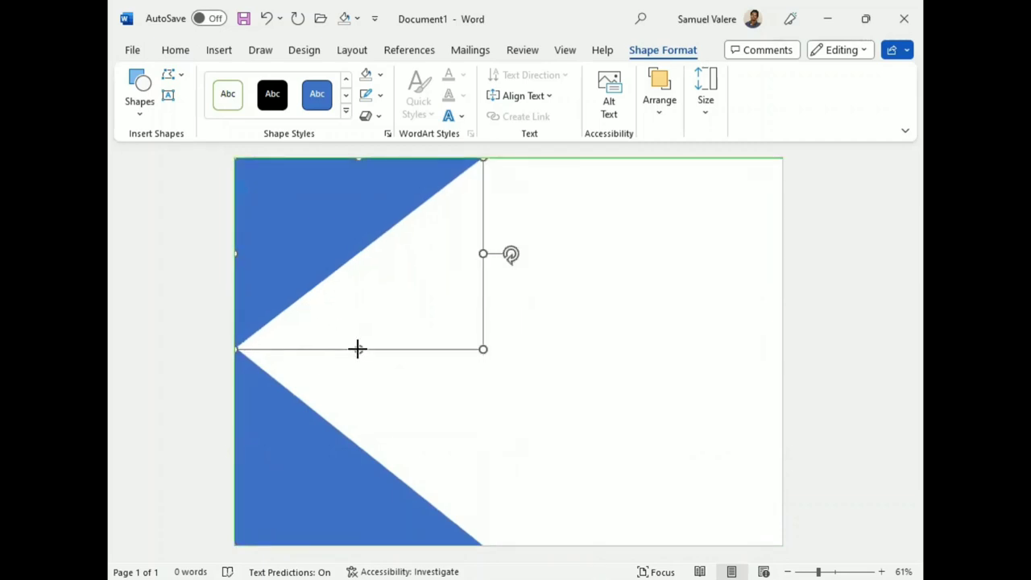
- Select both left triangles and drag a copy of them to the right side
{"action": "left_click", "coordinate": [417, 398]}
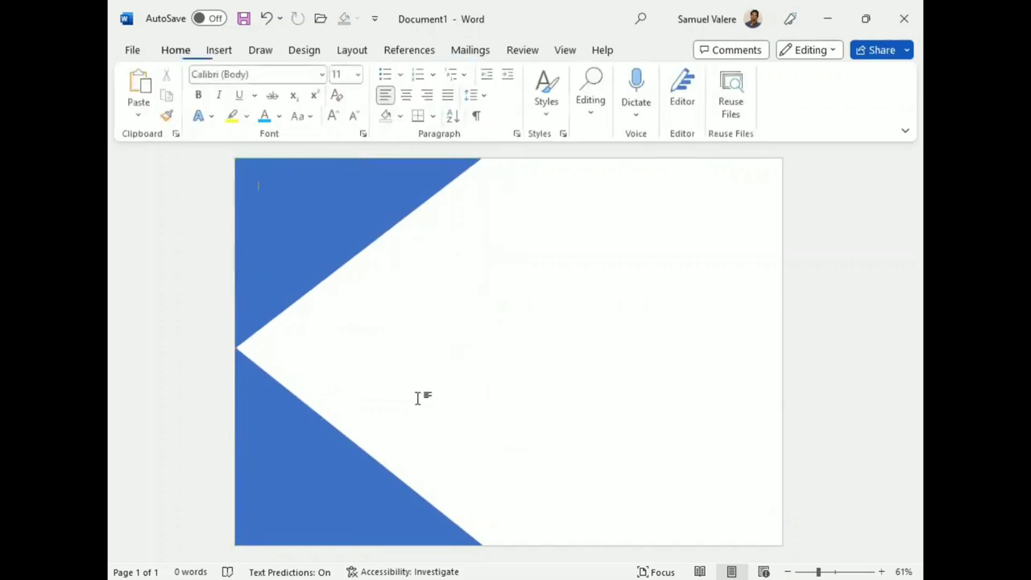
{"action": "left_click", "coordinate": [310, 239]}
{"action": "left_click", "coordinate": [296, 448], "text": "shift"}
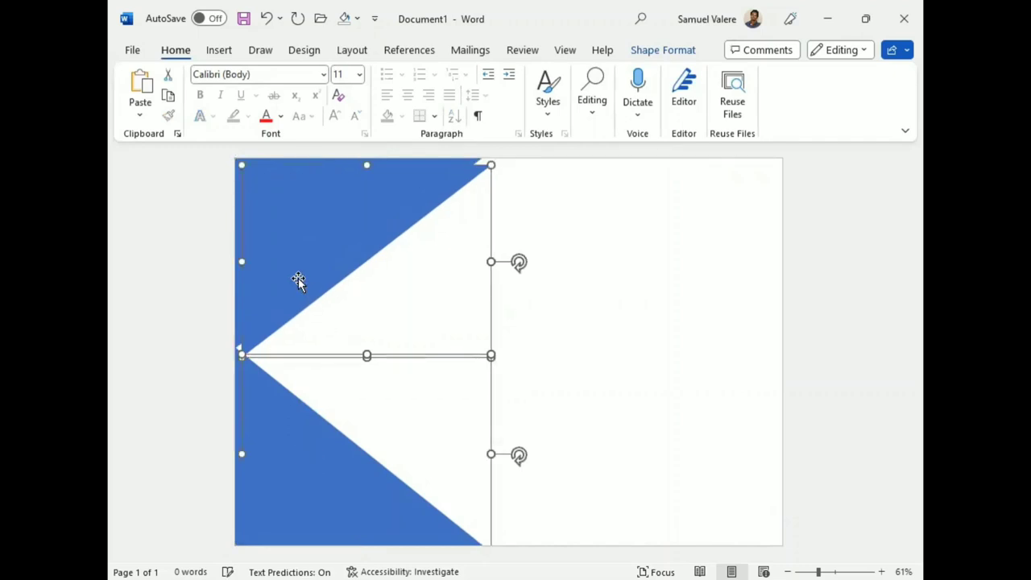
{"action": "left_click_drag", "start_coordinate": [302, 273], "coordinate": [559, 279]}
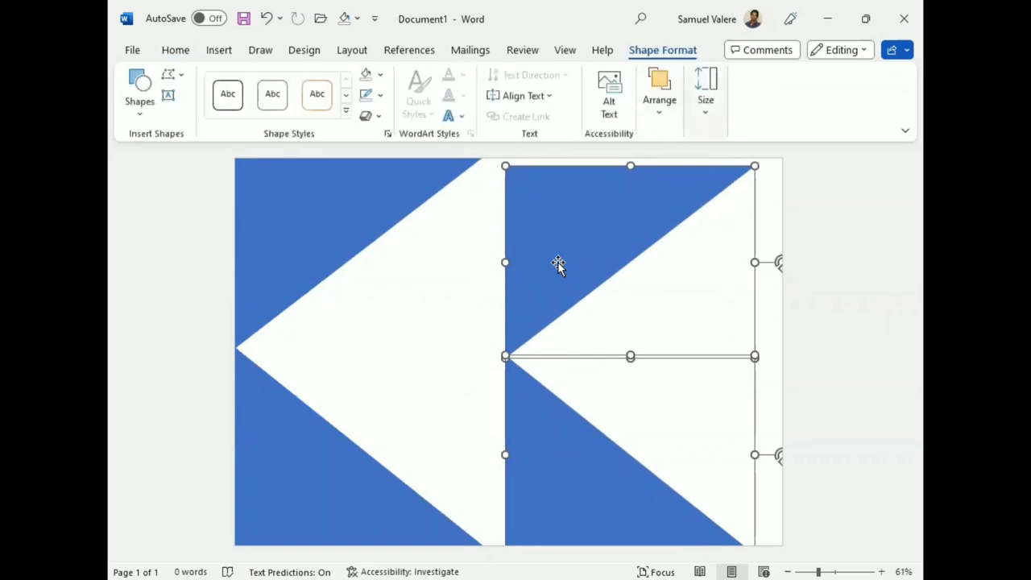
- Flip the copied pair horizontally and nudge it against the right edge
{"action": "left_click", "coordinate": [659, 95]}
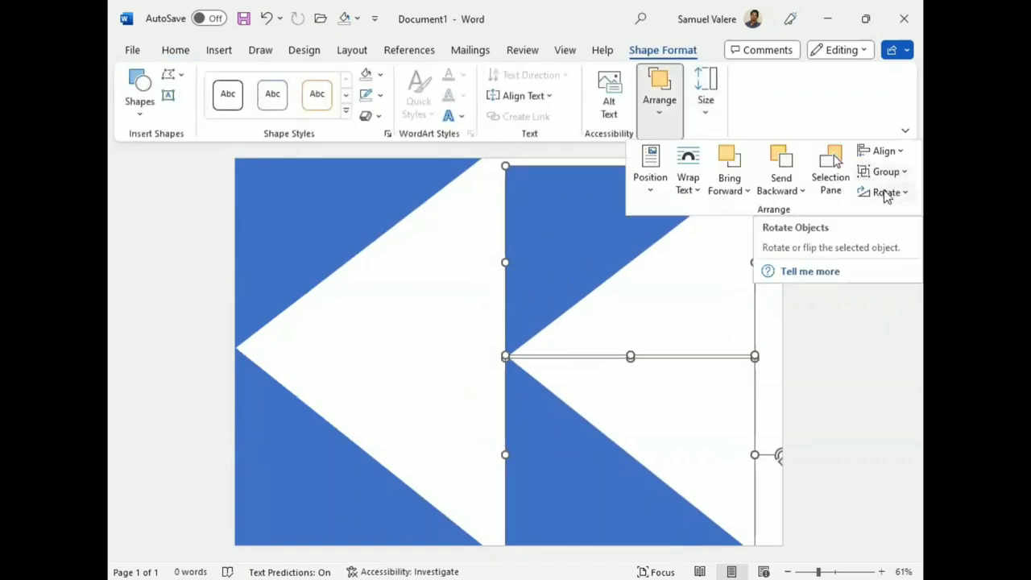
{"action": "left_click", "coordinate": [886, 194]}
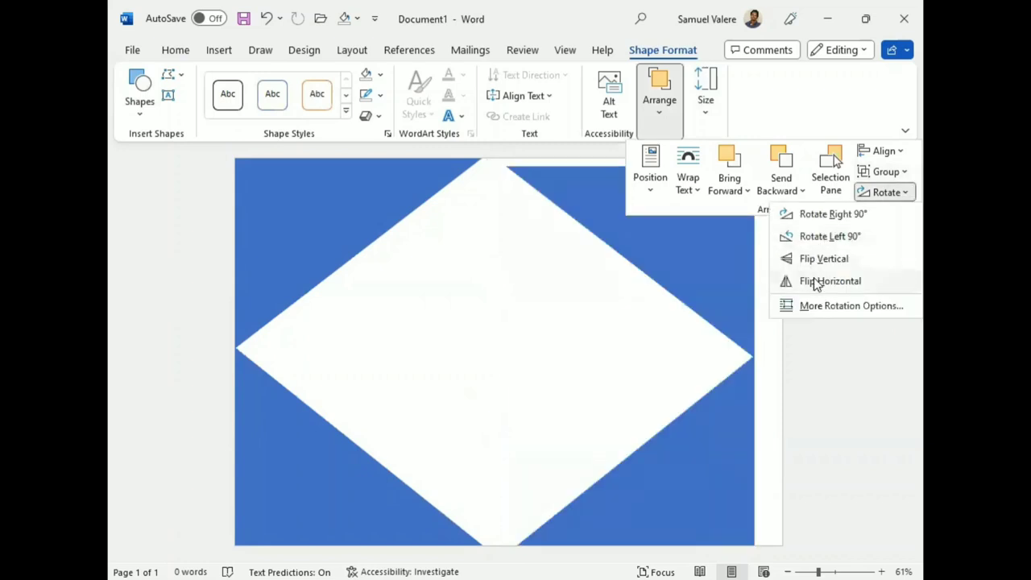
{"action": "left_click", "coordinate": [815, 283]}
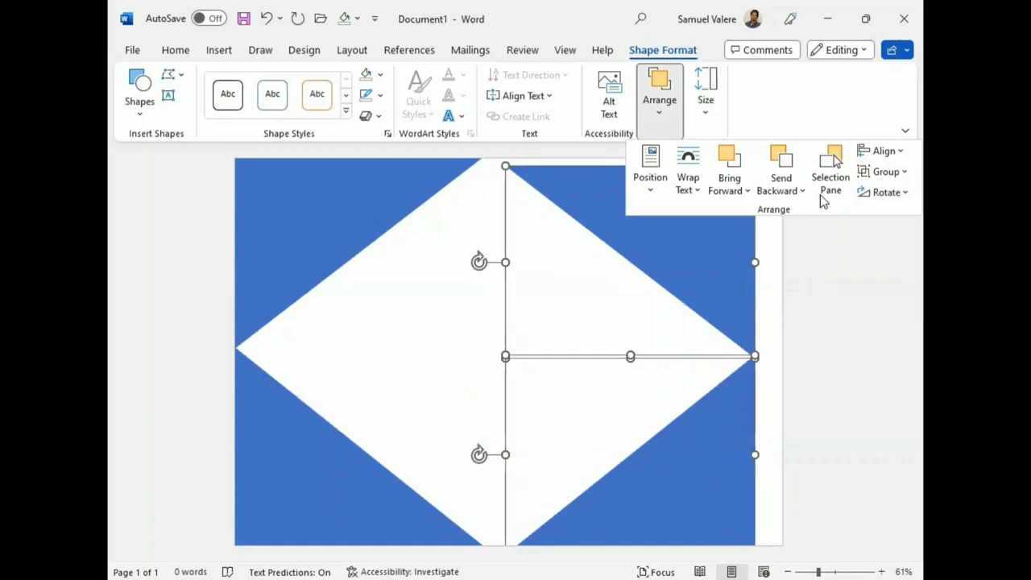
{"action": "key", "text": "Escape"}
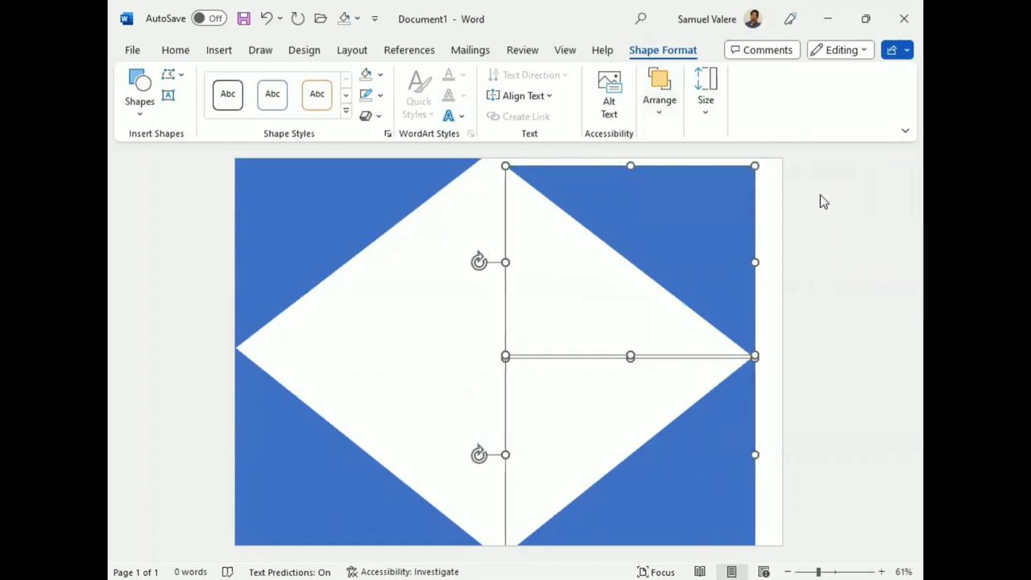
{"action": "key", "text": "Right"}
{"action": "key", "text": "Right"}
{"action": "key", "text": "Right"}
{"action": "key", "text": "Right"}
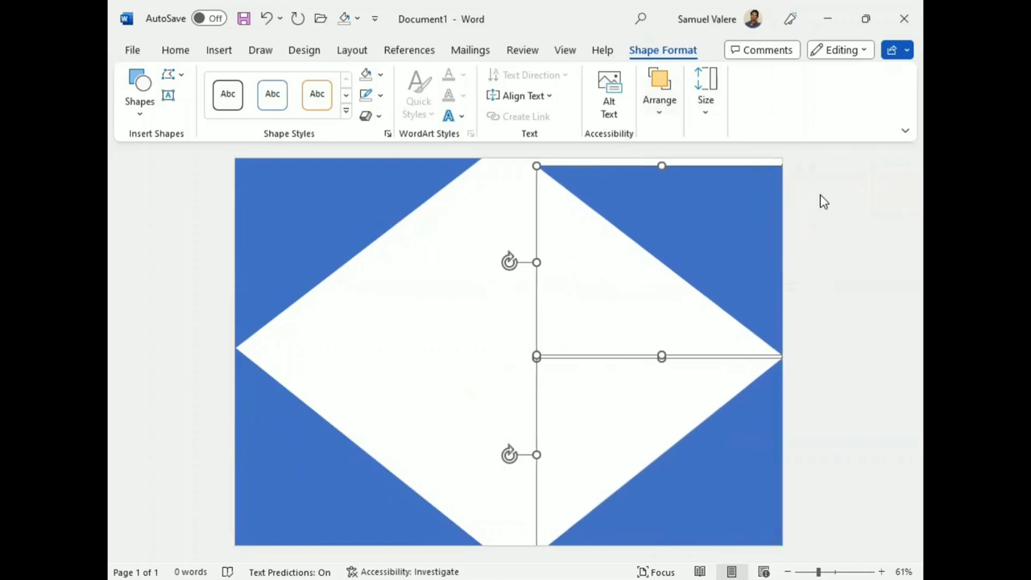
{"action": "key", "text": "Up"}
{"action": "key", "text": "Up"}
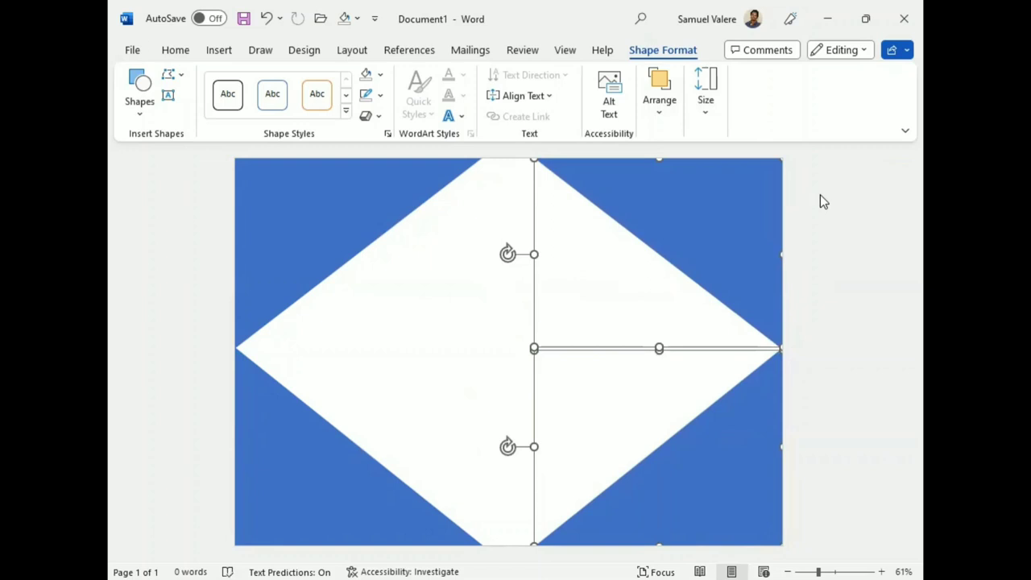
- Fill the two top corner triangles with light blue
{"action": "left_click", "coordinate": [473, 269]}
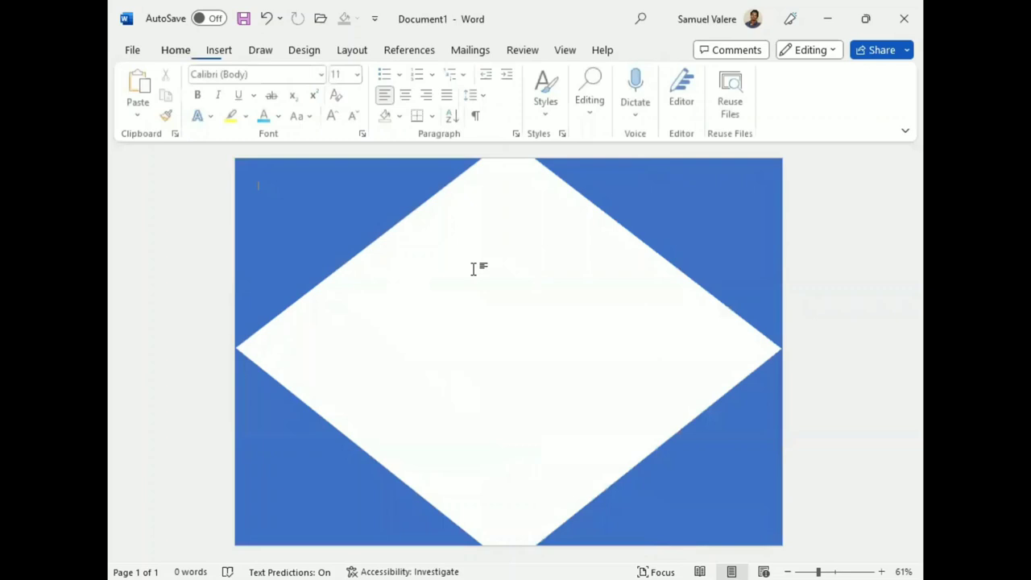
{"action": "left_click", "coordinate": [683, 223]}
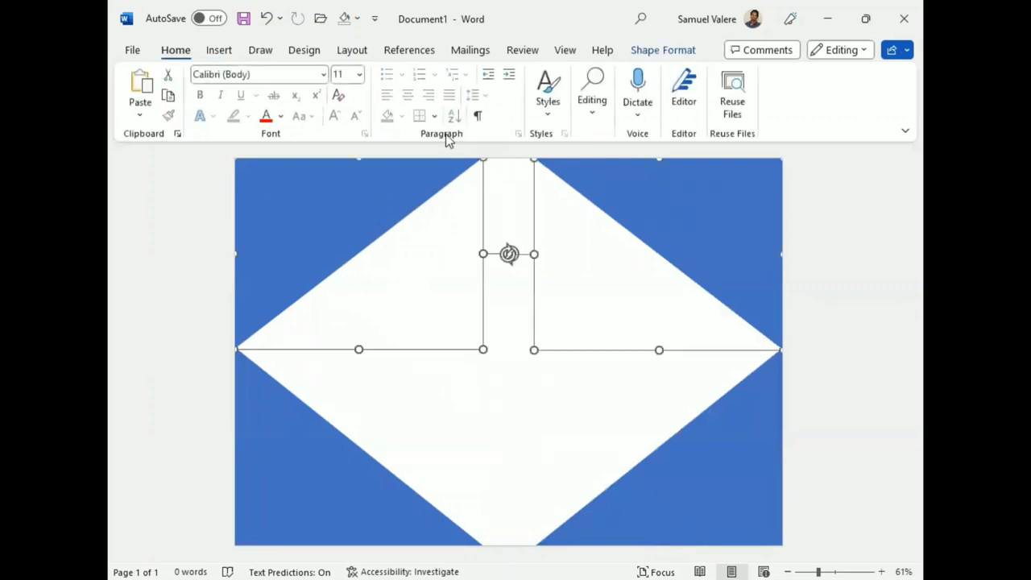
{"action": "left_click", "coordinate": [659, 50]}
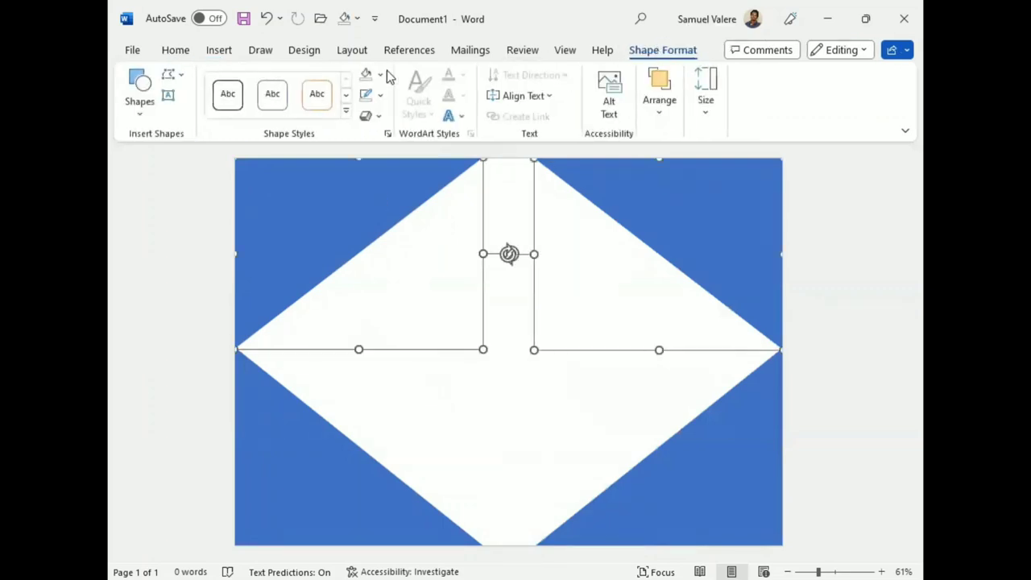
{"action": "left_click", "coordinate": [382, 75]}
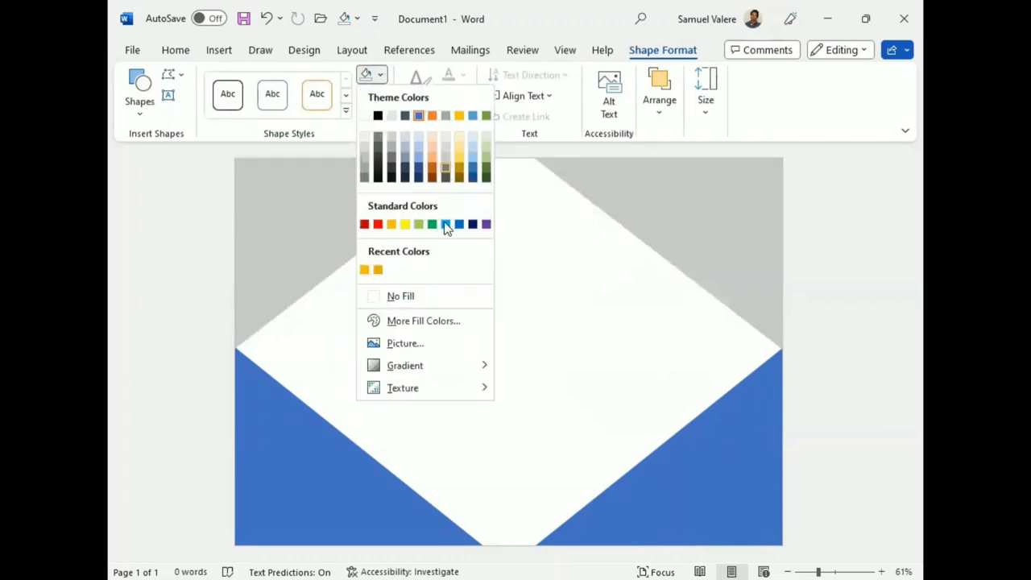
{"action": "left_click", "coordinate": [446, 225]}
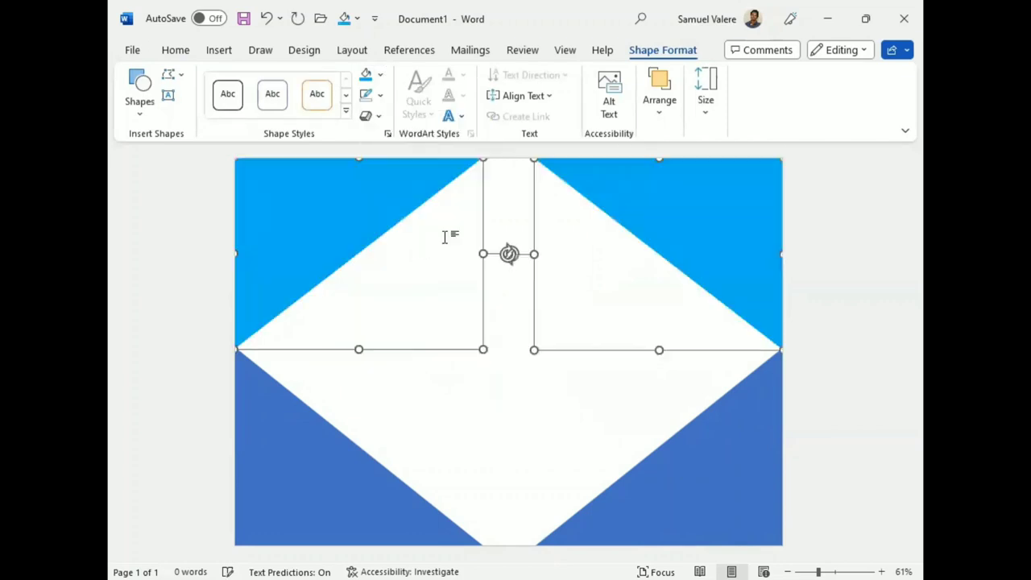
- Fill both lower corner triangles with black
{"action": "left_click", "coordinate": [737, 471]}
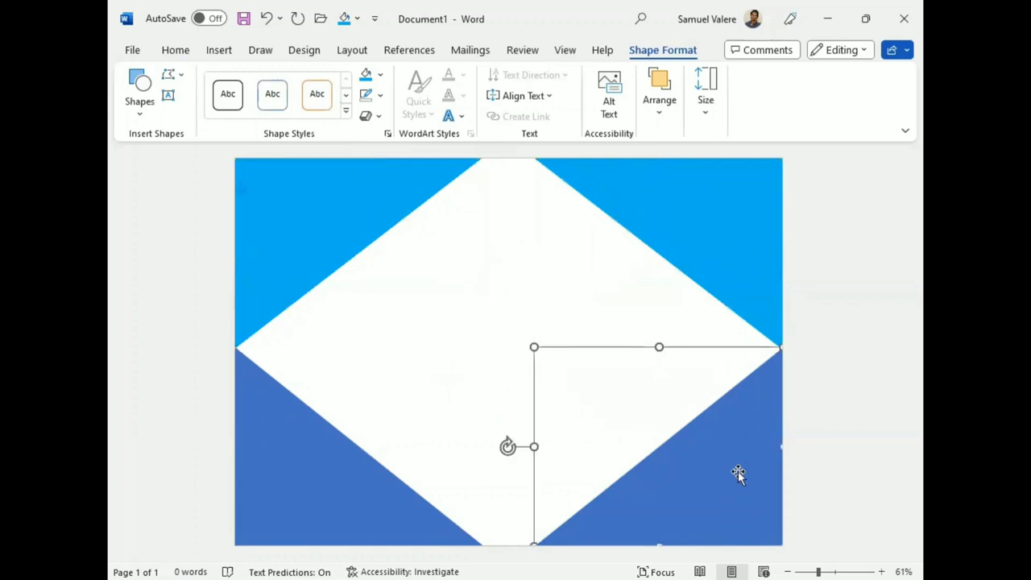
{"action": "left_click", "coordinate": [348, 478], "text": "shift"}
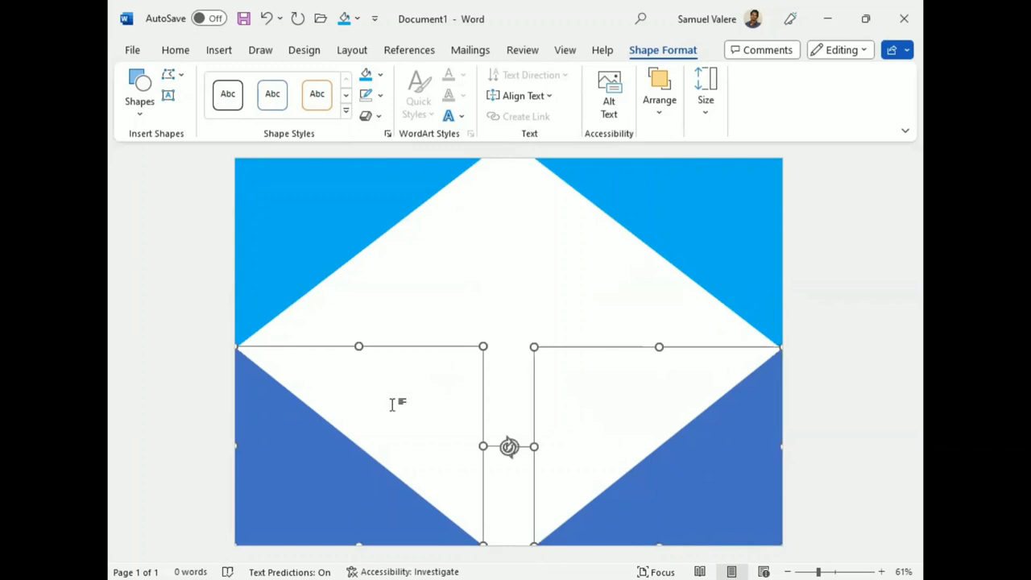
{"action": "left_click", "coordinate": [380, 74]}
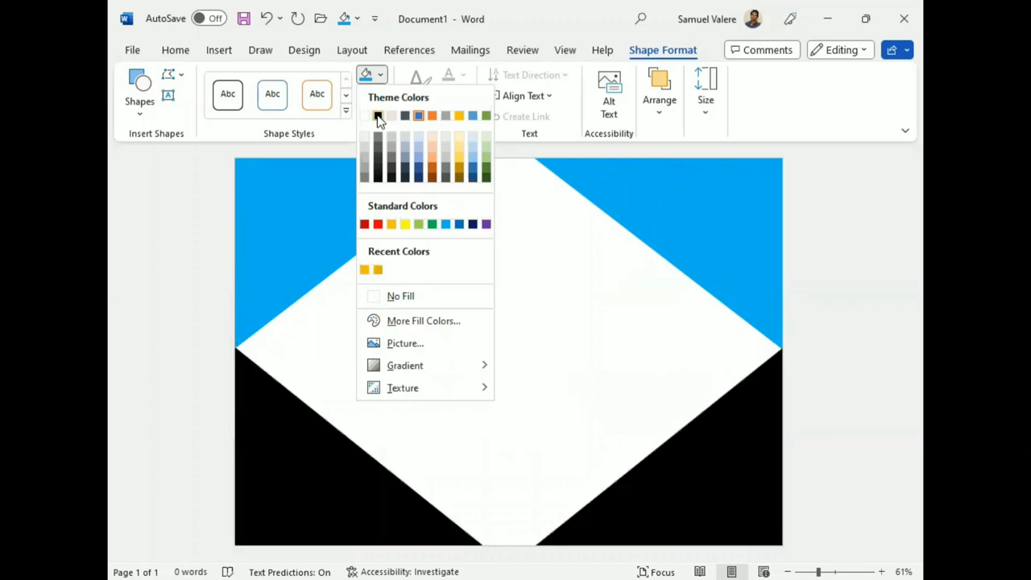
{"action": "left_click", "coordinate": [378, 118]}
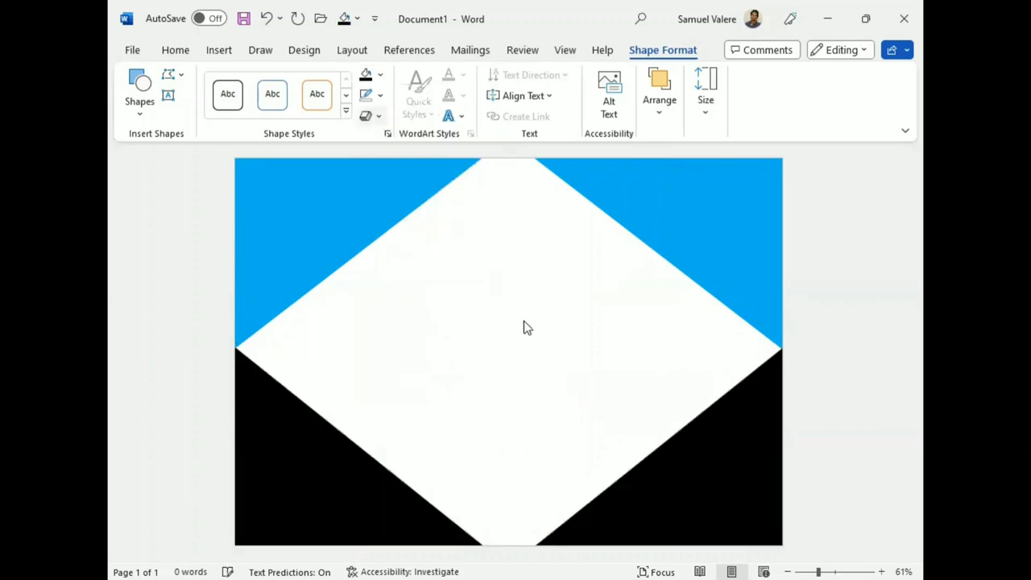
{"action": "left_click", "coordinate": [139, 110]}
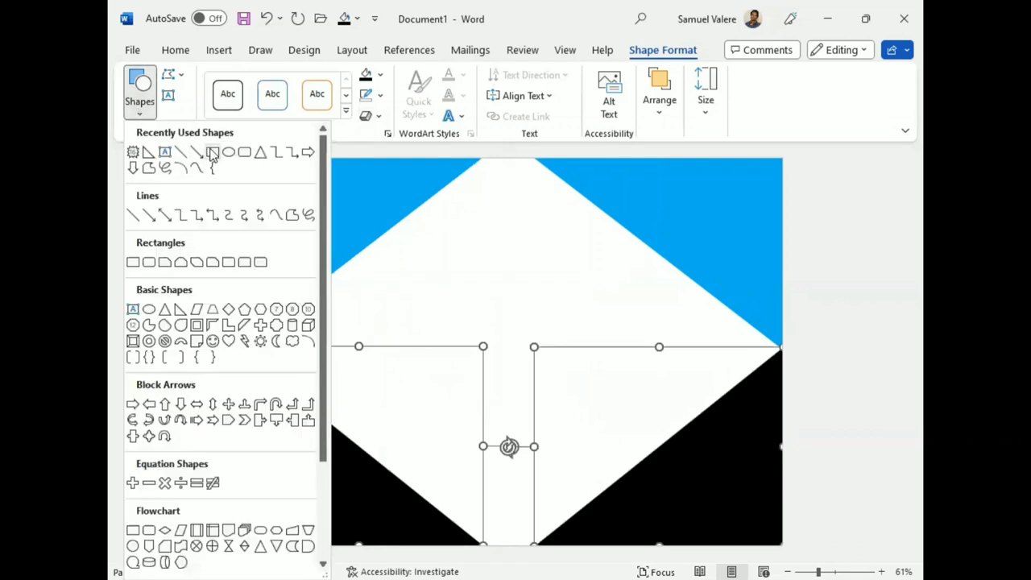
- Draw a large rectangle covering the centre of the page
{"action": "left_click", "coordinate": [212, 155]}
{"action": "mouse_move", "coordinate": [259, 187]}
{"action": "left_mouse_down"}
{"action": "mouse_move", "coordinate": [610, 438]}
{"action": "mouse_move", "coordinate": [750, 518]}
{"action": "left_mouse_up"}
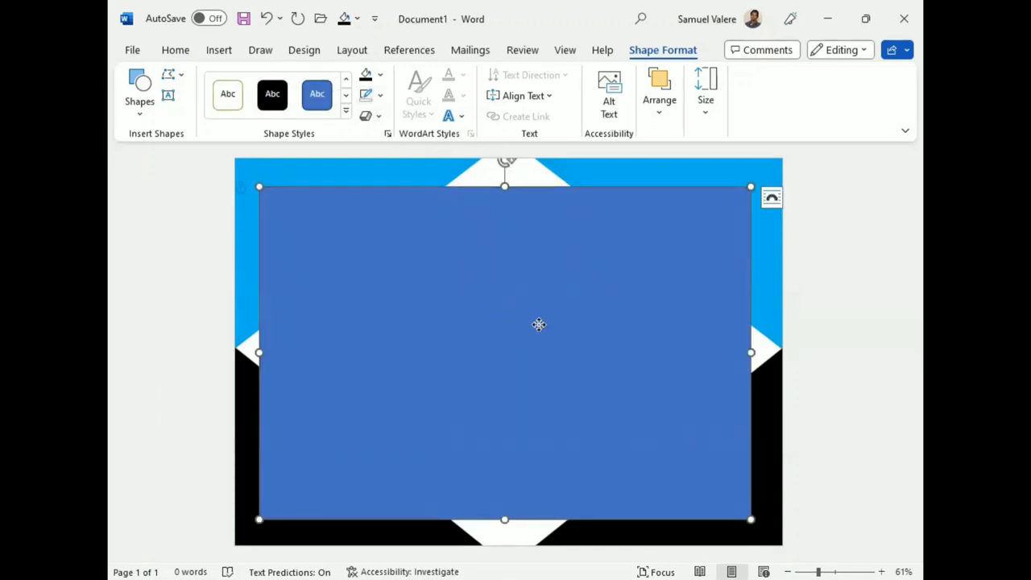
{"action": "left_click_drag", "start_coordinate": [539, 324], "coordinate": [543, 323]}
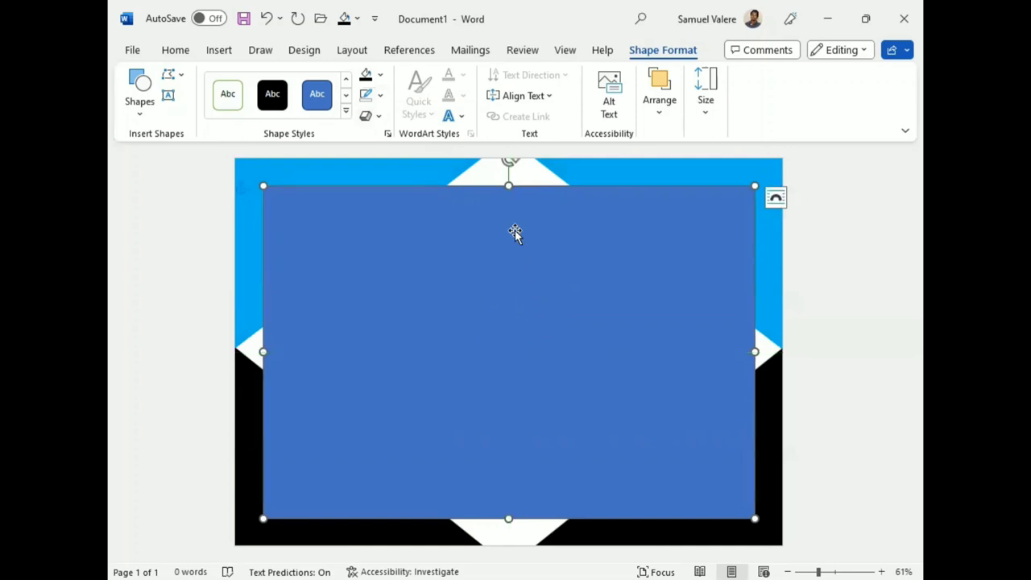
- Narrow the two upper diamond triangles using their side handles
{"action": "left_click", "coordinate": [441, 171]}
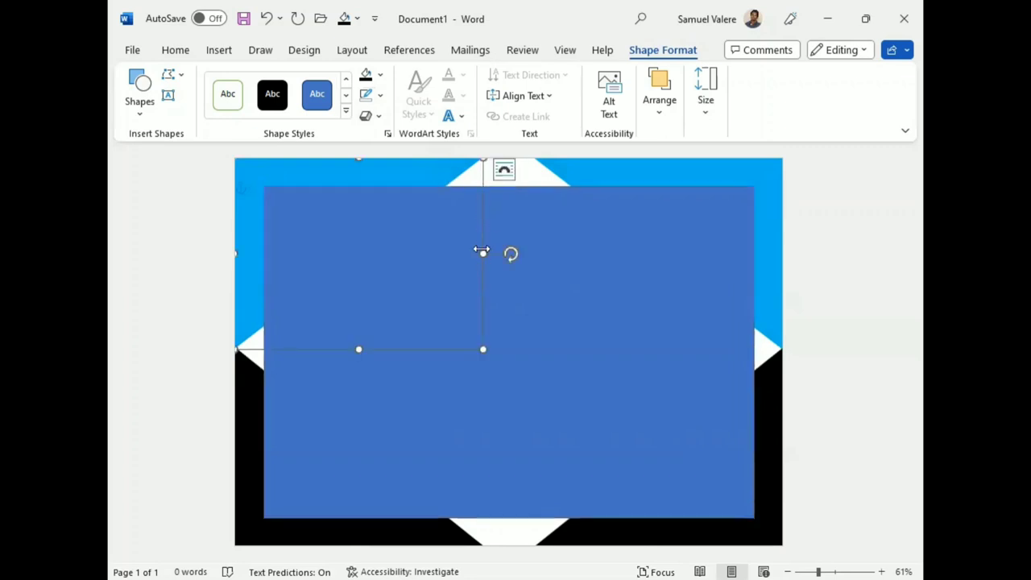
{"action": "left_click_drag", "start_coordinate": [482, 251], "coordinate": [458, 253]}
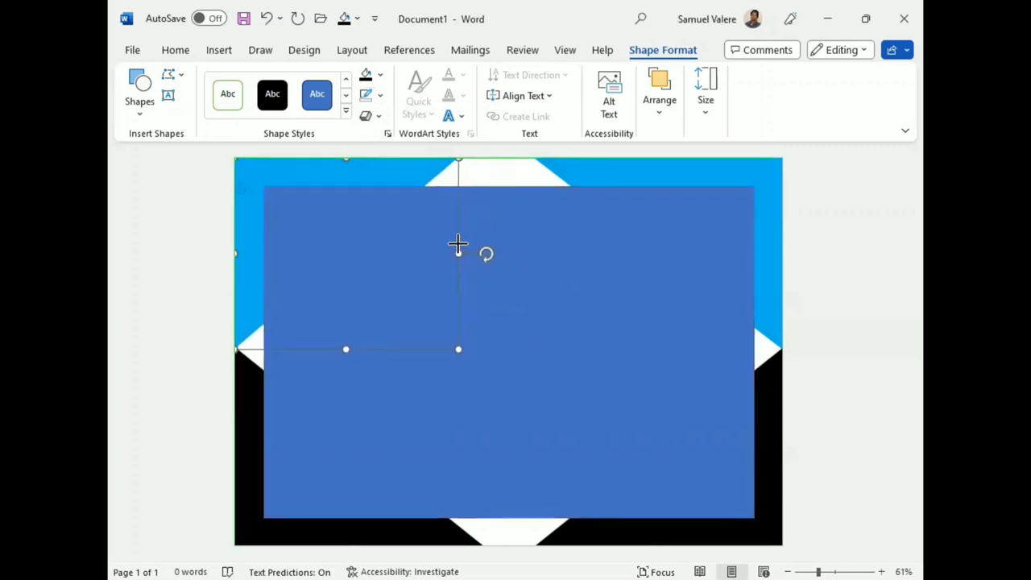
{"action": "left_click", "coordinate": [577, 171]}
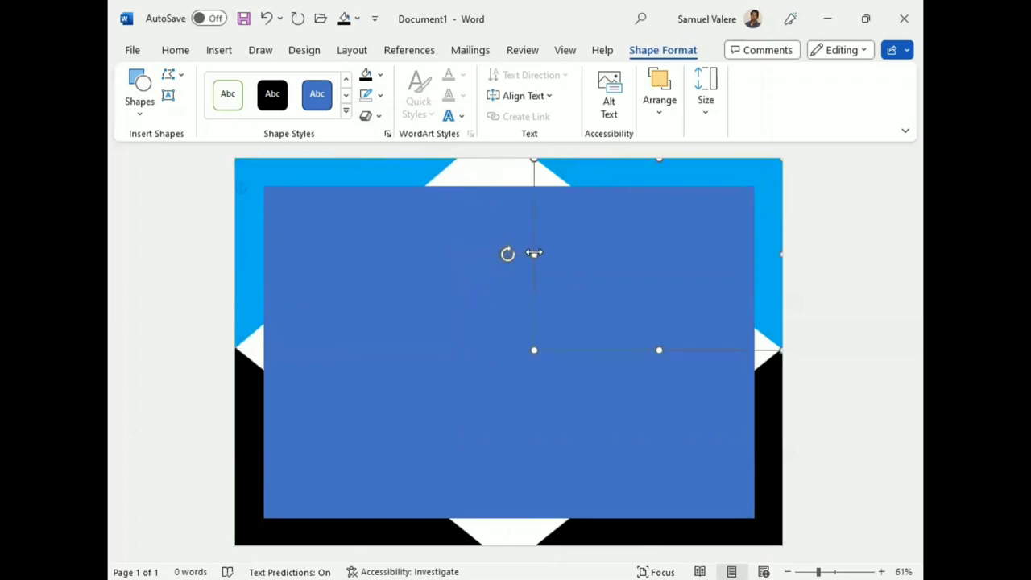
{"action": "left_click_drag", "start_coordinate": [533, 253], "coordinate": [552, 251]}
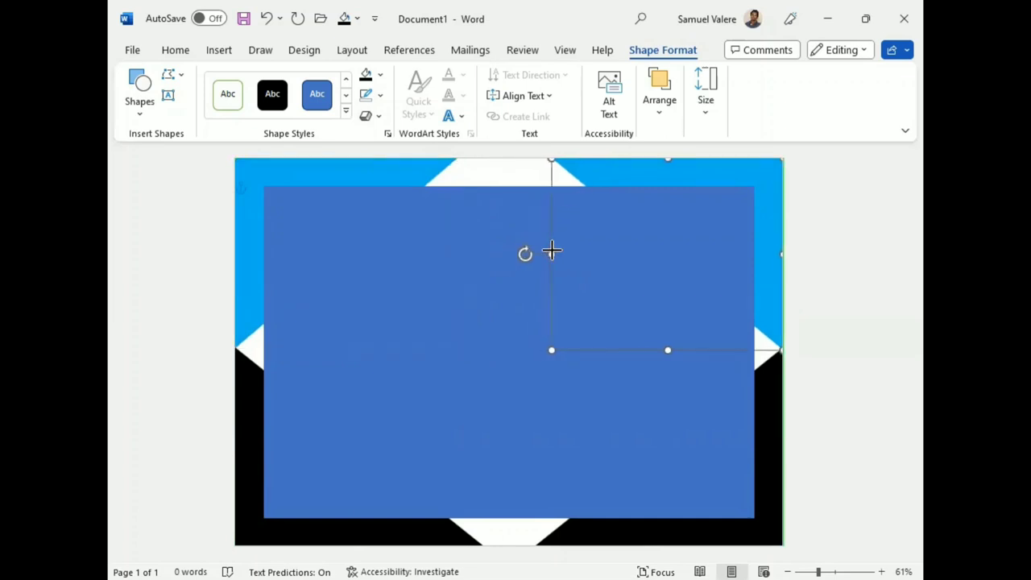
{"action": "left_click_drag", "start_coordinate": [551, 251], "coordinate": [554, 254]}
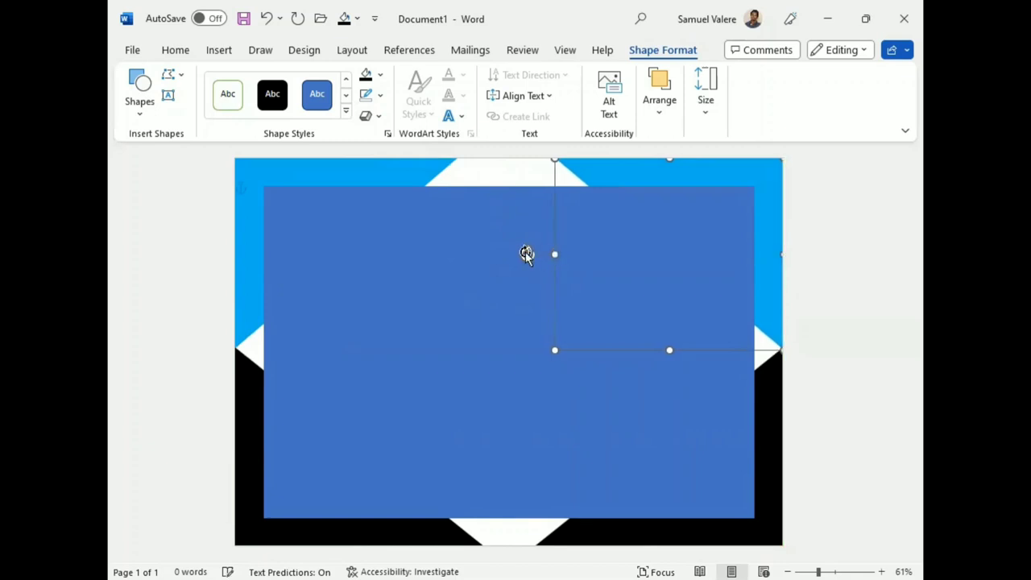
- Narrow the two lower diamond triangles using their side handles
{"action": "left_click", "coordinate": [482, 259]}
{"action": "left_click", "coordinate": [570, 527]}
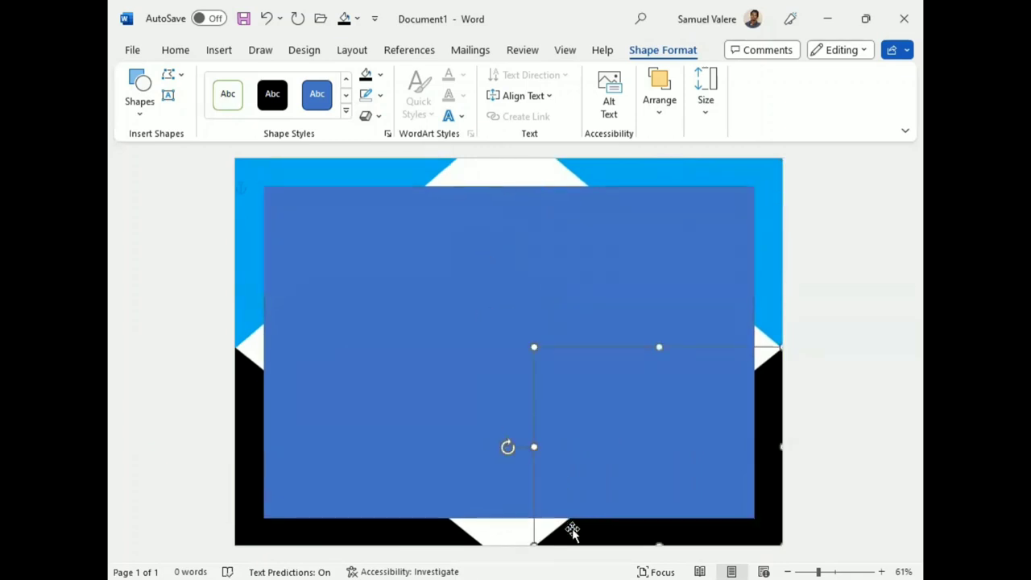
{"action": "left_click_drag", "start_coordinate": [535, 446], "coordinate": [553, 447]}
{"action": "left_click", "coordinate": [435, 533]}
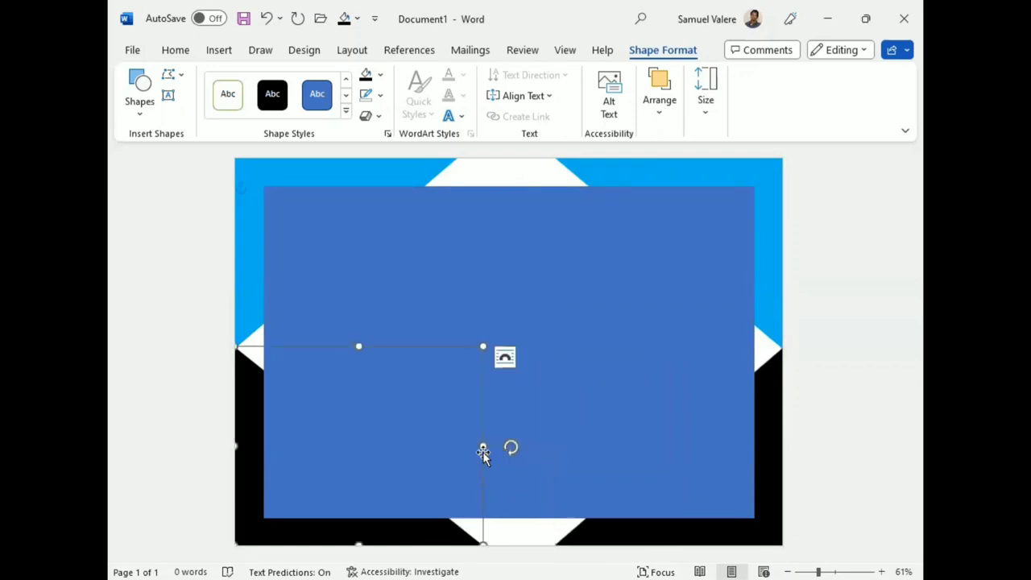
{"action": "left_click_drag", "start_coordinate": [483, 446], "coordinate": [464, 447]}
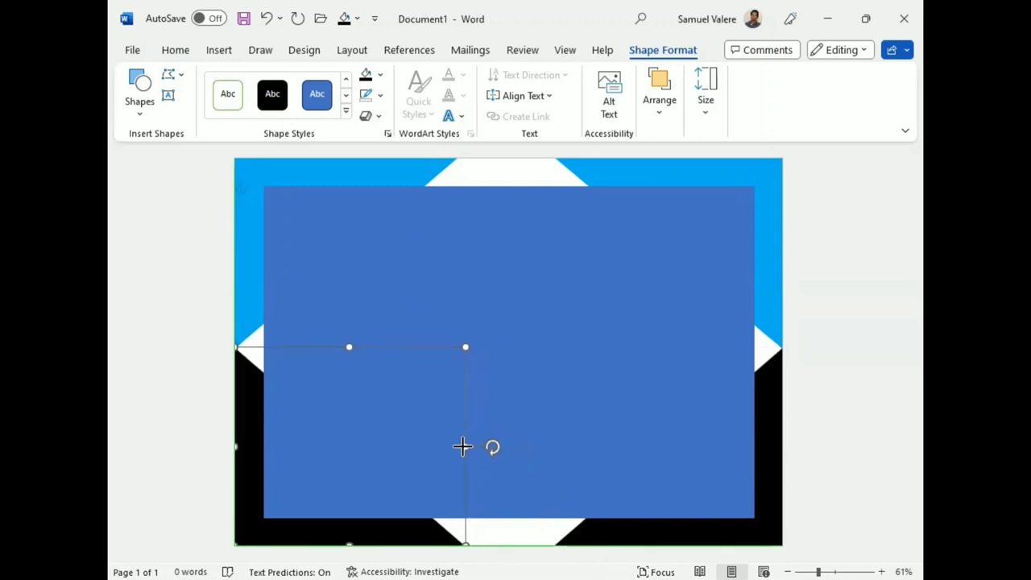
{"action": "left_click", "coordinate": [533, 436]}
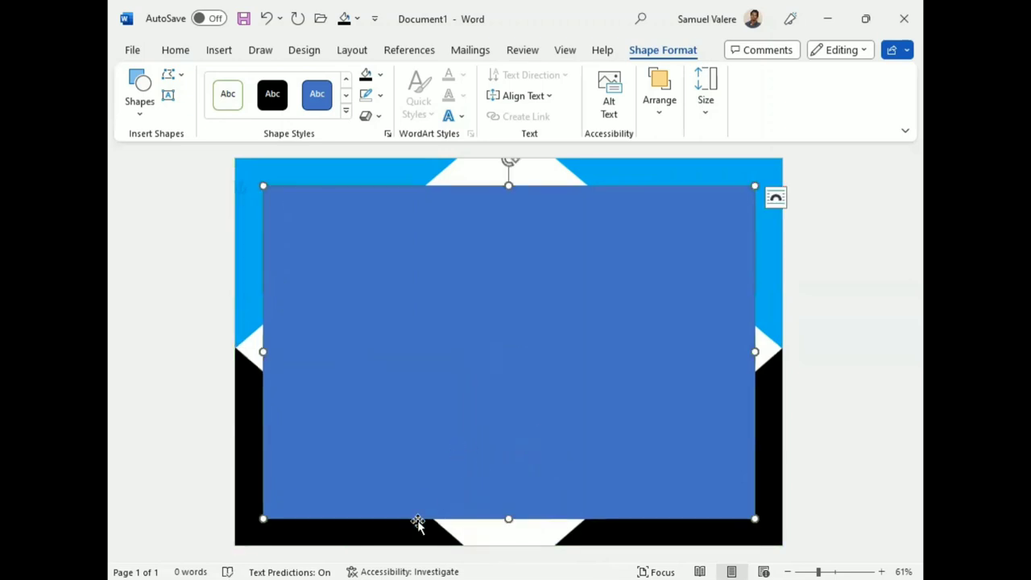
{"action": "left_click", "coordinate": [466, 453]}
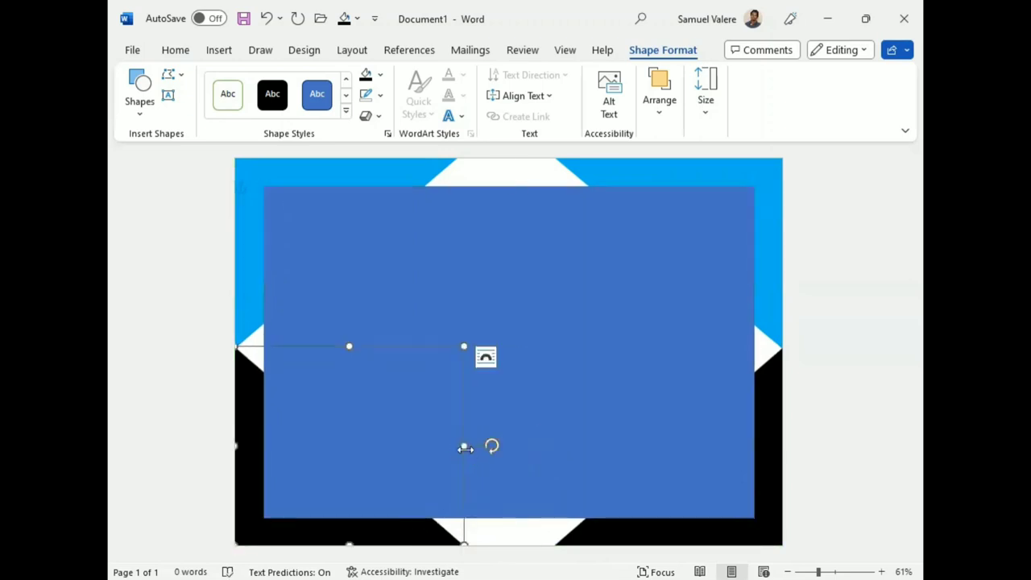
{"action": "left_click_drag", "start_coordinate": [466, 447], "coordinate": [459, 447]}
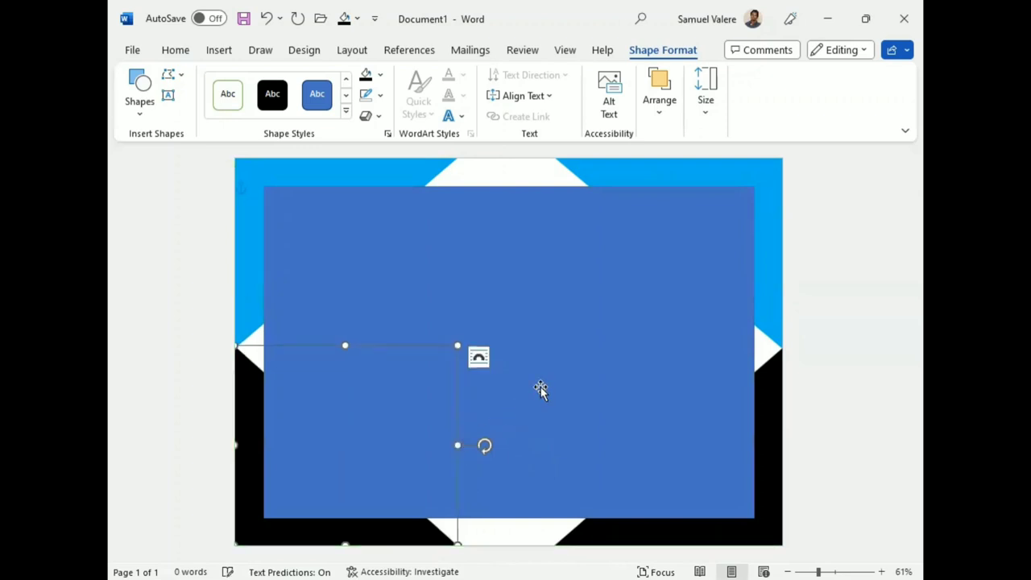
- Fill the large rectangle with white
{"action": "left_click", "coordinate": [529, 347]}
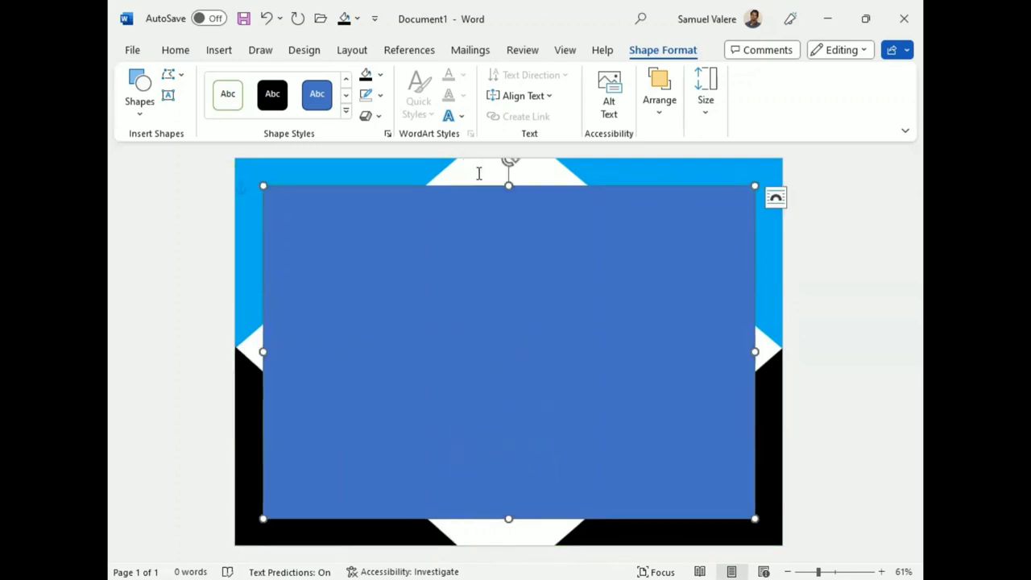
{"action": "left_click", "coordinate": [380, 75]}
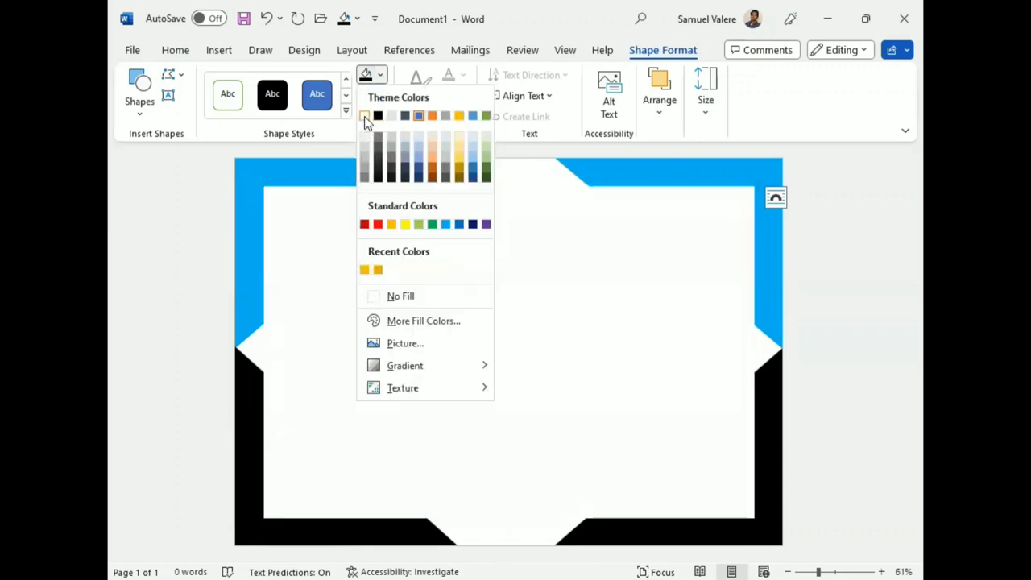
{"action": "left_click", "coordinate": [365, 117]}
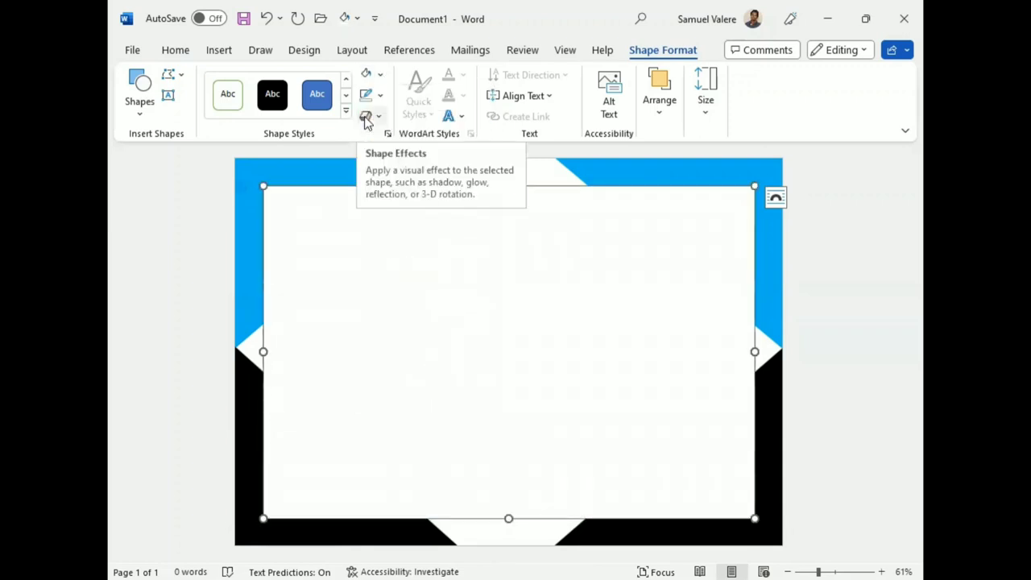
{"action": "left_click", "coordinate": [168, 95]}
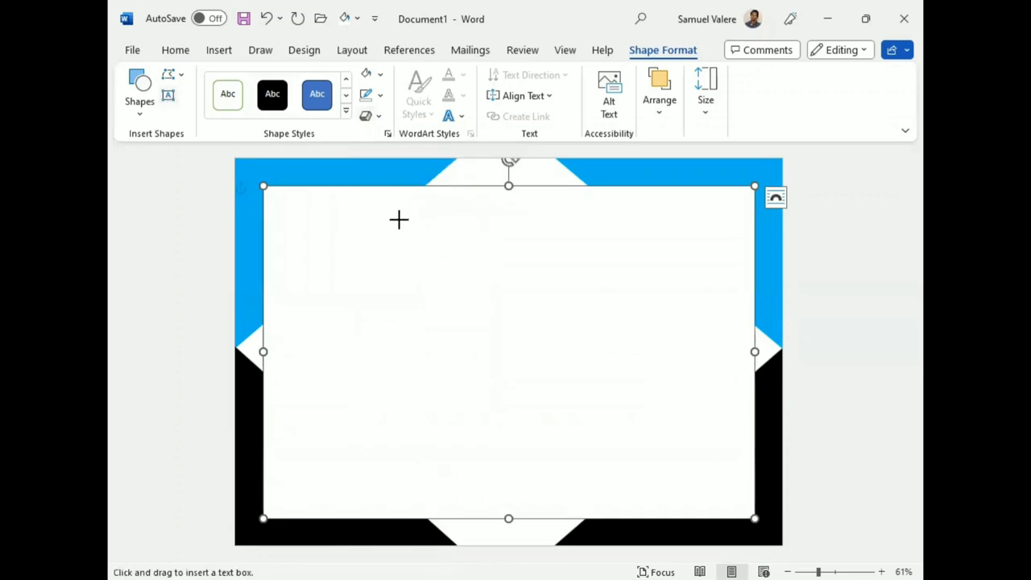
- Draw a text box near the top and type the title 'Certificat D'appreciation'
{"action": "left_click_drag", "start_coordinate": [391, 214], "coordinate": [633, 252]}
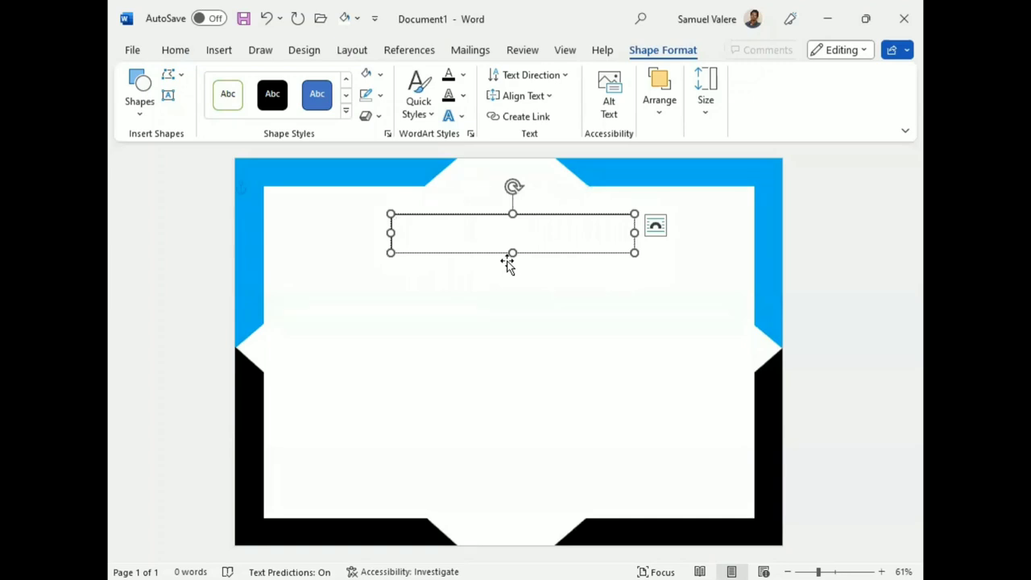
{"action": "type", "text": "cat"}
{"action": "type", "text": " D"}
{"action": "type", "text": "'appreciation"}
{"action": "key", "text": "Escape"}
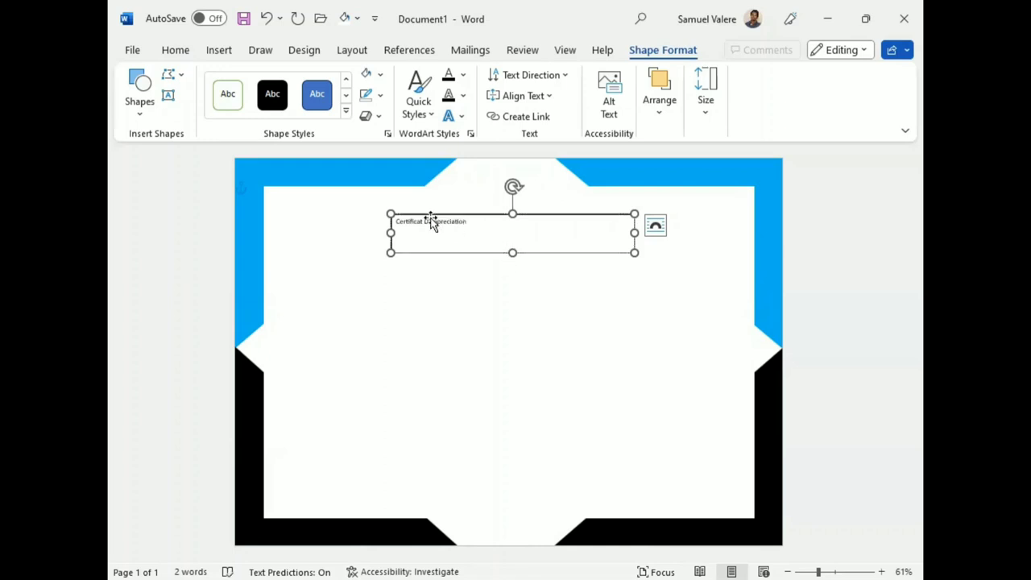
- Set the title text box's Shape Fill to No Fill
{"action": "triple_click", "coordinate": [431, 224]}
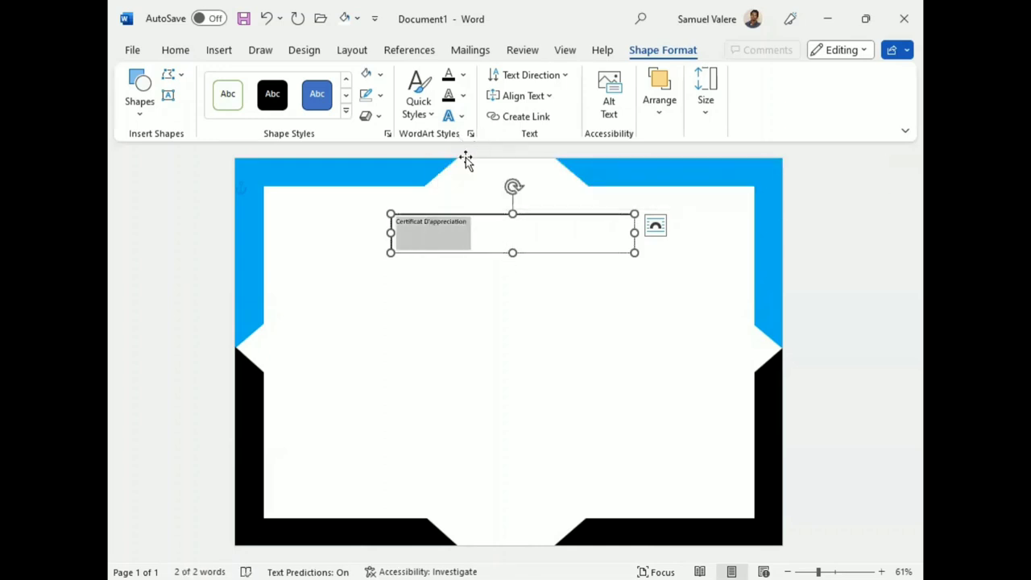
{"action": "left_click", "coordinate": [381, 74]}
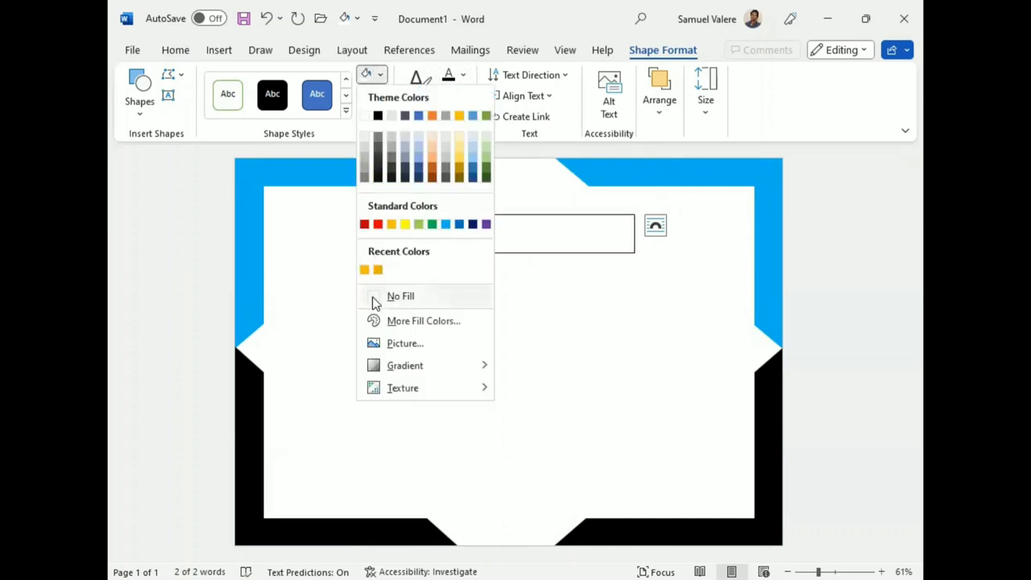
{"action": "left_click", "coordinate": [372, 296]}
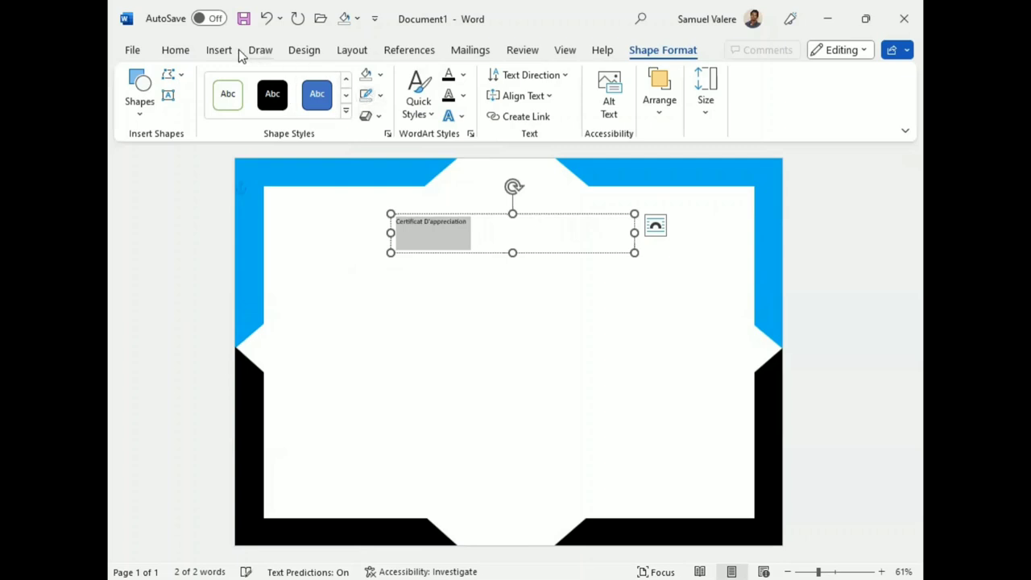
- Centre the title and set its font to Old English Text MT
{"action": "left_click", "coordinate": [177, 50]}
{"action": "left_click", "coordinate": [405, 96]}
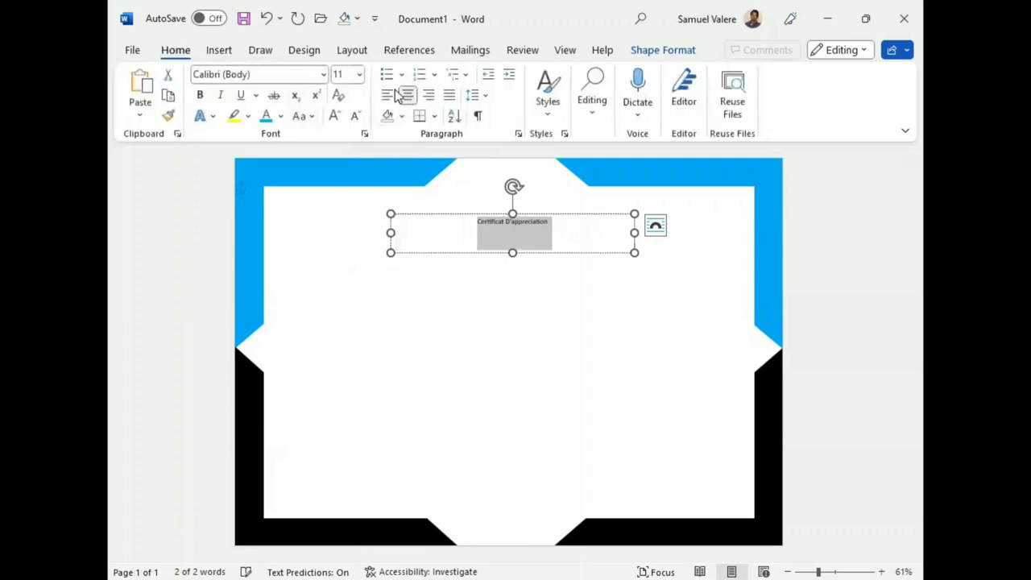
{"action": "left_click", "coordinate": [286, 76]}
{"action": "type", "text": "Old English Text MT"}
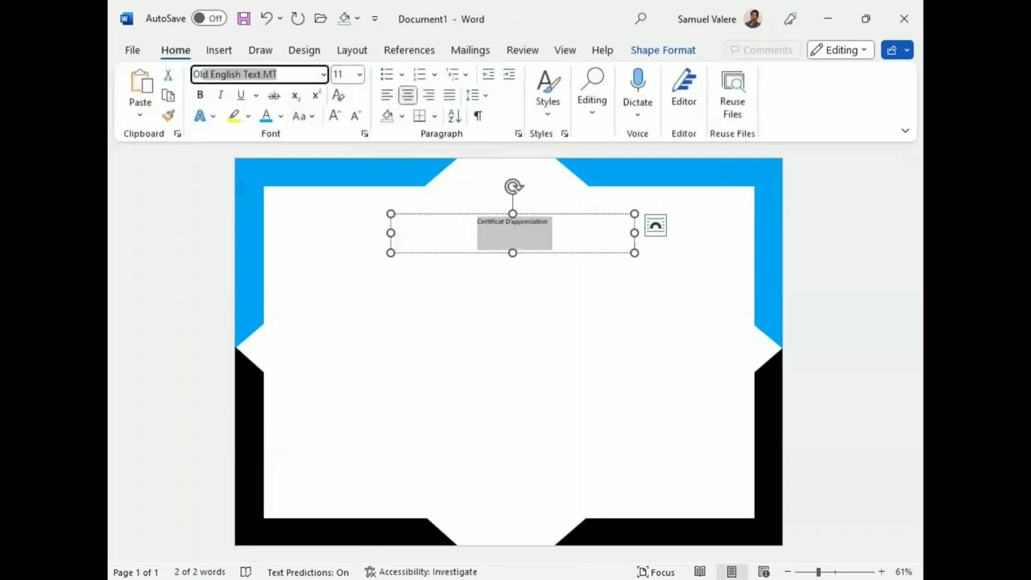
{"action": "key", "text": "Return"}
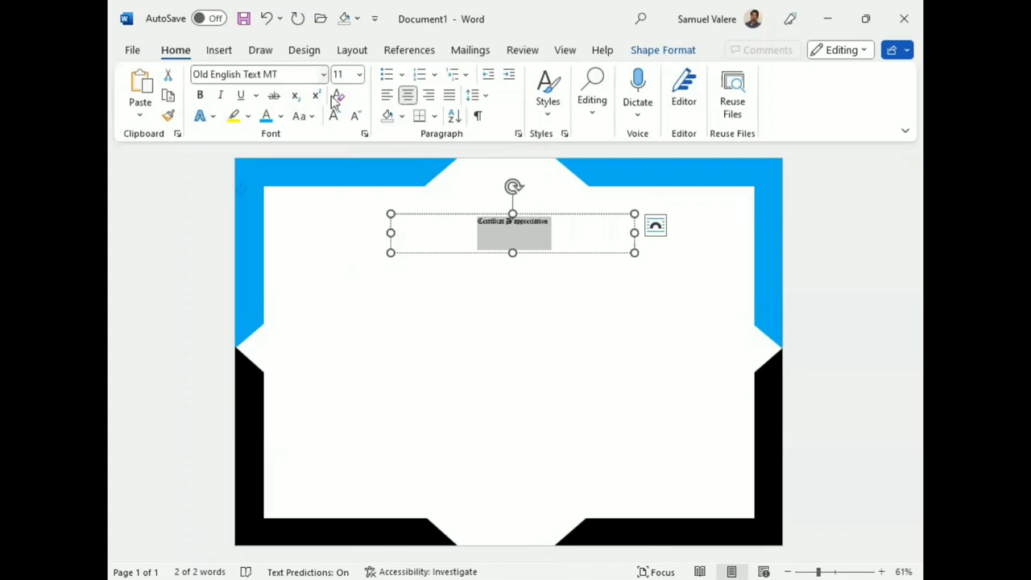
- Enlarge the title text repeatedly with Increase Font Size
{"action": "left_click", "coordinate": [334, 115]}
{"action": "left_click", "coordinate": [334, 116]}
{"action": "left_click", "coordinate": [334, 115]}
{"action": "double_click", "coordinate": [334, 115]}
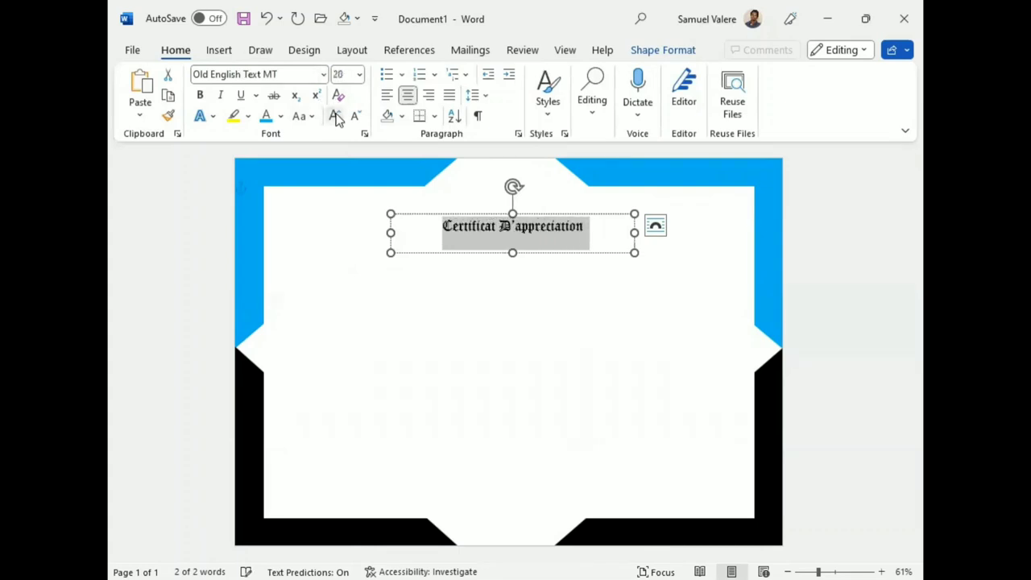
{"action": "left_click", "coordinate": [334, 115]}
{"action": "double_click", "coordinate": [334, 115]}
{"action": "left_click", "coordinate": [334, 115]}
{"action": "double_click", "coordinate": [334, 116]}
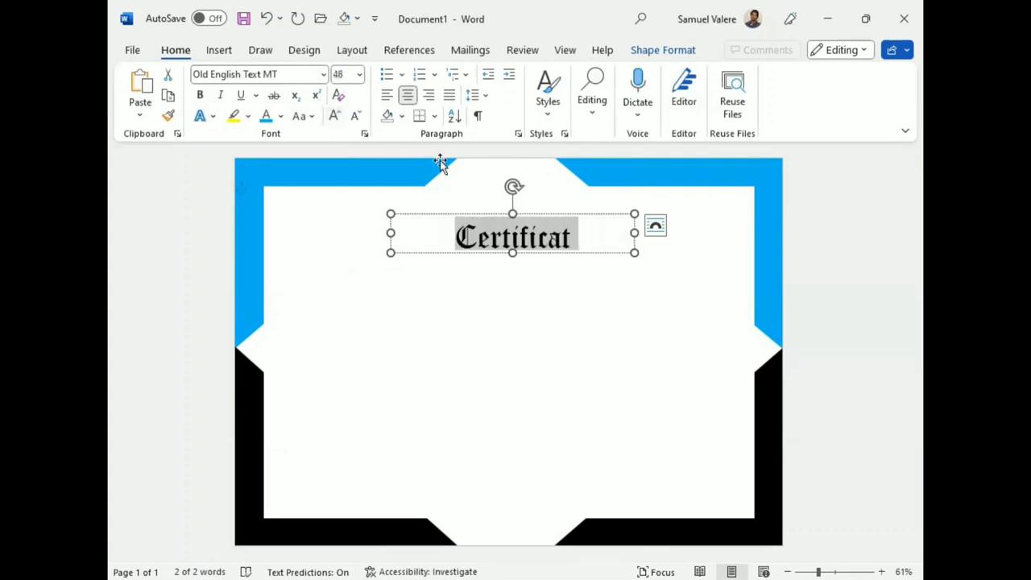
{"action": "left_click", "coordinate": [334, 116]}
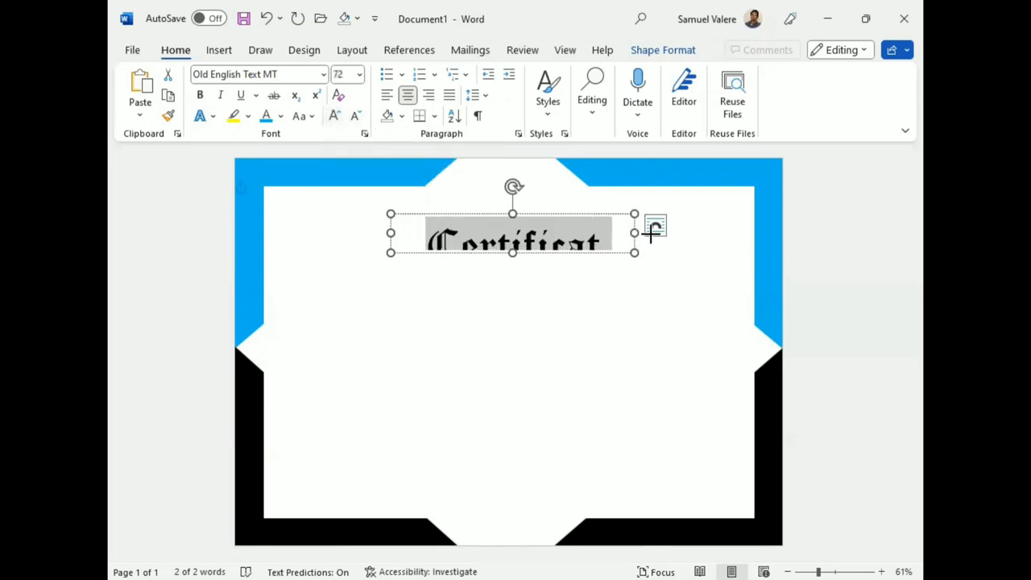
- Widen the title box and set the title size to 48 pt
{"action": "left_click_drag", "start_coordinate": [651, 234], "coordinate": [772, 239]}
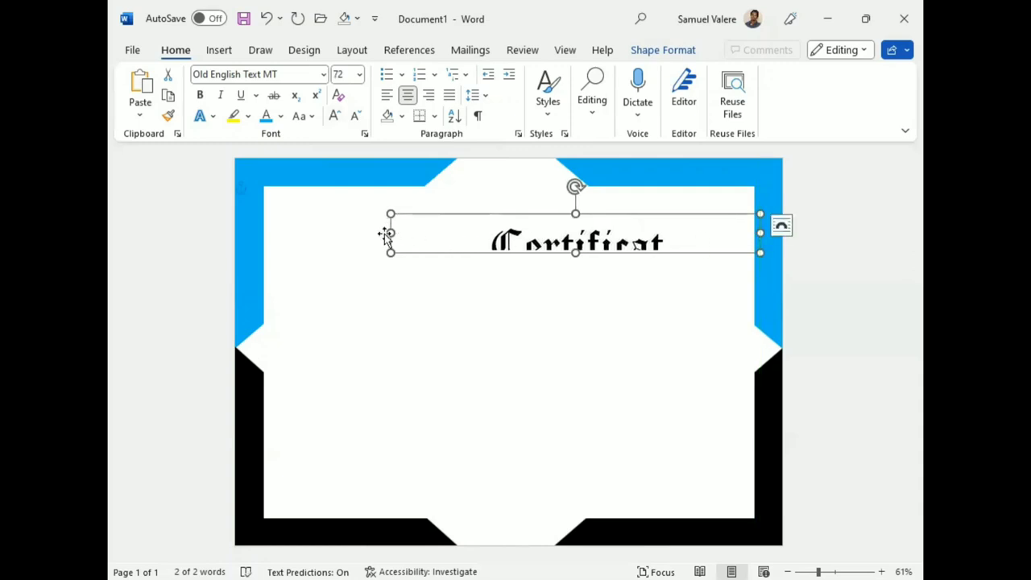
{"action": "left_click_drag", "start_coordinate": [390, 233], "coordinate": [276, 233]}
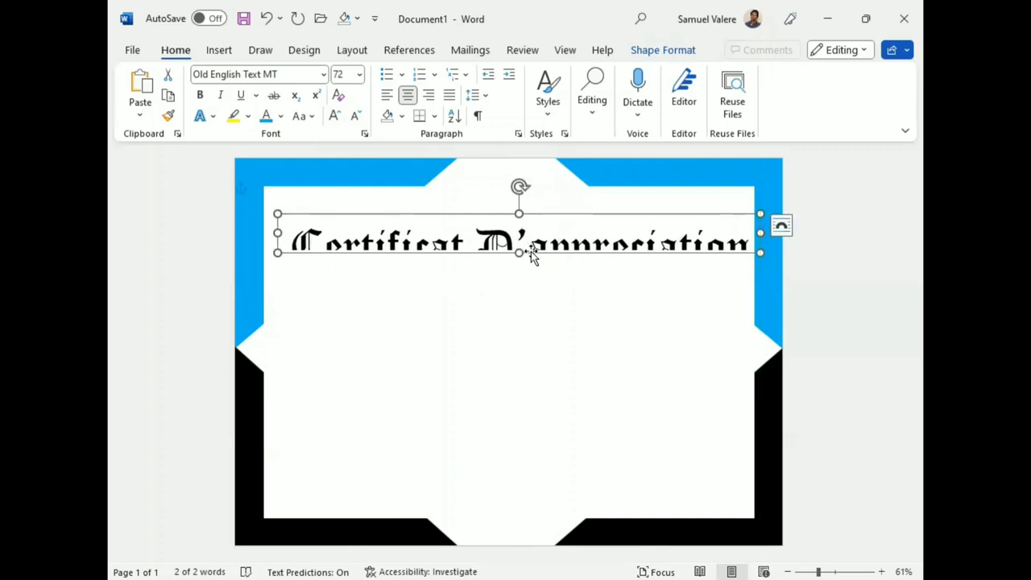
{"action": "left_click_drag", "start_coordinate": [518, 252], "coordinate": [520, 282]}
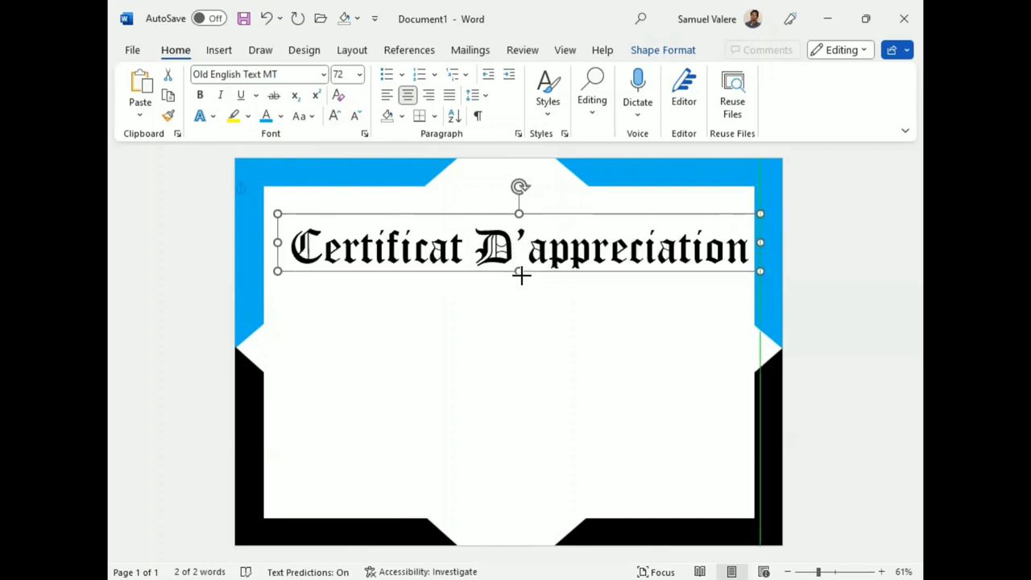
{"action": "triple_click", "coordinate": [556, 233]}
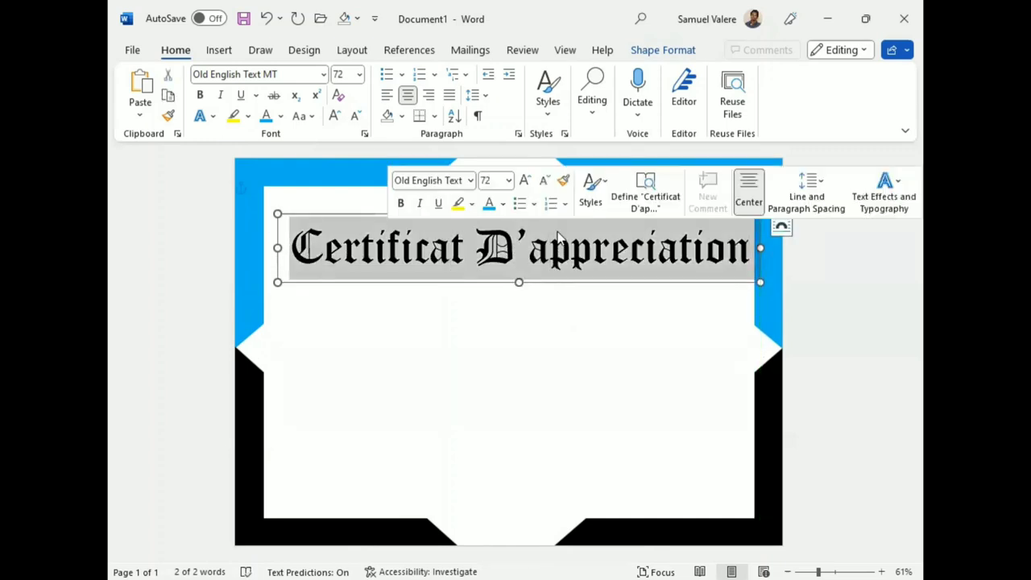
{"action": "left_click", "coordinate": [544, 181]}
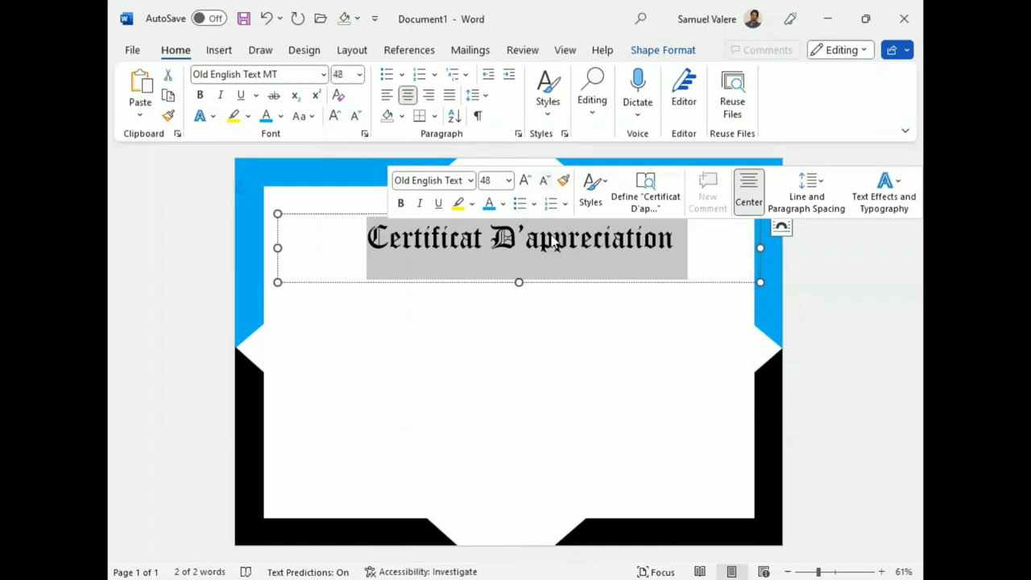
- Trim the title box to fit the text, centred across the page
{"action": "left_click", "coordinate": [521, 282]}
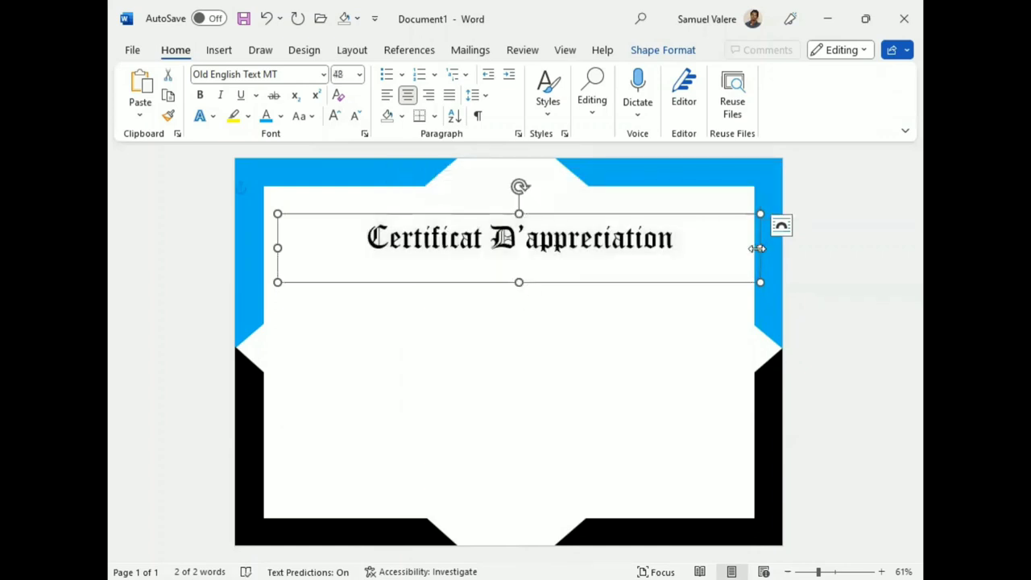
{"action": "left_click_drag", "start_coordinate": [753, 248], "coordinate": [629, 248]}
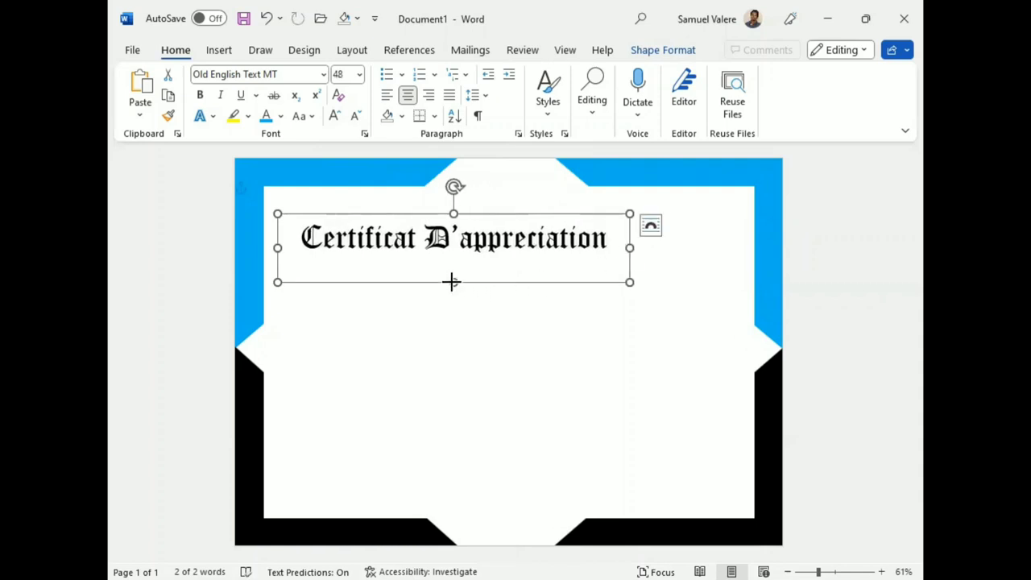
{"action": "left_click_drag", "start_coordinate": [454, 282], "coordinate": [453, 253]}
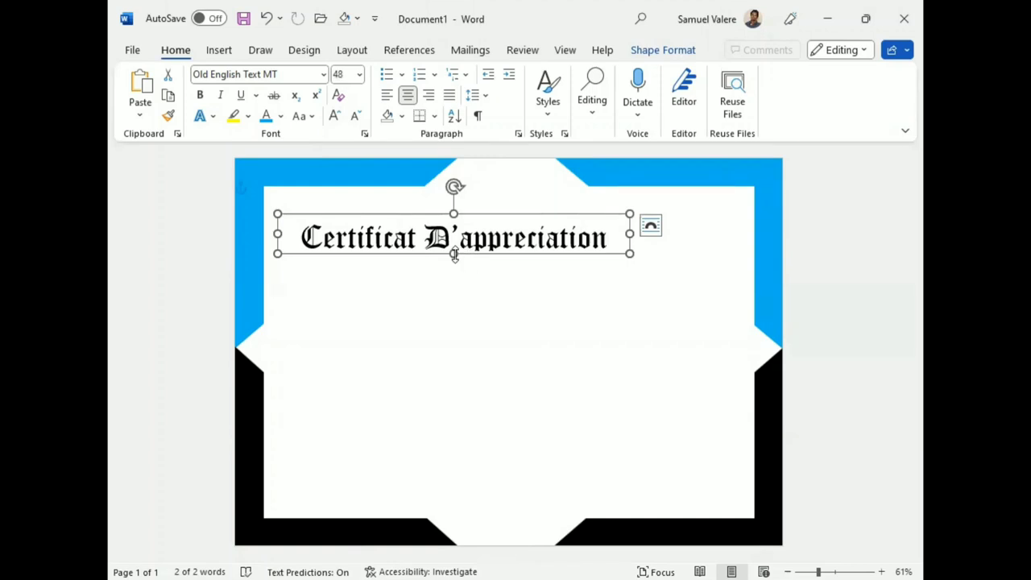
{"action": "left_click_drag", "start_coordinate": [454, 254], "coordinate": [528, 248]}
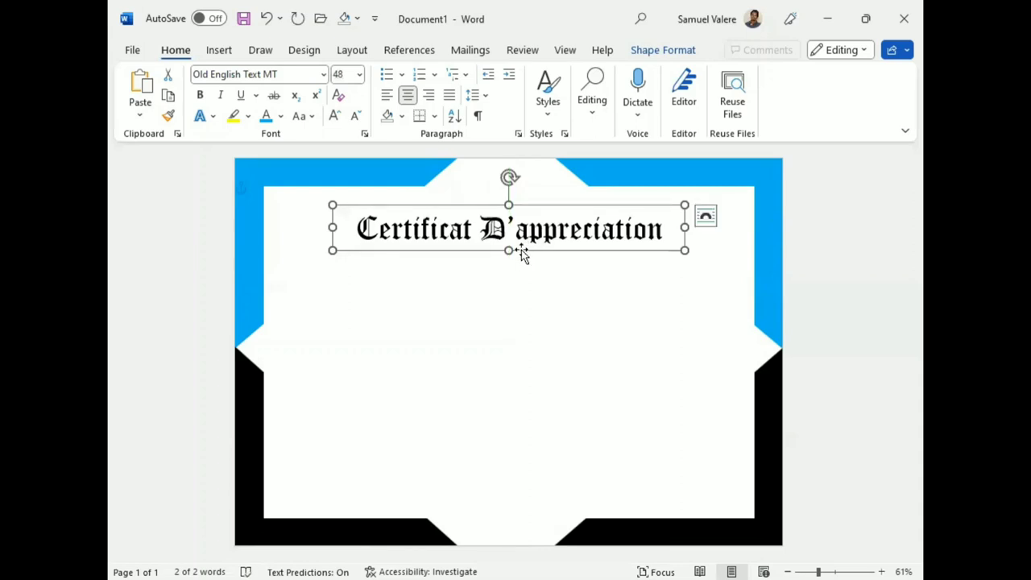
- Draw a text box below the title and type 'En tout honneur nous attribuons a madame'
{"action": "left_click", "coordinate": [219, 53]}
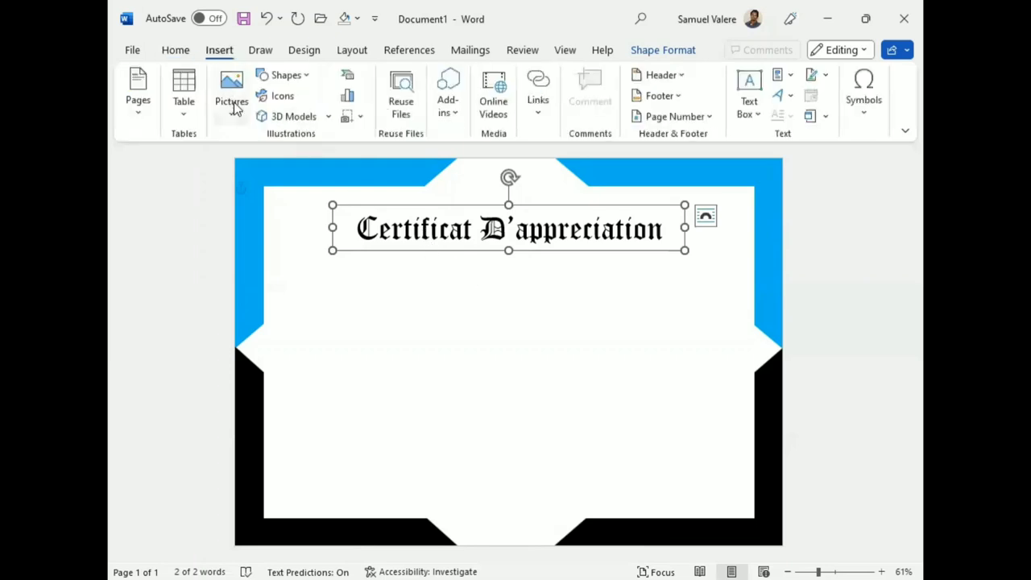
{"action": "left_click", "coordinate": [290, 76]}
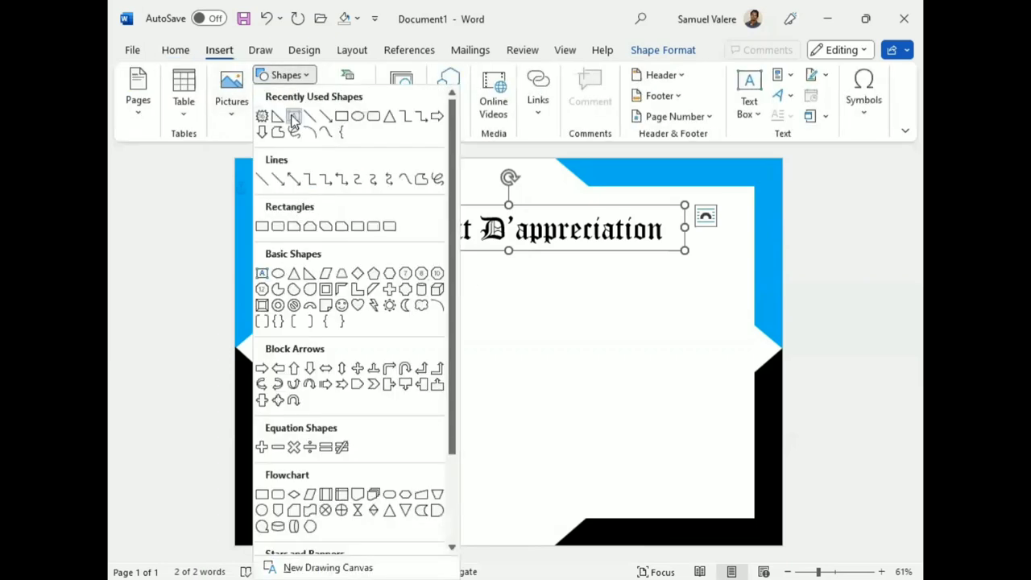
{"action": "left_click", "coordinate": [293, 119]}
{"action": "left_click_drag", "start_coordinate": [400, 267], "coordinate": [645, 319]}
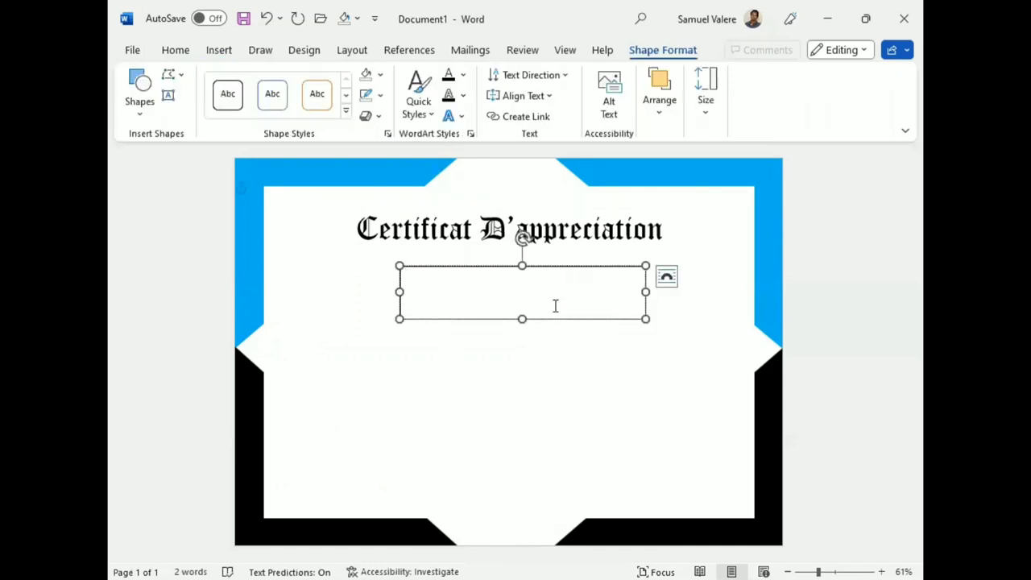
{"action": "type", "text": "En"}
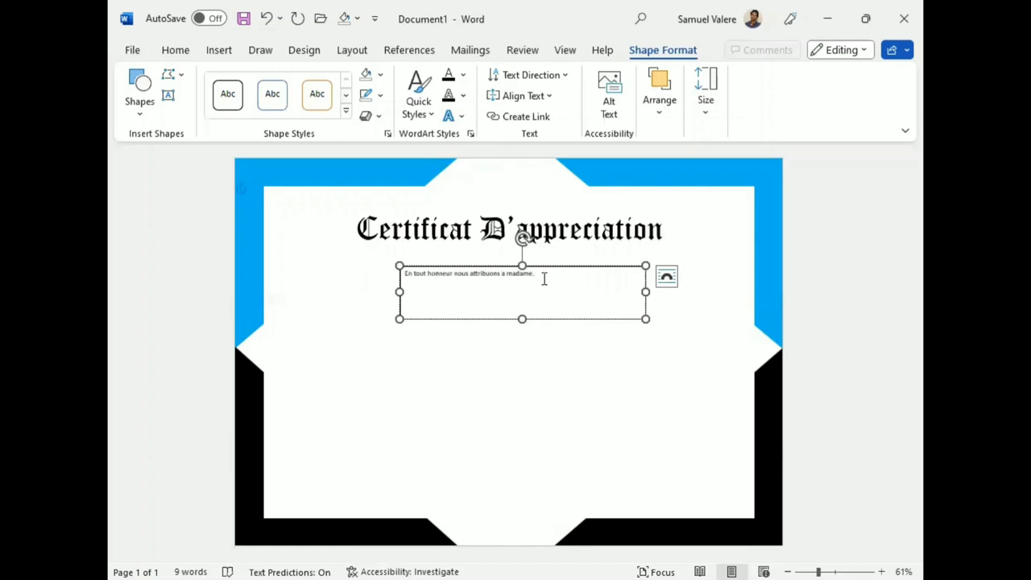
{"action": "triple_click", "coordinate": [472, 273]}
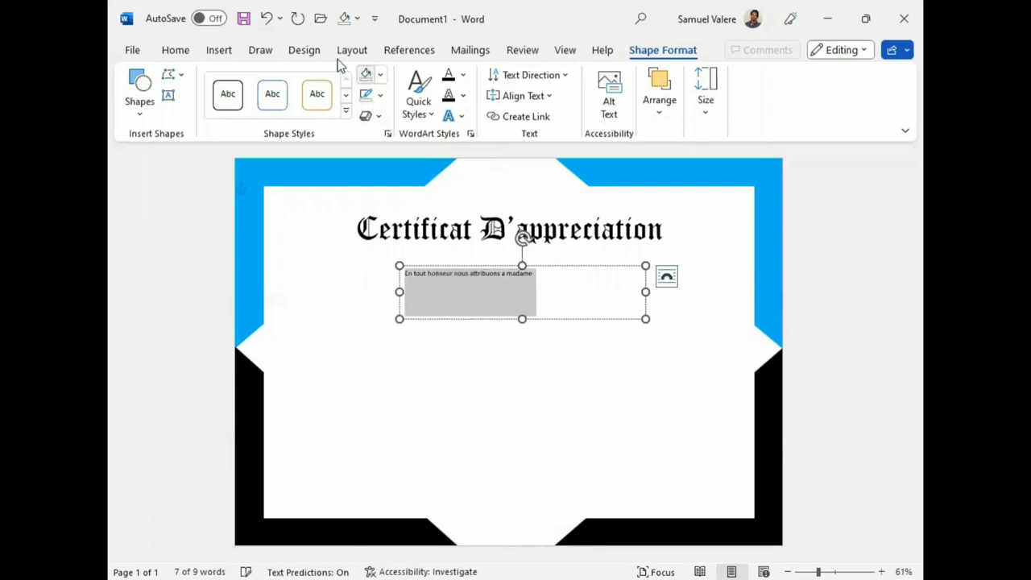
- Centre the dedication line and set its font to Agency FB
{"action": "left_click", "coordinate": [184, 53]}
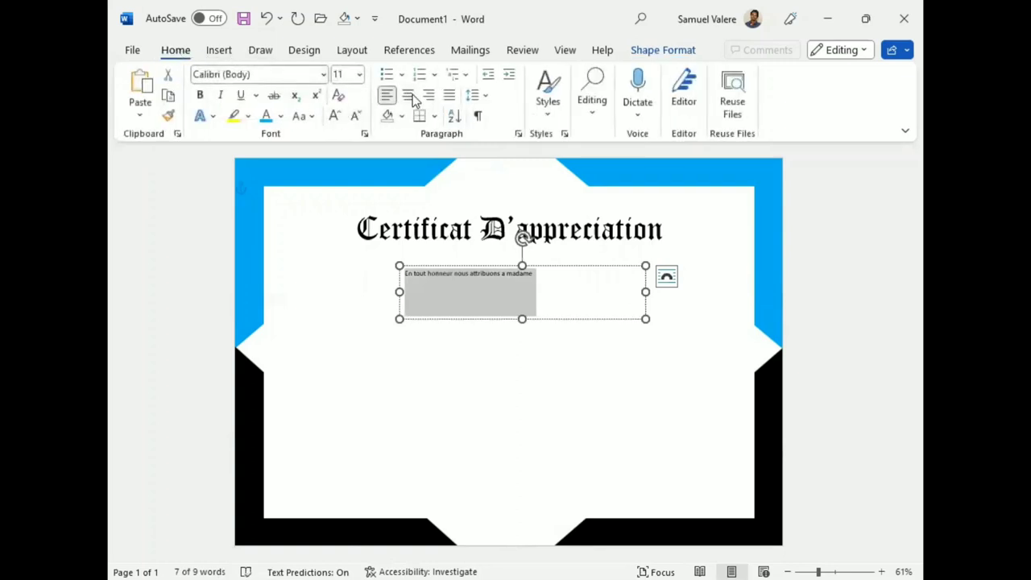
{"action": "left_click", "coordinate": [413, 95]}
{"action": "left_click", "coordinate": [277, 75]}
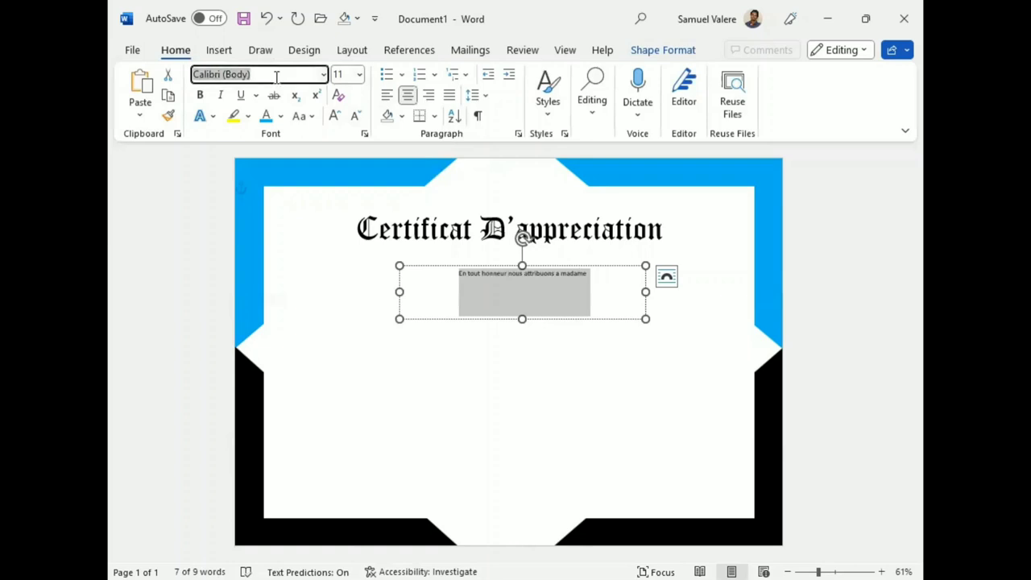
{"action": "left_click", "coordinate": [322, 75]}
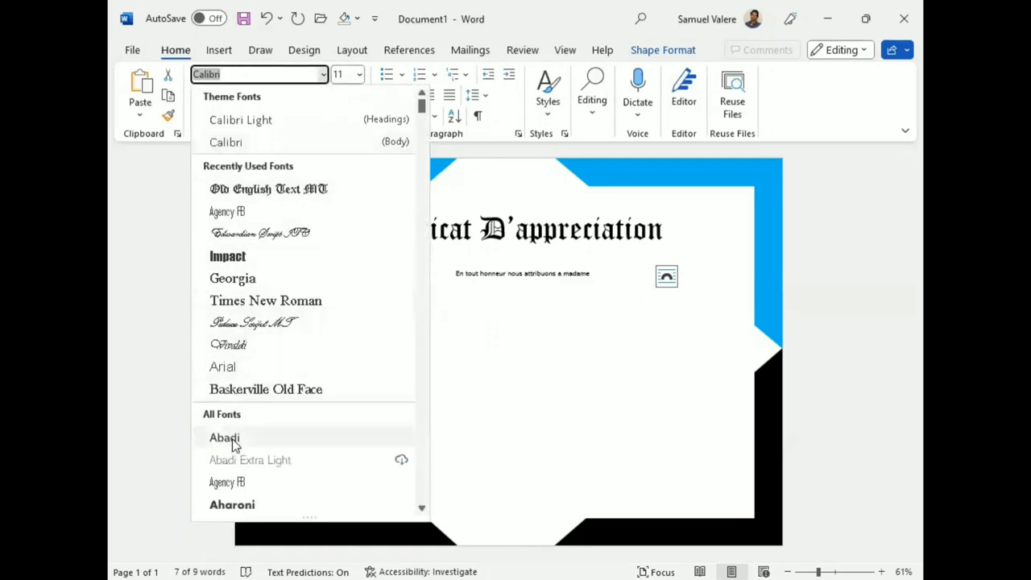
{"action": "left_click", "coordinate": [222, 483]}
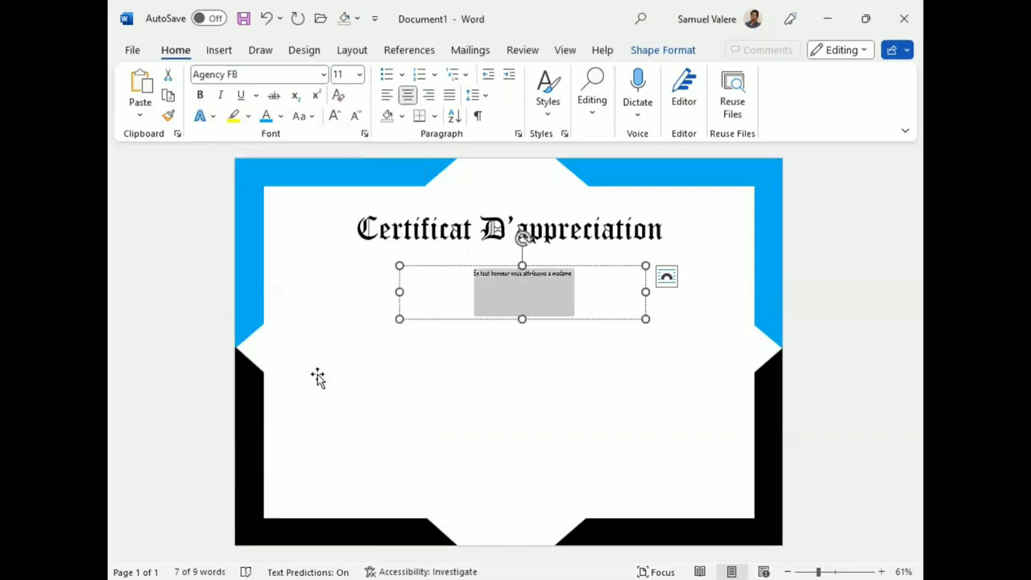
- Size the dedication line to 26 pt and fit its box to one line
{"action": "left_click", "coordinate": [334, 116]}
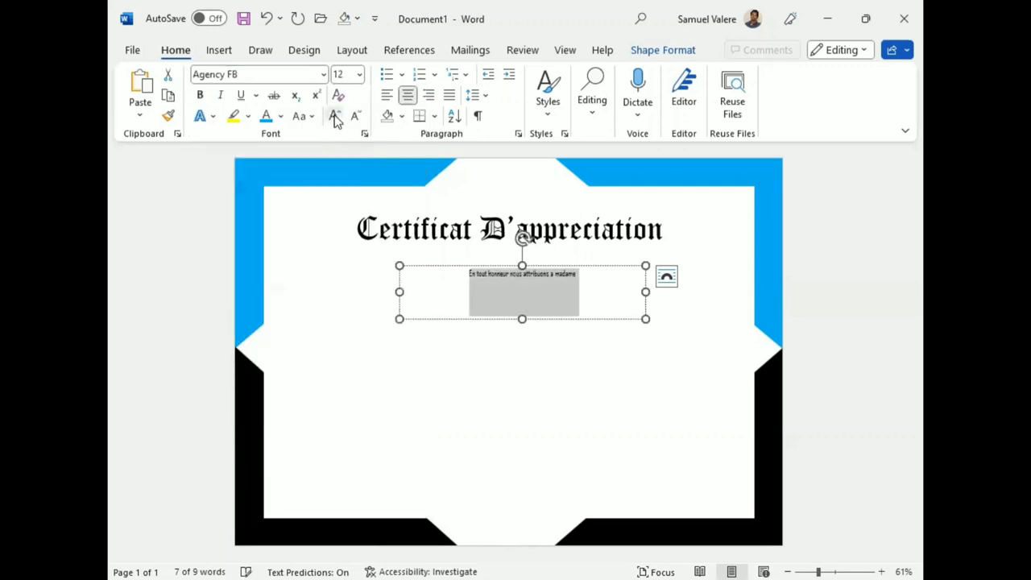
{"action": "left_click", "coordinate": [334, 116]}
{"action": "left_click", "coordinate": [334, 116]}
{"action": "left_click", "coordinate": [334, 116]}
{"action": "left_click", "coordinate": [334, 116]}
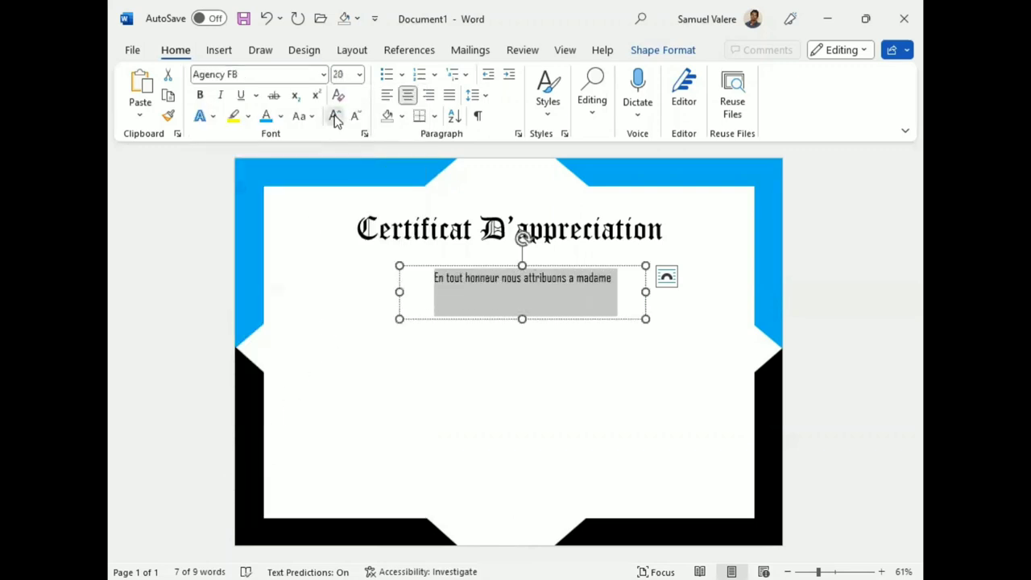
{"action": "left_click", "coordinate": [334, 116]}
{"action": "left_click", "coordinate": [334, 116]}
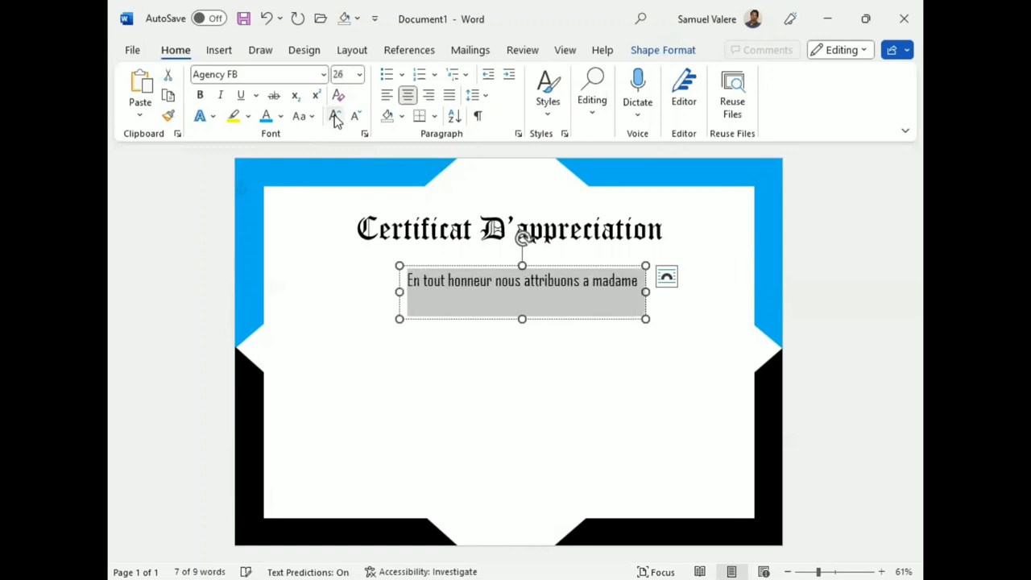
{"action": "left_click", "coordinate": [334, 116]}
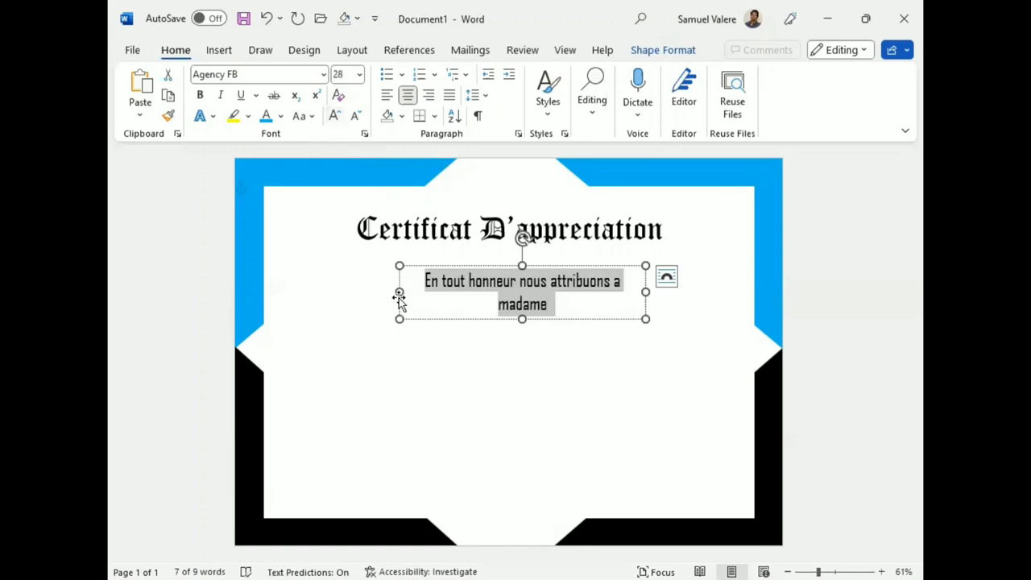
{"action": "left_click_drag", "start_coordinate": [399, 292], "coordinate": [383, 290]}
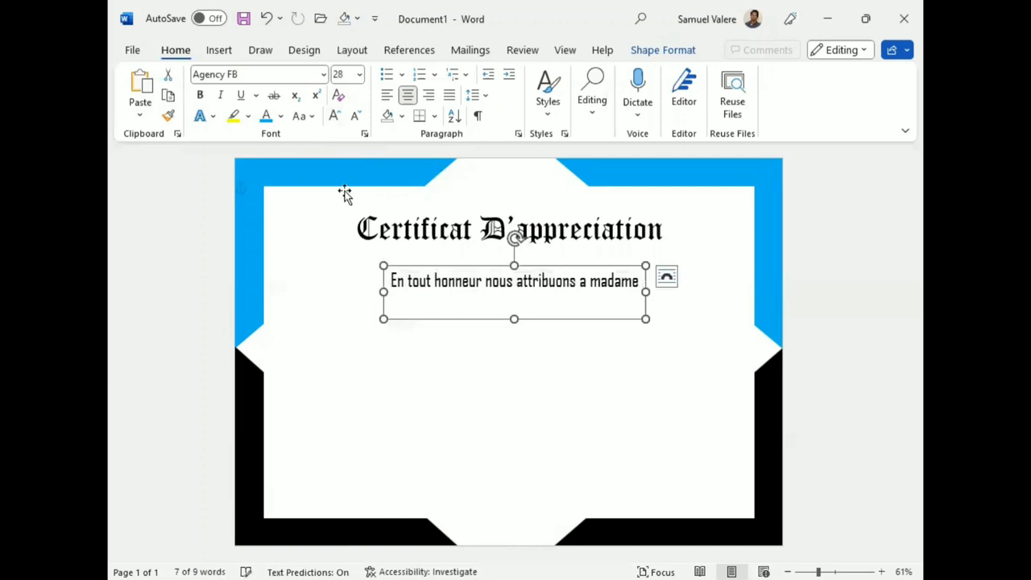
{"action": "left_click", "coordinate": [357, 118]}
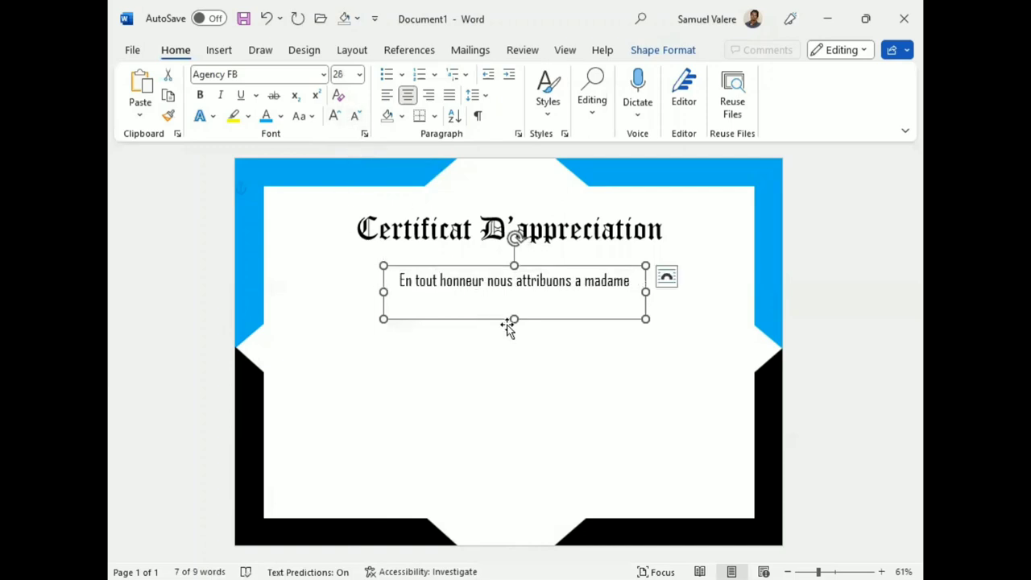
{"action": "left_click_drag", "start_coordinate": [514, 319], "coordinate": [506, 298]}
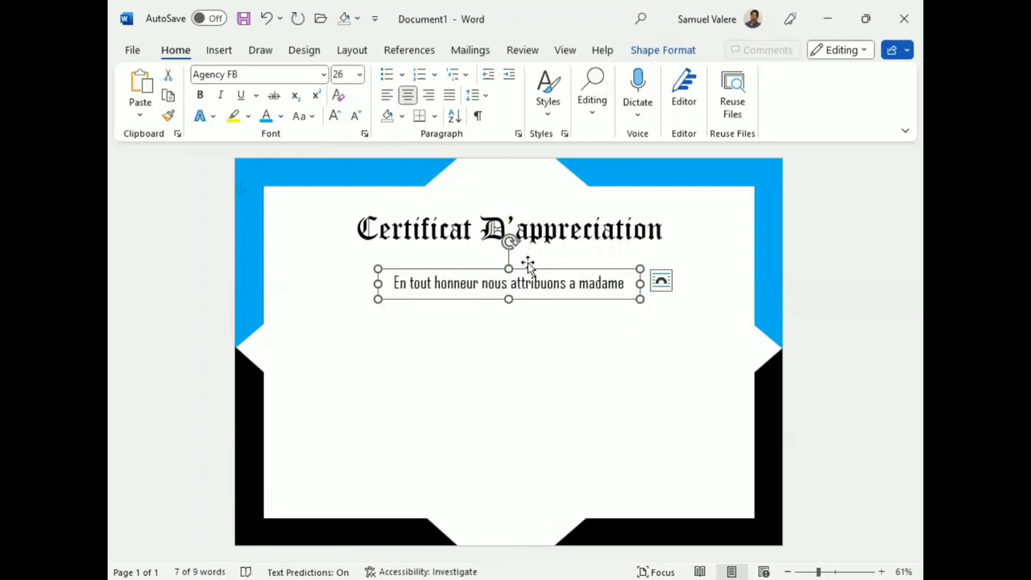
- Copy the Old English title box below the subtitle and replace its text with the recipient's full name
{"action": "left_click", "coordinate": [545, 245]}
{"action": "left_click", "coordinate": [545, 249]}
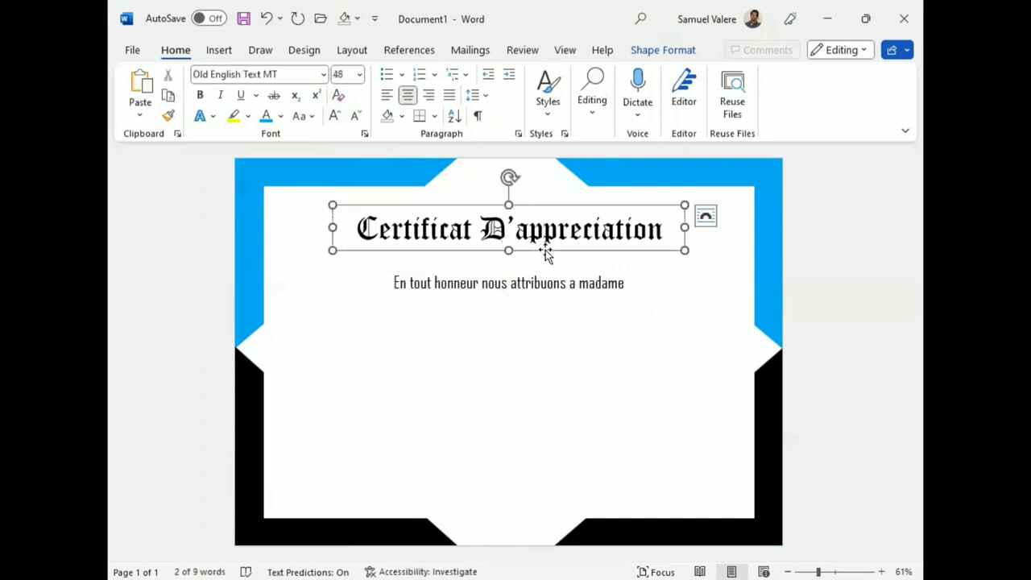
{"action": "key", "text": "ctrl+c"}
{"action": "key", "text": "ctrl+v"}
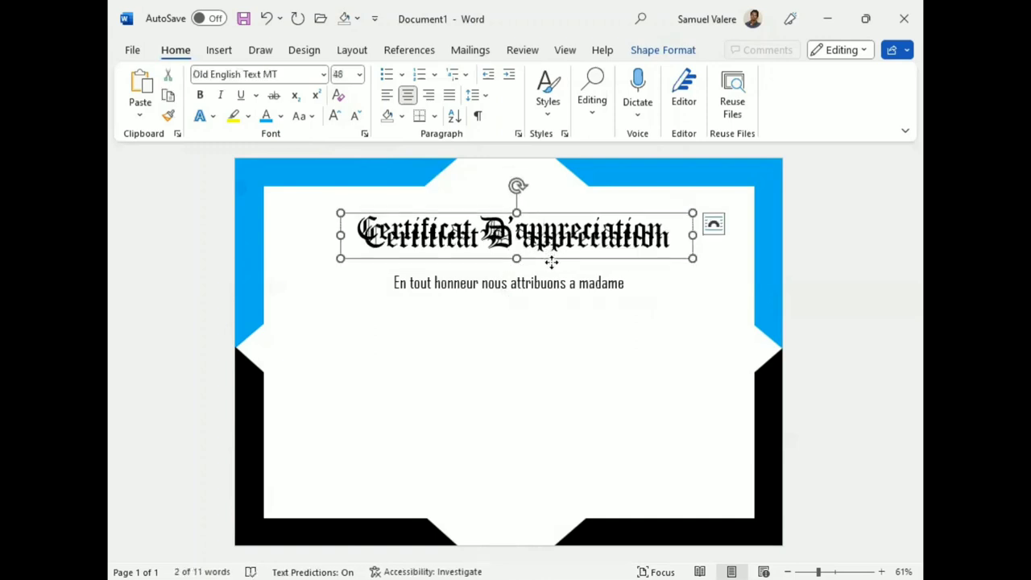
{"action": "left_click_drag", "start_coordinate": [546, 256], "coordinate": [540, 330]}
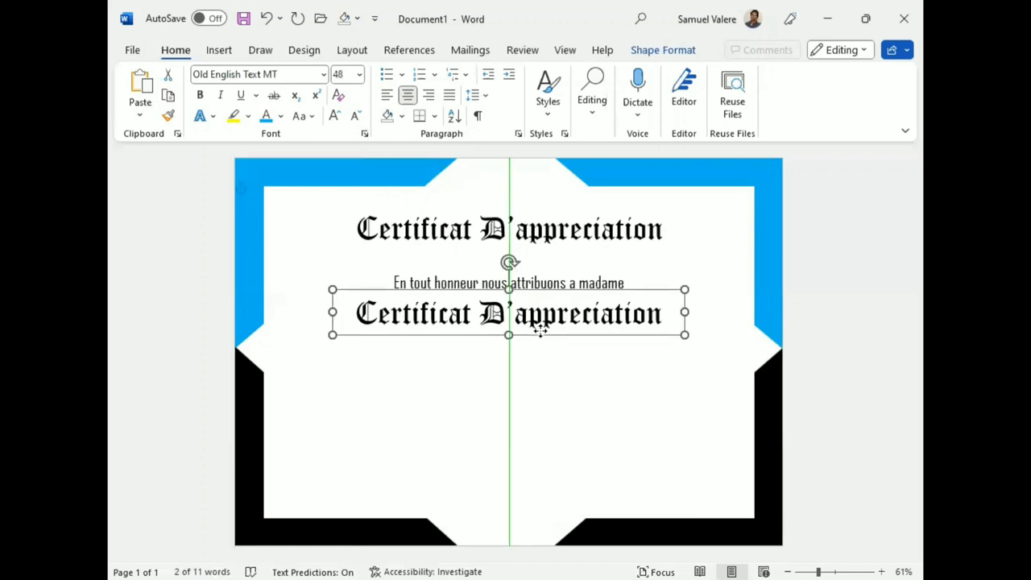
{"action": "triple_click", "coordinate": [546, 322]}
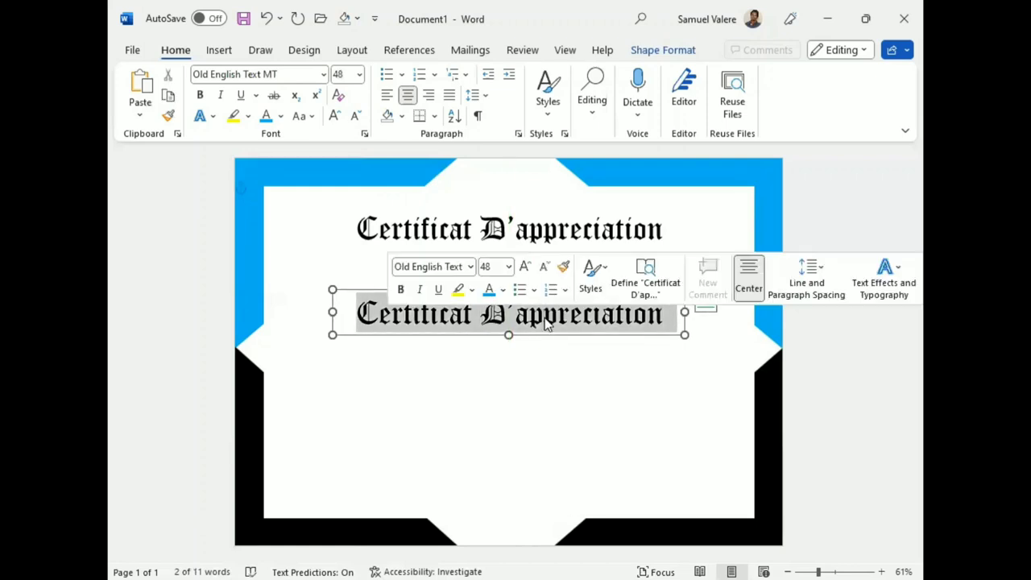
{"action": "type", "text": "Ph"}
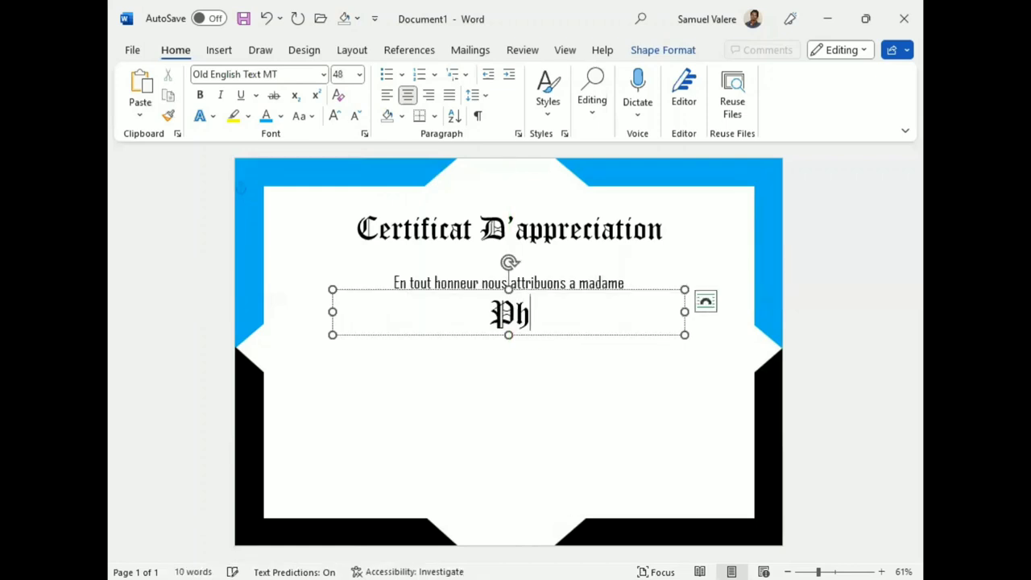
{"action": "type", "text": "iliam"}
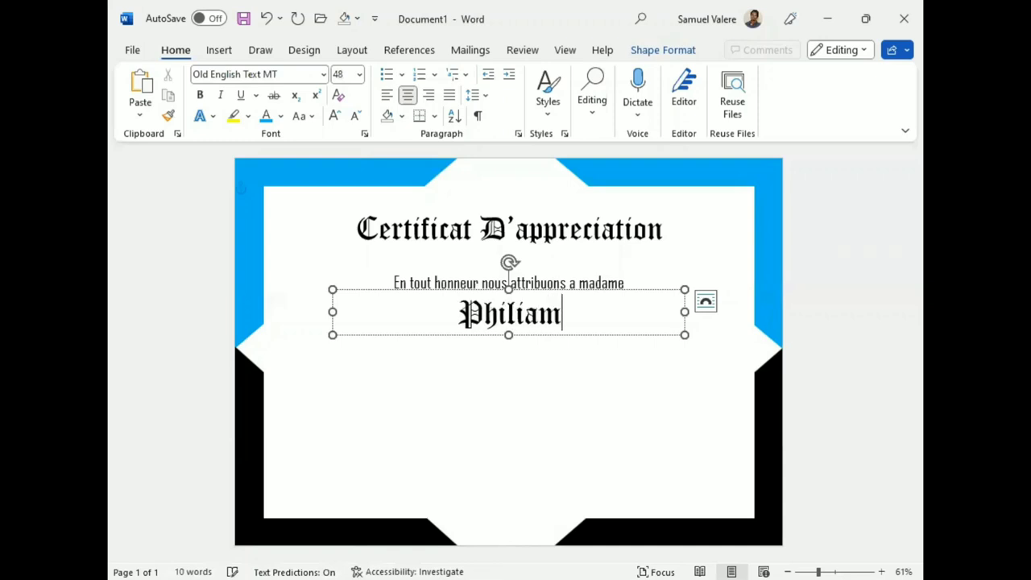
{"action": "type", "text": "ene D"}
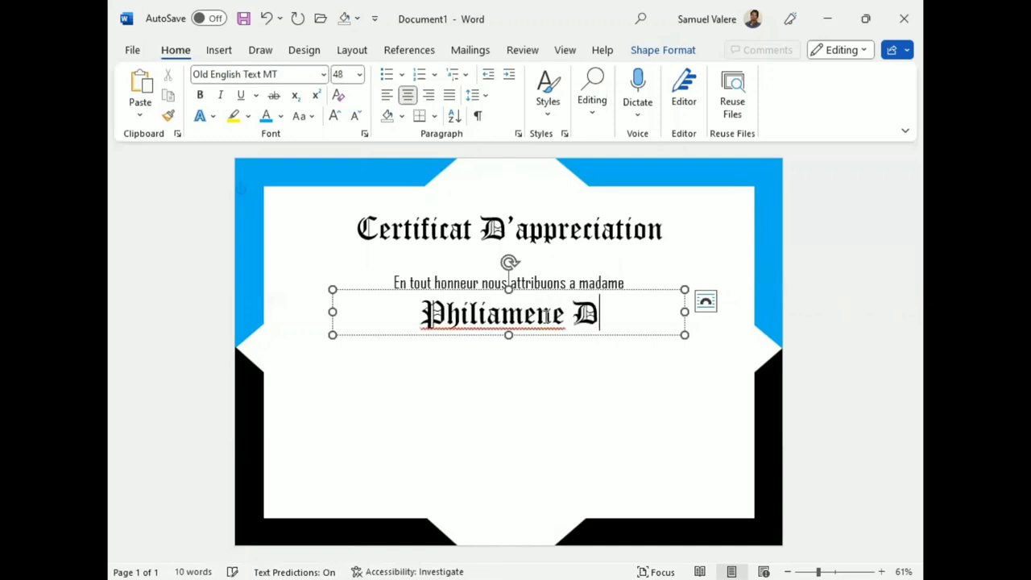
{"action": "type", "text": "orlus"}
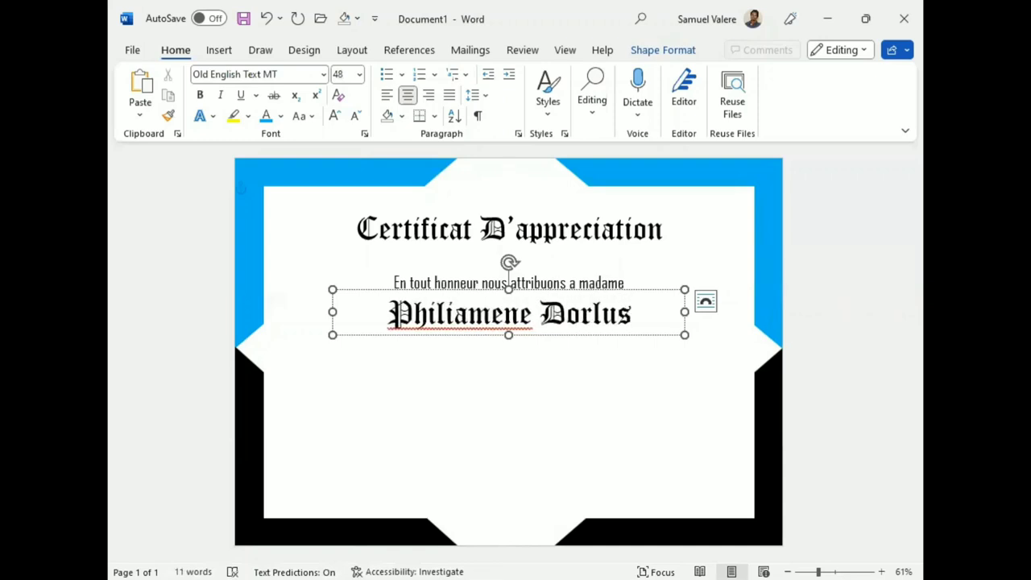
- Replace the plain e in the recipient's first name with the accented è symbol
{"action": "double_click", "coordinate": [420, 320]}
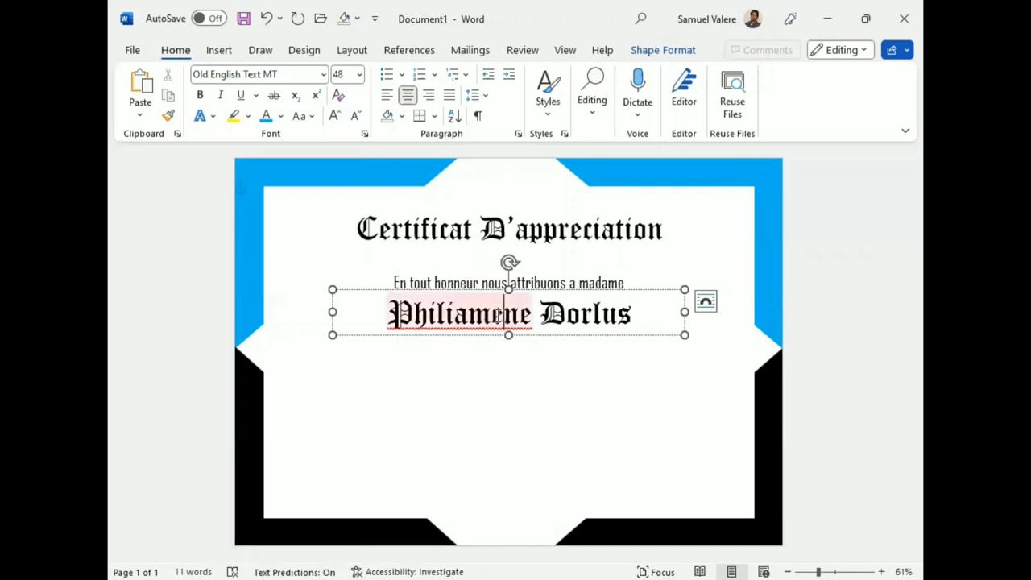
{"action": "left_click_drag", "start_coordinate": [504, 314], "coordinate": [492, 314]}
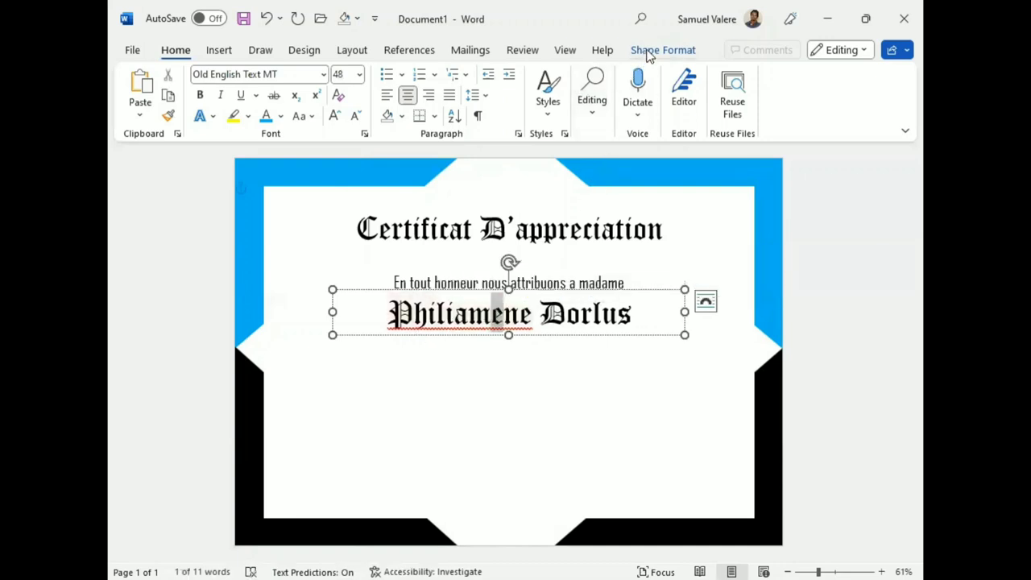
{"action": "left_click", "coordinate": [220, 53]}
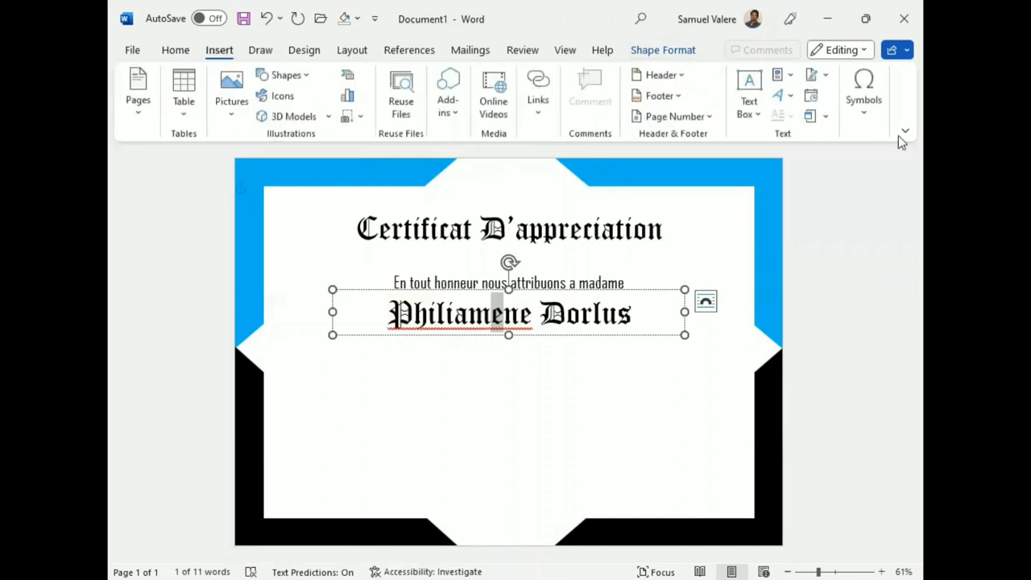
{"action": "left_click", "coordinate": [864, 105]}
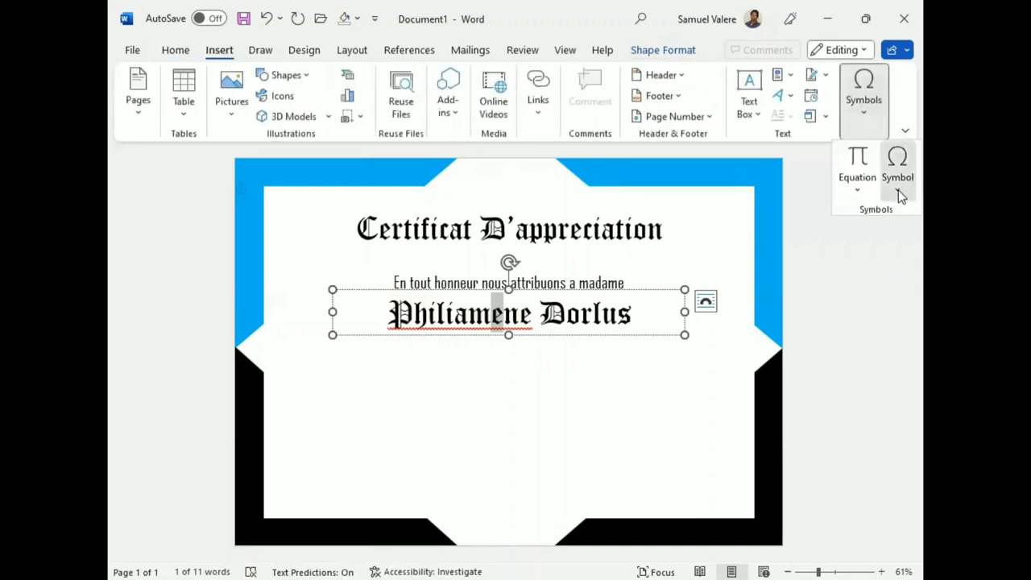
{"action": "left_click", "coordinate": [898, 190]}
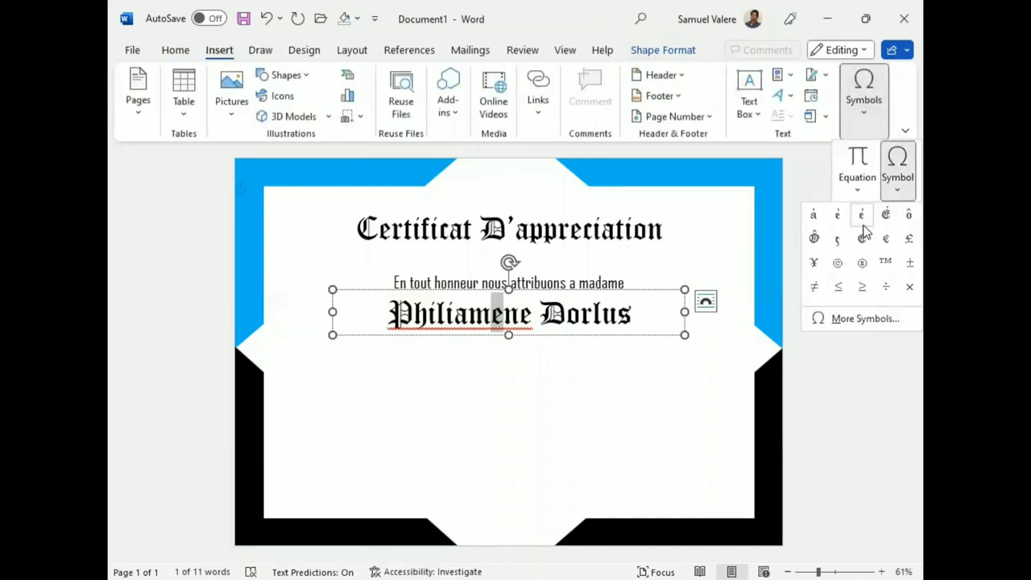
{"action": "left_click", "coordinate": [838, 215]}
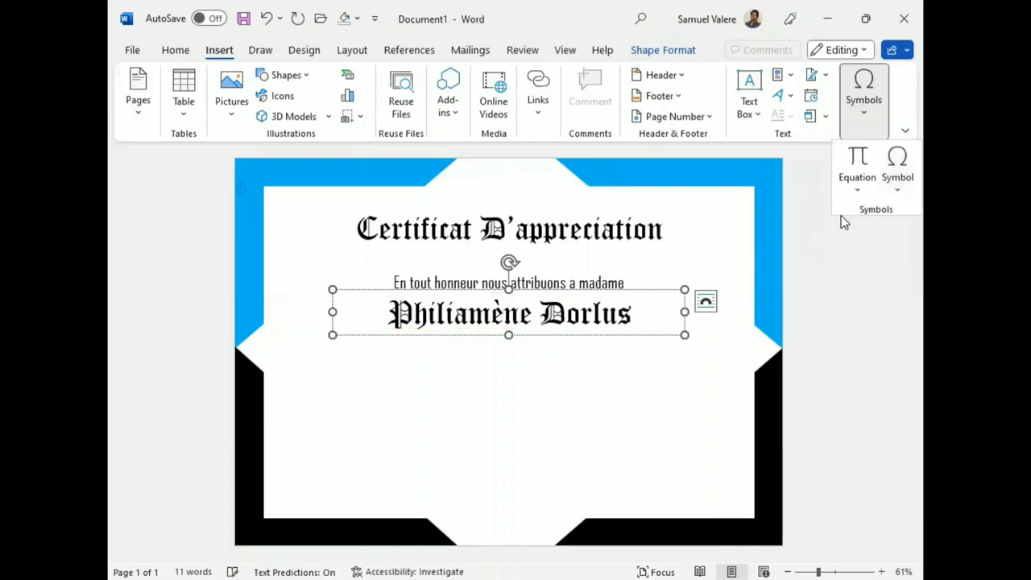
{"action": "double_click", "coordinate": [590, 322]}
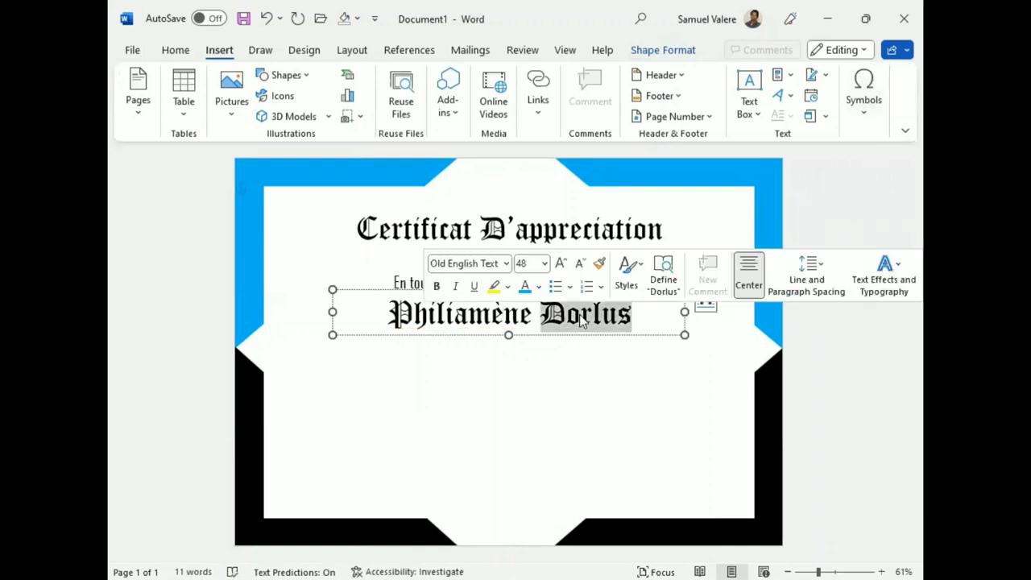
{"action": "triple_click", "coordinate": [581, 320]}
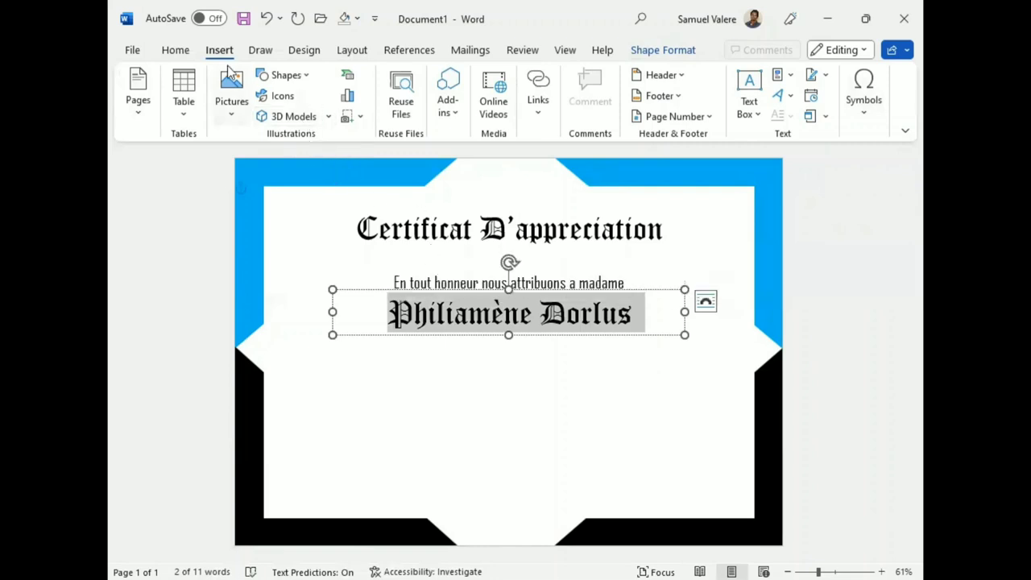
- Set the name in Edwardian Script ITC at 72 pt and make its text box taller
{"action": "left_click", "coordinate": [182, 52]}
{"action": "left_click", "coordinate": [285, 73]}
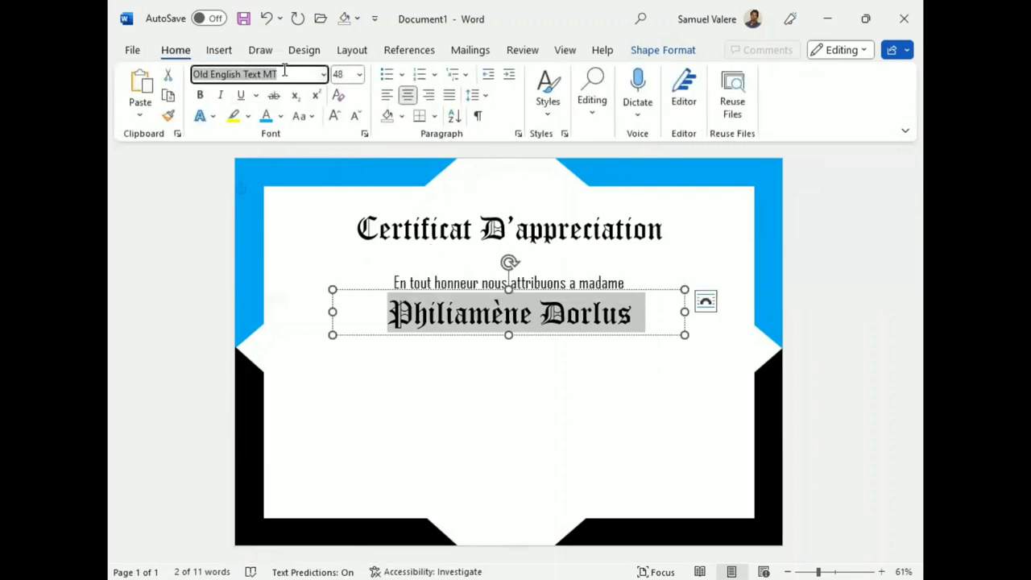
{"action": "type", "text": "Edwardian Script ITC"}
{"action": "key", "text": "Return"}
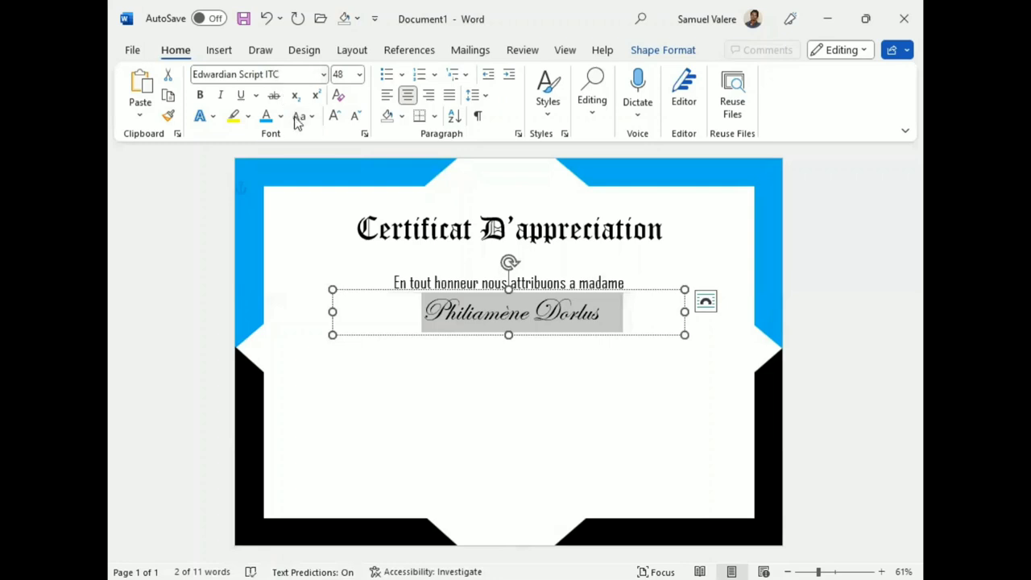
{"action": "left_click", "coordinate": [335, 117]}
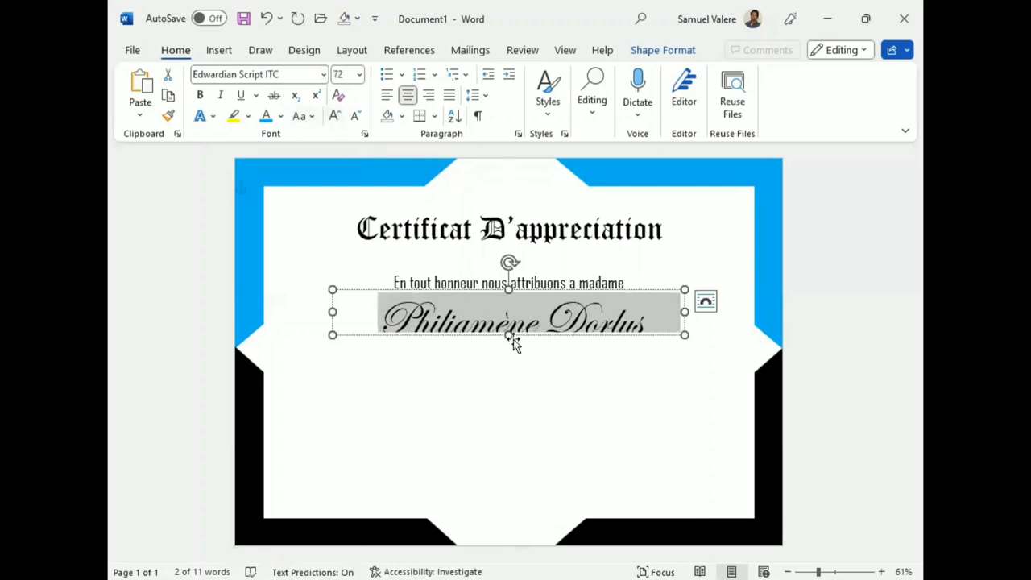
{"action": "left_click_drag", "start_coordinate": [508, 334], "coordinate": [510, 349]}
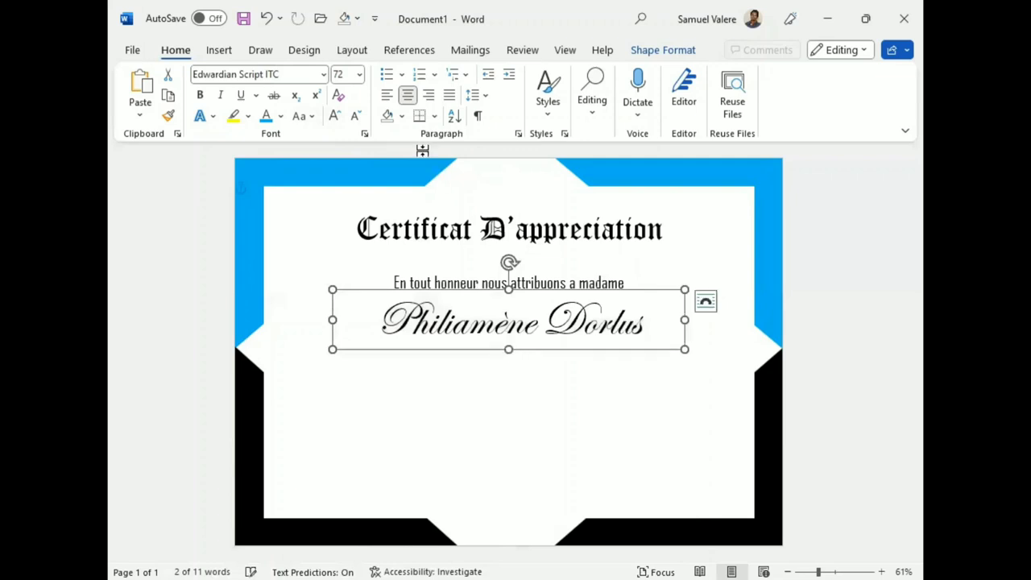
- Enlarge the name to 80 pt, colour it blue, and keep its box centred
{"action": "triple_click", "coordinate": [457, 323]}
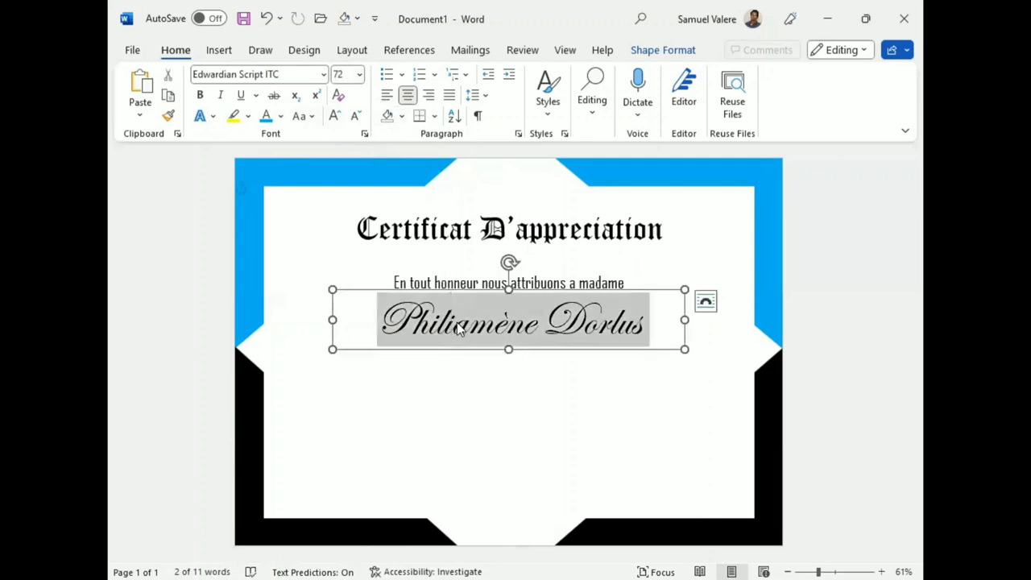
{"action": "left_click", "coordinate": [335, 115]}
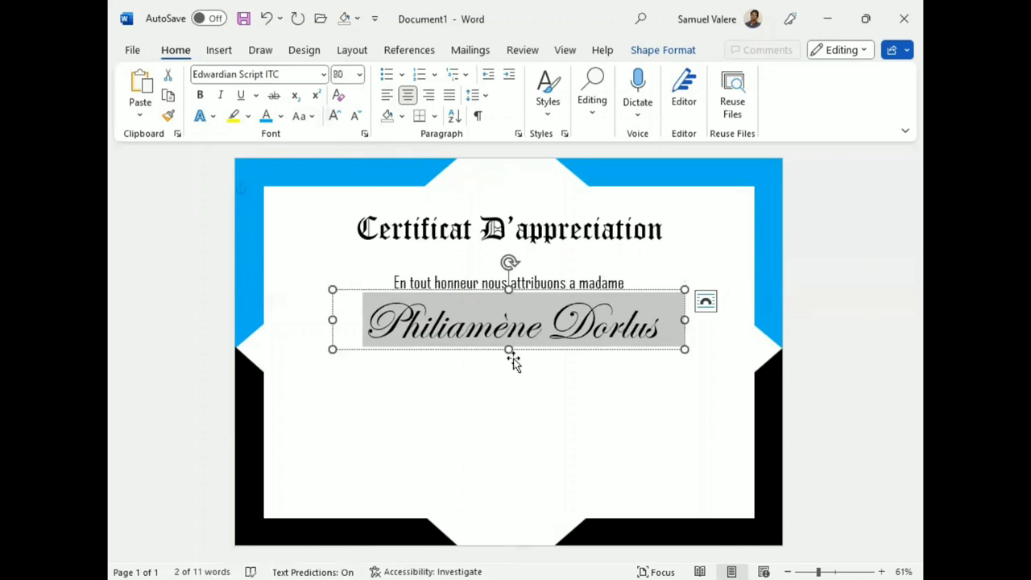
{"action": "left_click_drag", "start_coordinate": [509, 348], "coordinate": [508, 345]}
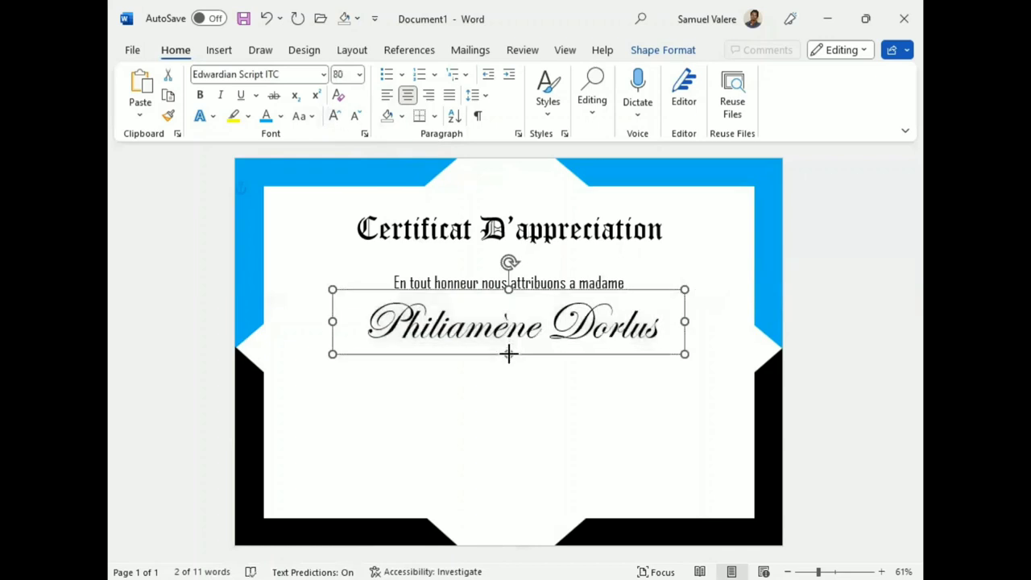
{"action": "triple_click", "coordinate": [520, 329]}
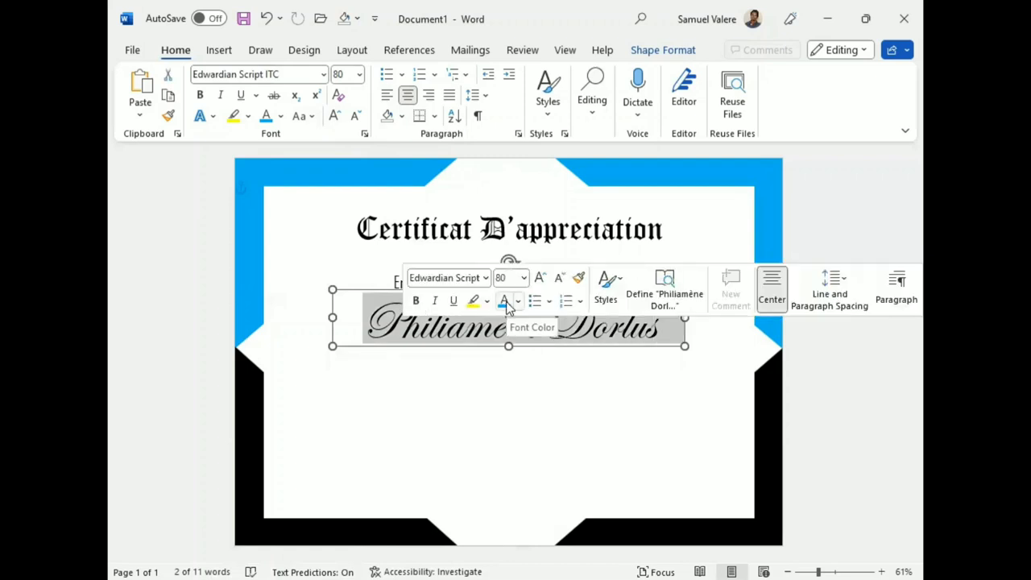
{"action": "left_click", "coordinate": [505, 301]}
{"action": "left_click", "coordinate": [550, 351]}
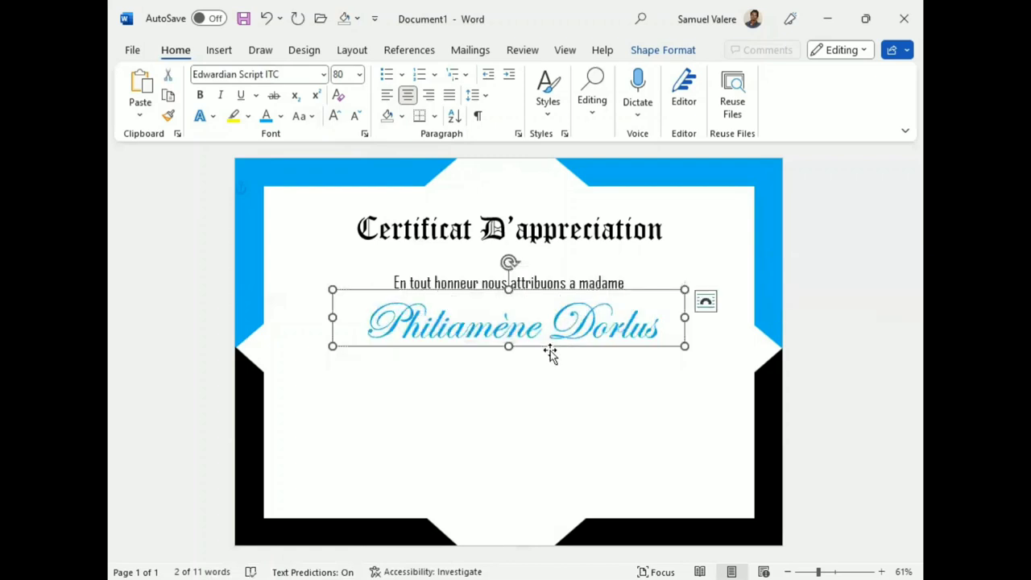
{"action": "left_click_drag", "start_coordinate": [550, 346], "coordinate": [541, 348]}
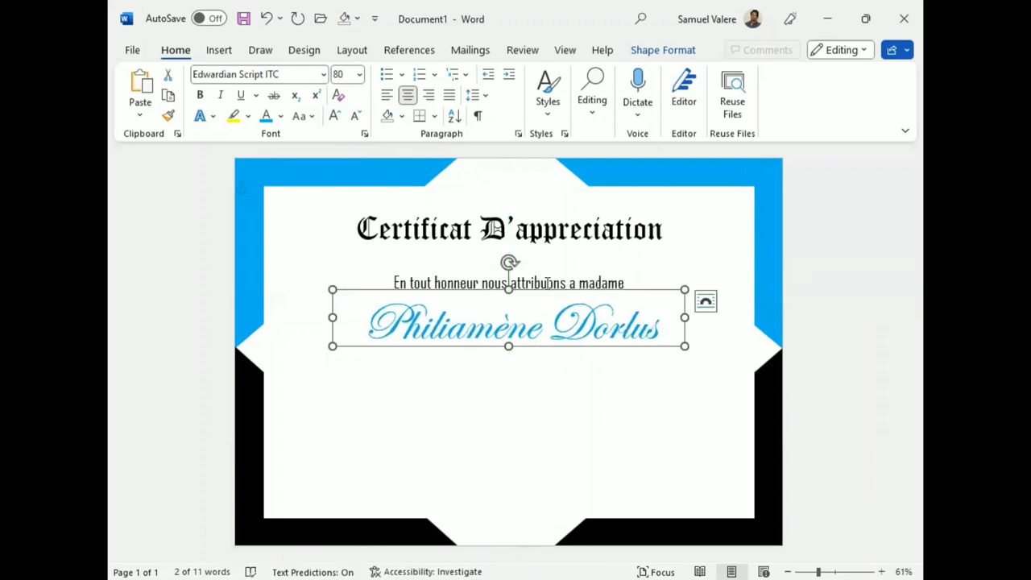
{"action": "left_click", "coordinate": [555, 274]}
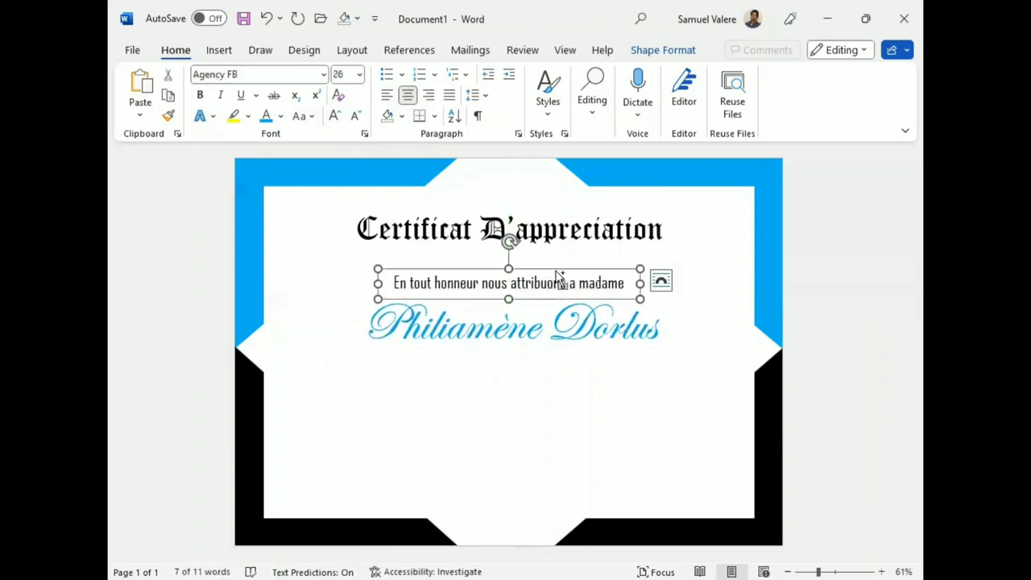
- Duplicate the subtitle text box and place the copy below the name
{"action": "key", "text": "ctrl+c"}
{"action": "key", "text": "ctrl+v"}
{"action": "left_click_drag", "start_coordinate": [573, 282], "coordinate": [572, 351]}
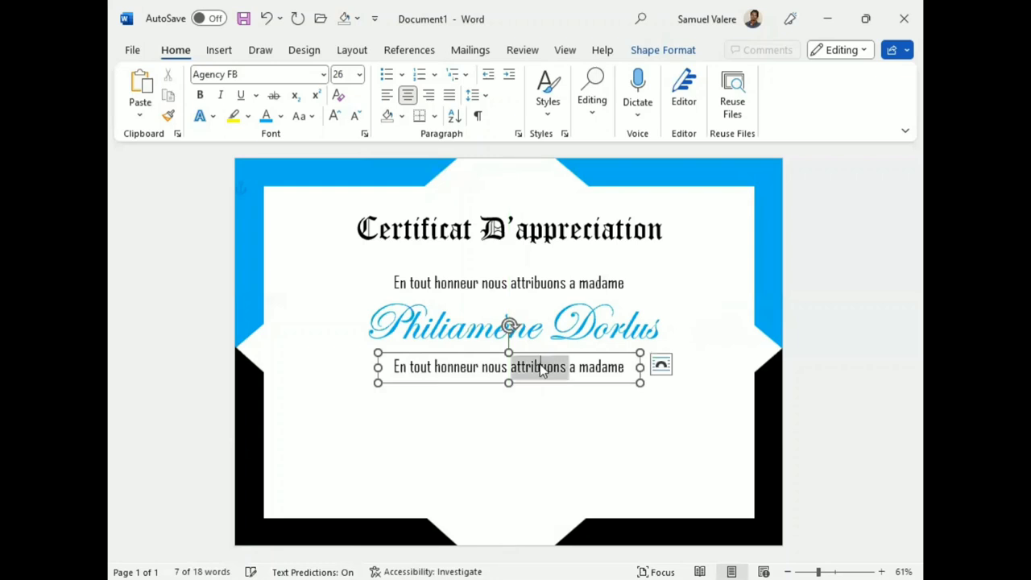
{"action": "triple_click", "coordinate": [540, 367]}
- Paste the congratulations paragraph as plain text, extend the box, and fix the space before '!'
{"action": "right_click", "coordinate": [540, 368]}
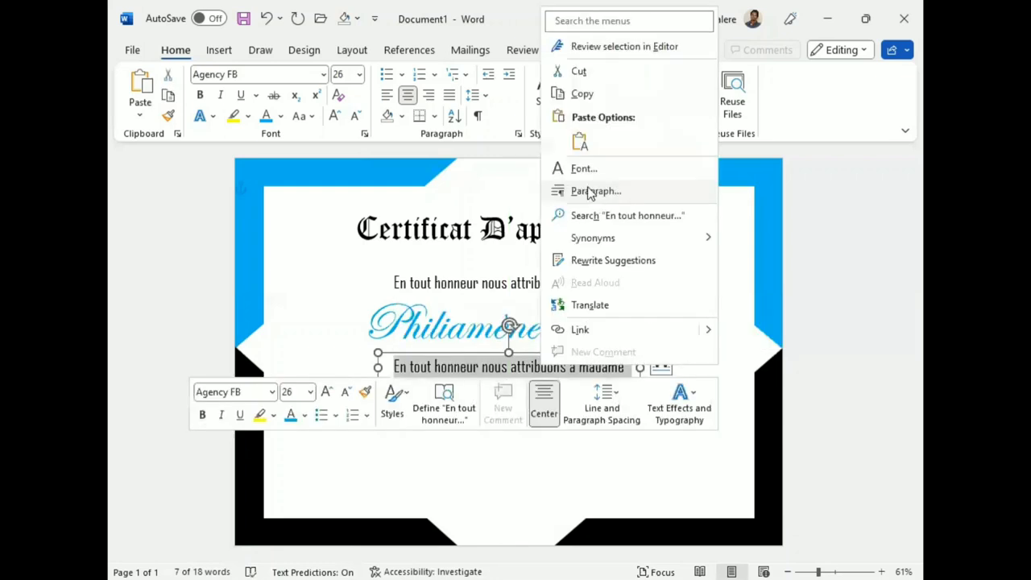
{"action": "left_click", "coordinate": [580, 141]}
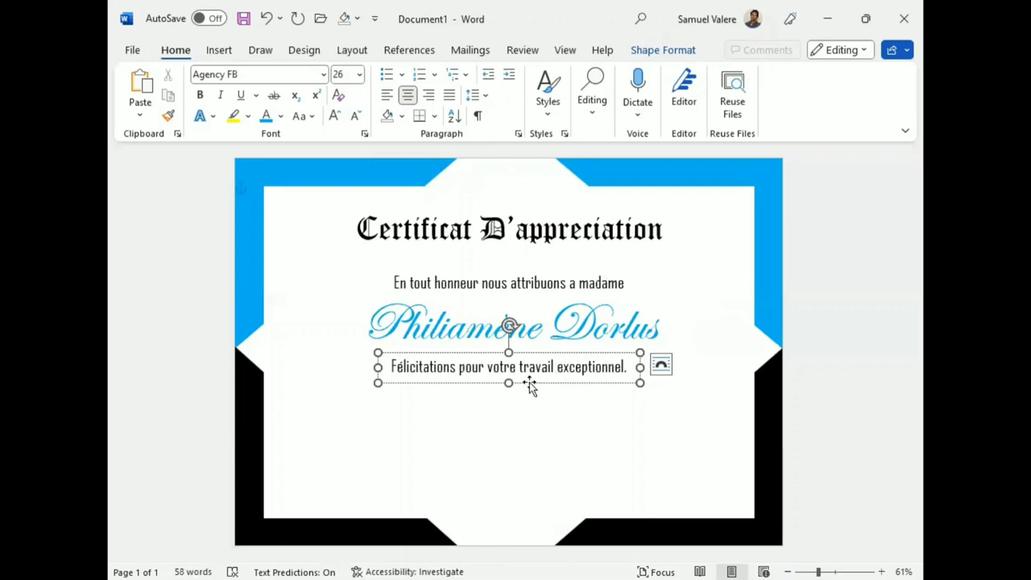
{"action": "left_click_drag", "start_coordinate": [508, 382], "coordinate": [523, 463]}
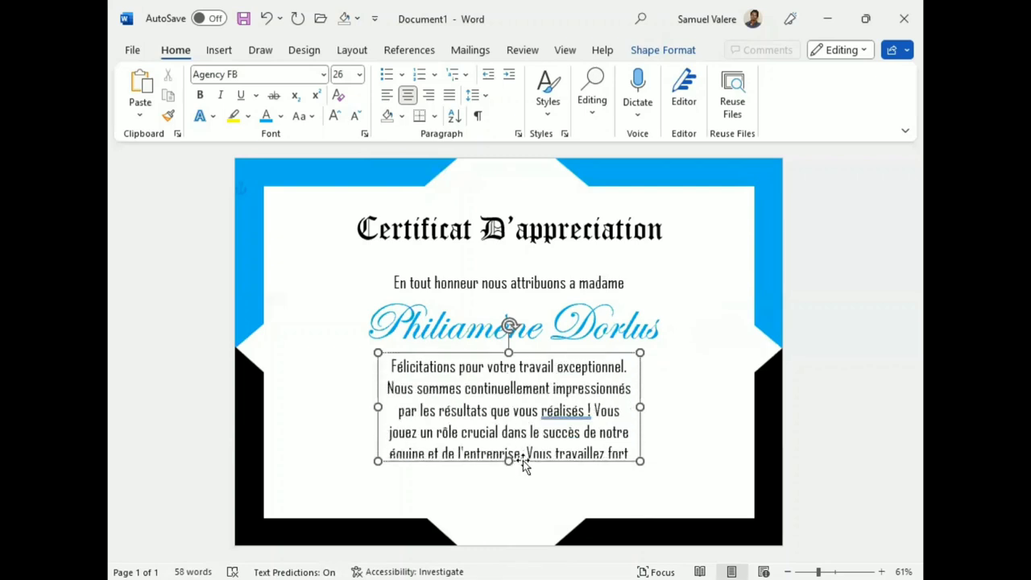
{"action": "left_click", "coordinate": [570, 411]}
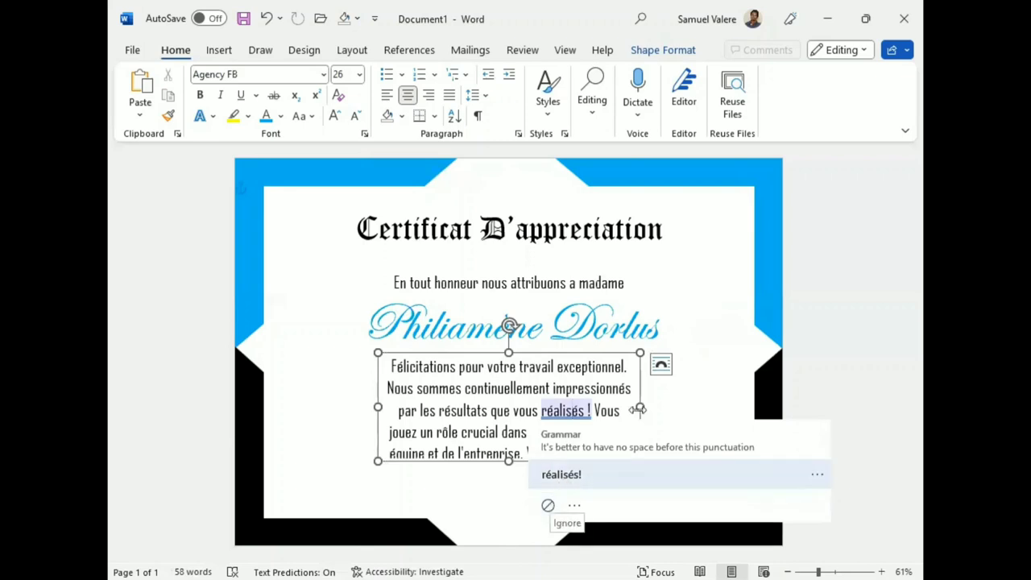
{"action": "left_click", "coordinate": [561, 474]}
- Widen and lengthen the congratulations text box so the whole paragraph shows
{"action": "left_click_drag", "start_coordinate": [670, 402], "coordinate": [725, 407]}
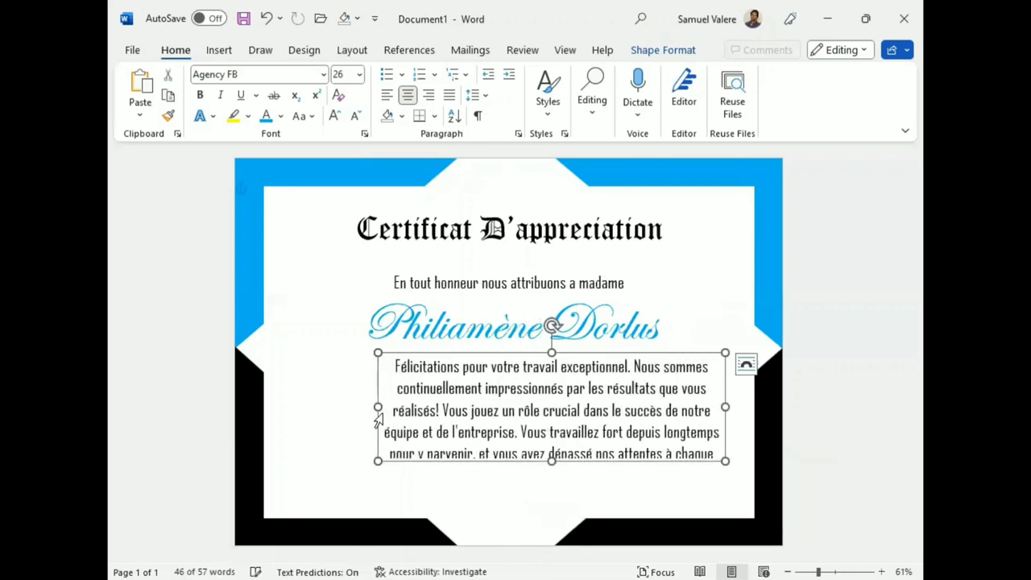
{"action": "left_click_drag", "start_coordinate": [378, 406], "coordinate": [316, 405]}
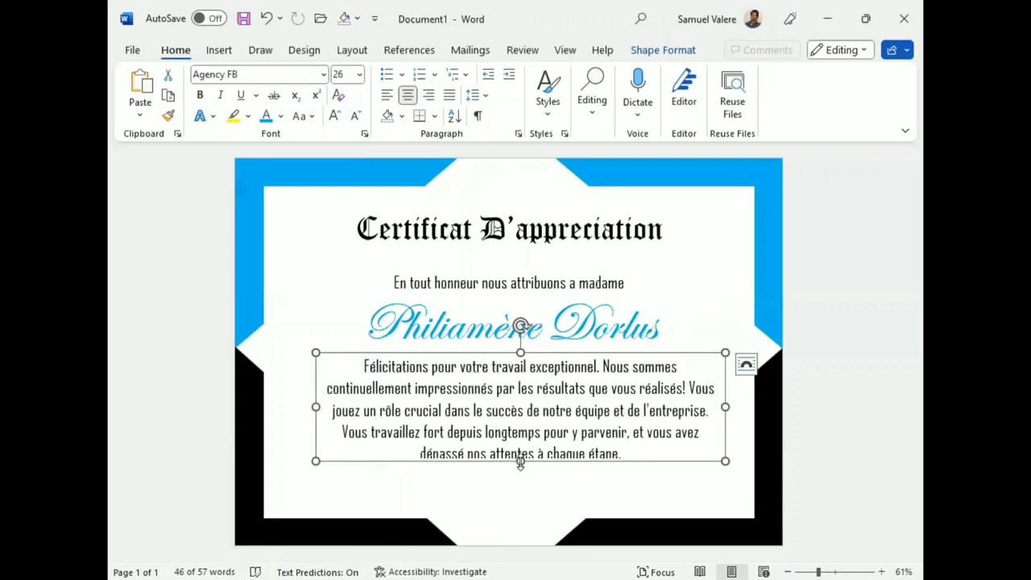
{"action": "left_click_drag", "start_coordinate": [520, 460], "coordinate": [520, 470]}
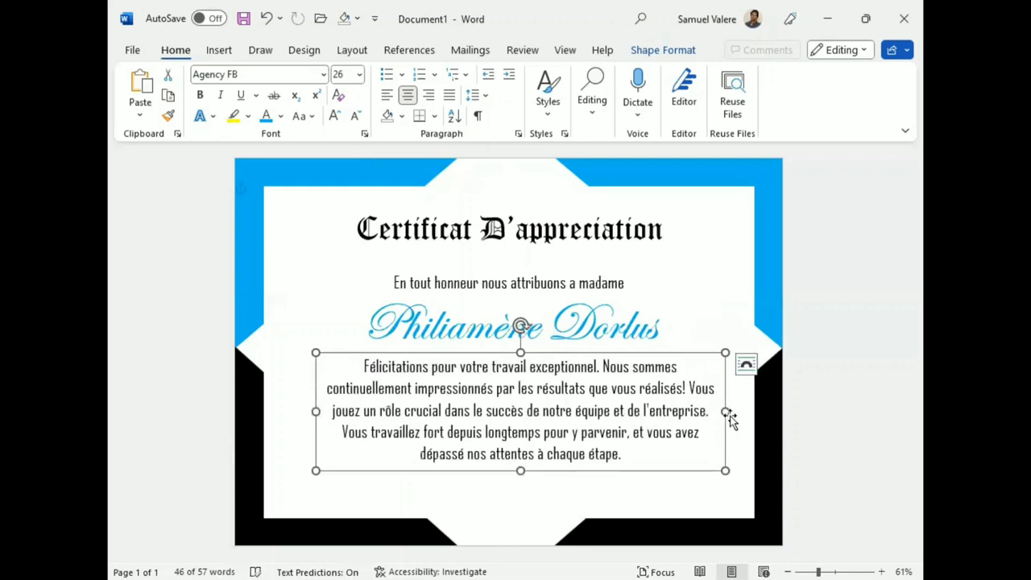
{"action": "left_click_drag", "start_coordinate": [725, 411], "coordinate": [742, 412]}
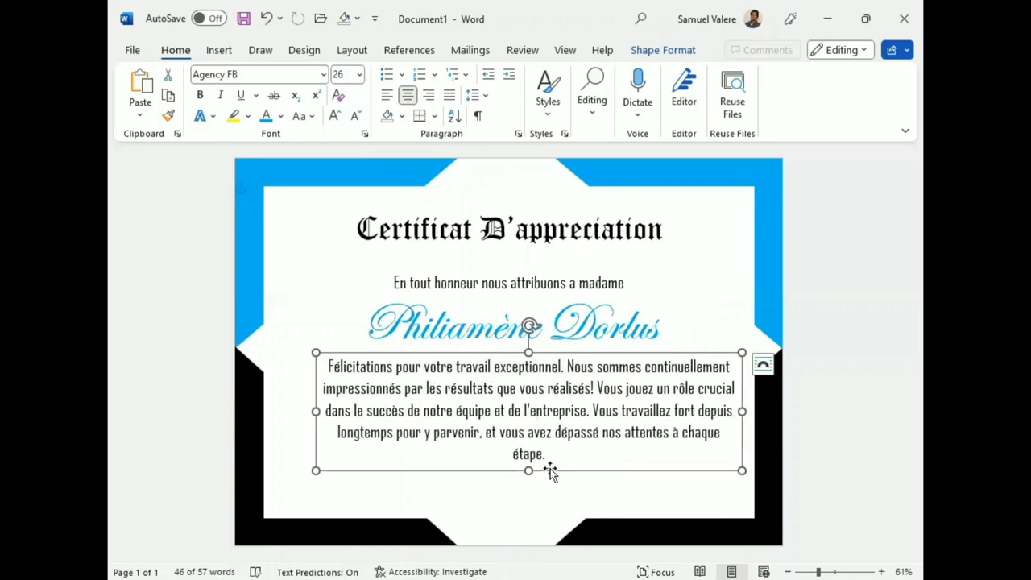
{"action": "left_click_drag", "start_coordinate": [549, 468], "coordinate": [521, 464]}
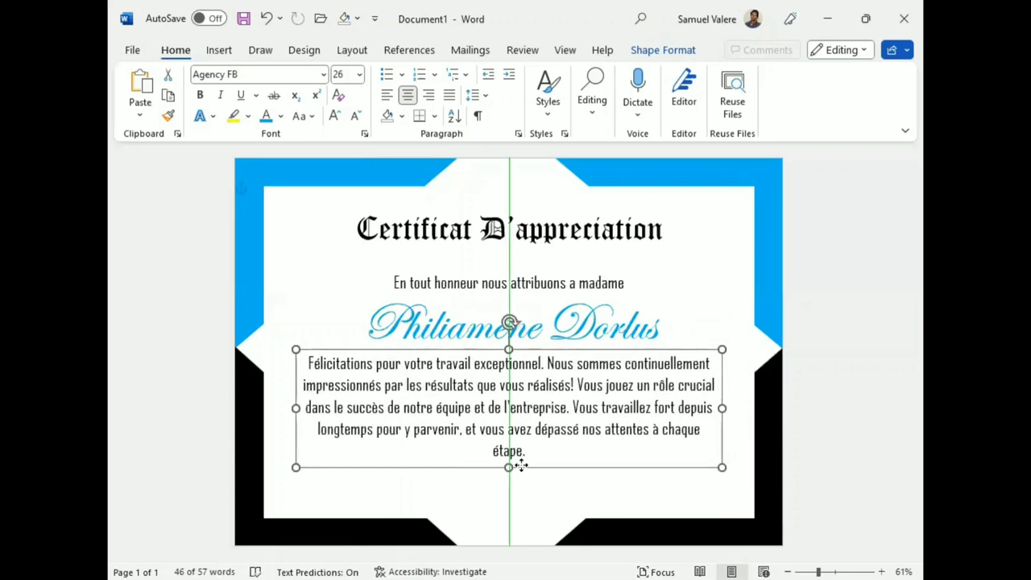
- Reduce the paragraph to 22 pt, trim the box to fit, and centre it on the page
{"action": "triple_click", "coordinate": [541, 416]}
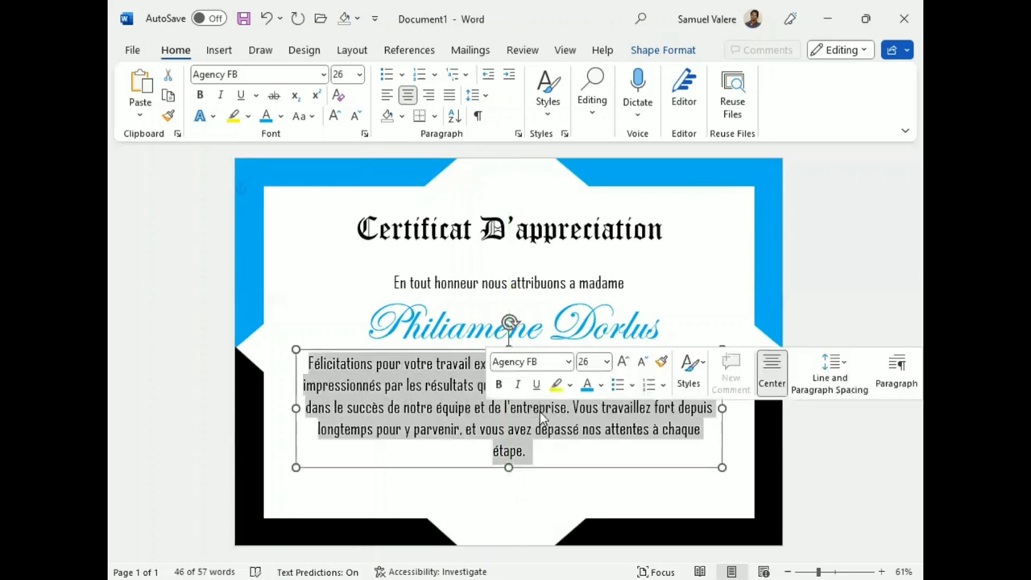
{"action": "left_click", "coordinate": [643, 362]}
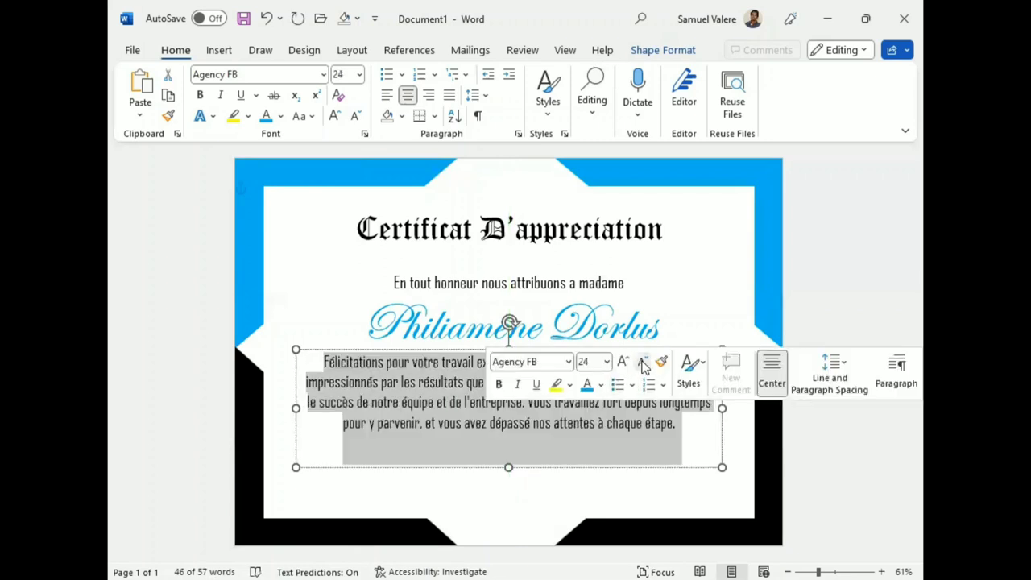
{"action": "left_click", "coordinate": [643, 363]}
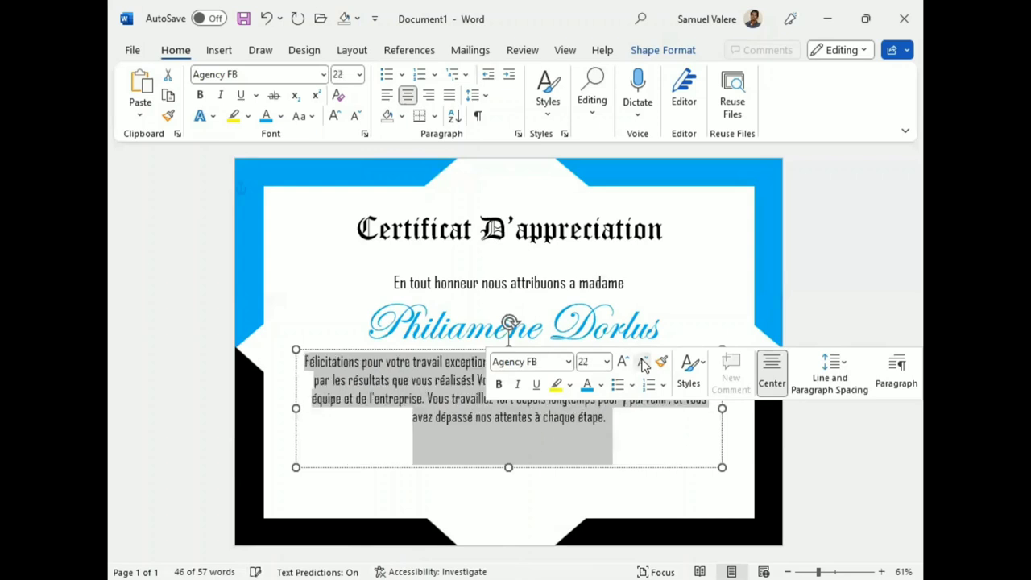
{"action": "left_click_drag", "start_coordinate": [508, 467], "coordinate": [509, 435]}
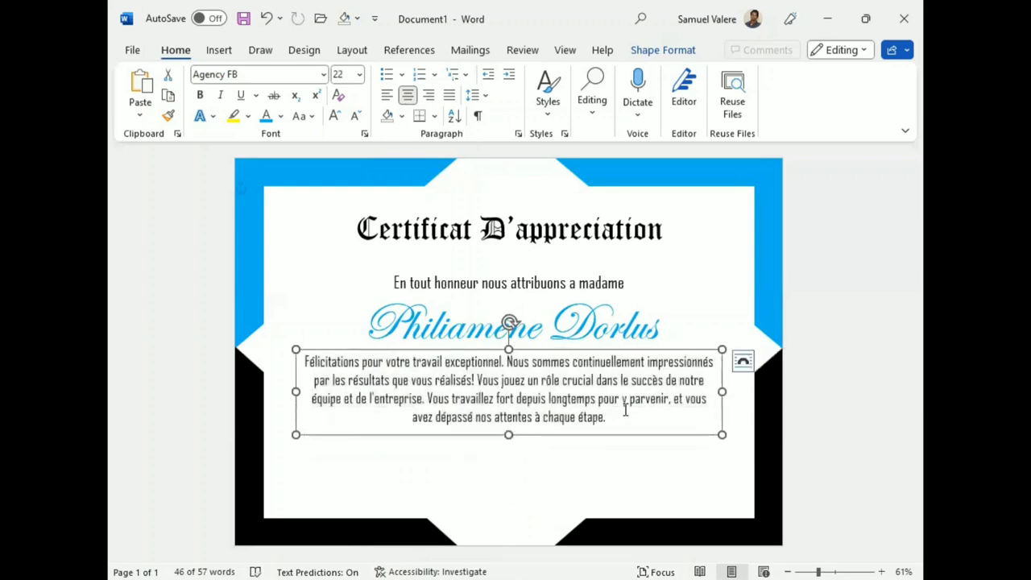
{"action": "left_click_drag", "start_coordinate": [720, 390], "coordinate": [710, 390]}
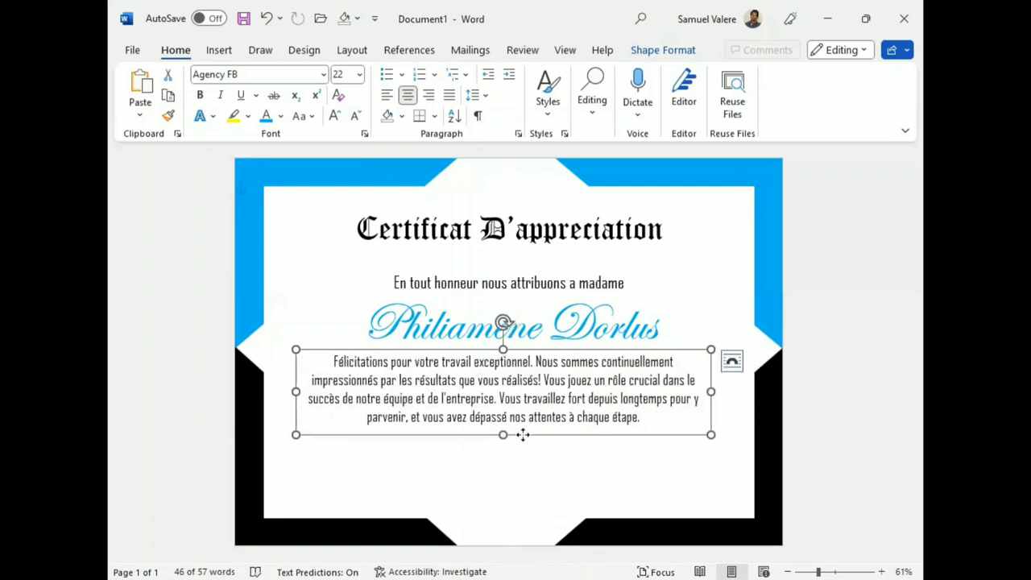
{"action": "left_click_drag", "start_coordinate": [521, 434], "coordinate": [531, 434]}
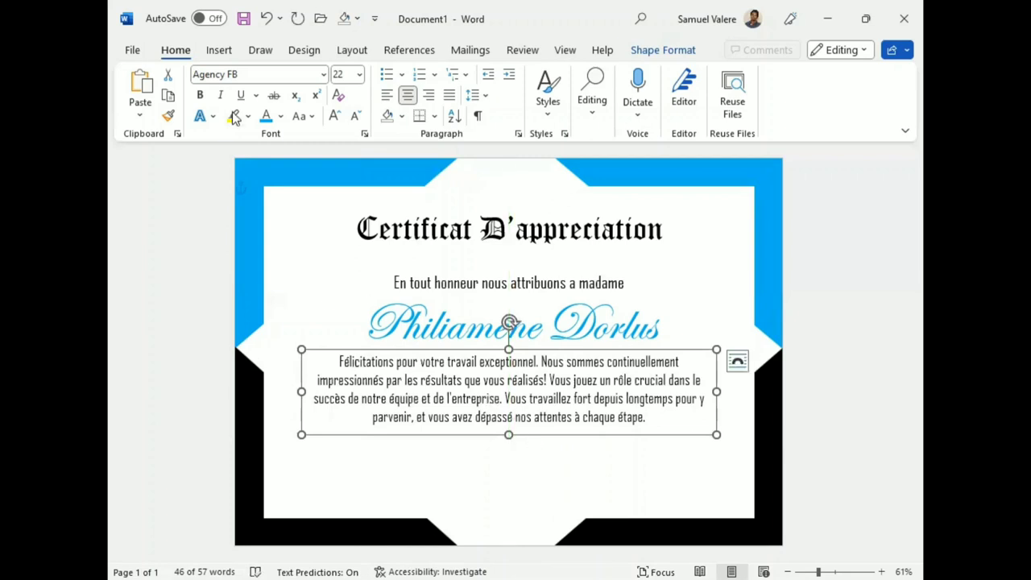
- Draw a small text box near the bottom-left of the certificate containing 'Date'
{"action": "left_click", "coordinate": [219, 52]}
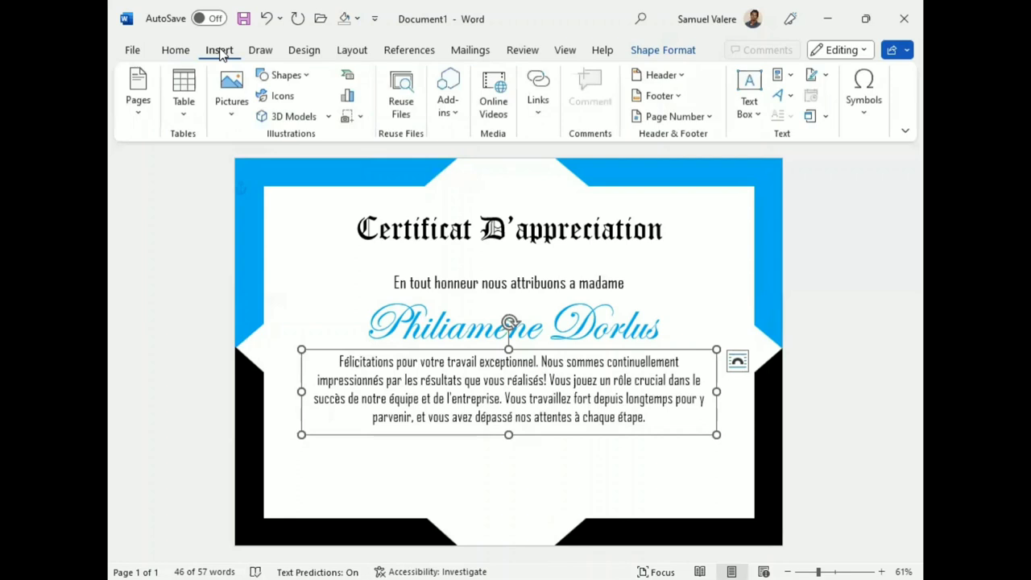
{"action": "left_click", "coordinate": [298, 76]}
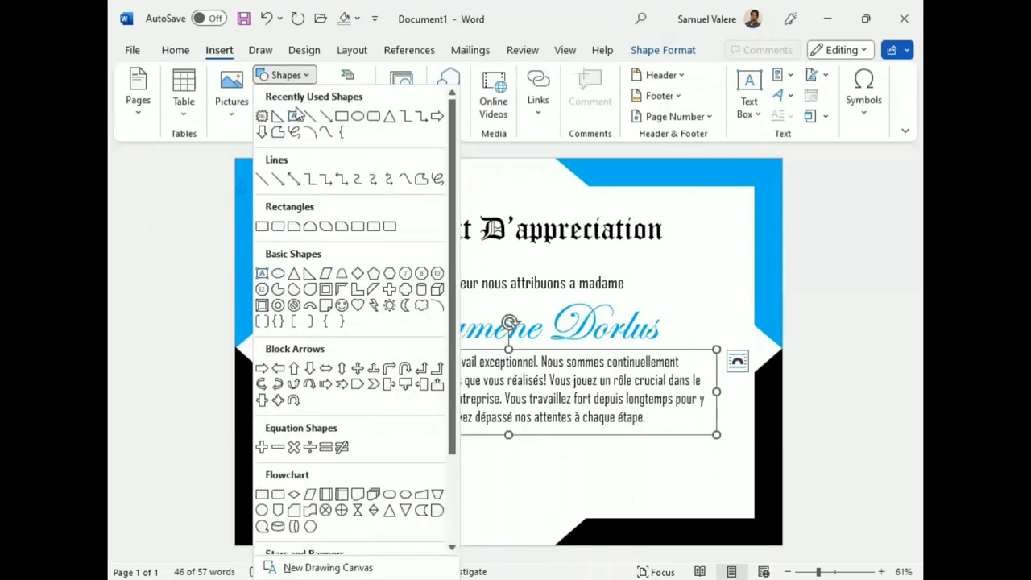
{"action": "left_click", "coordinate": [293, 119]}
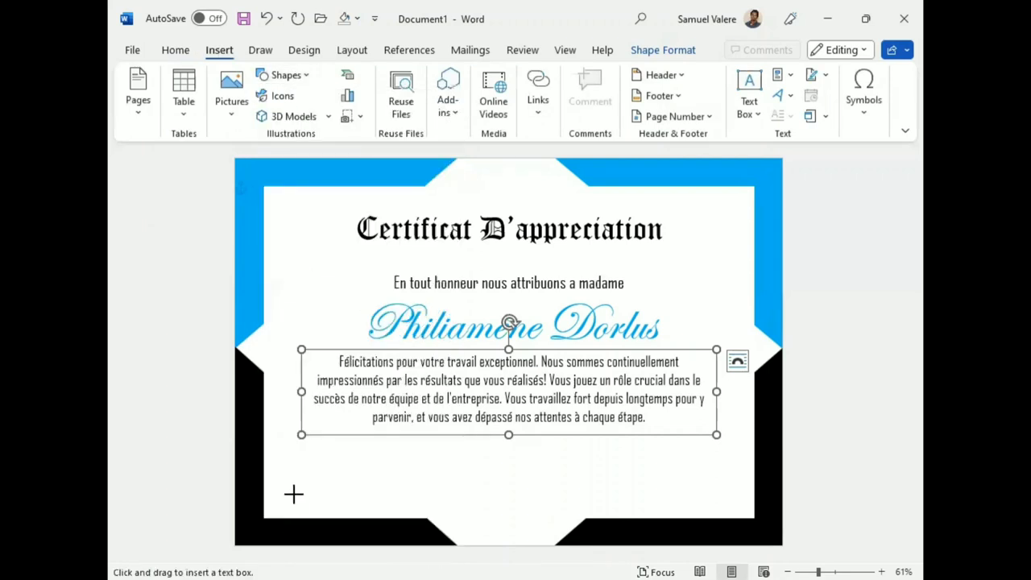
{"action": "left_click_drag", "start_coordinate": [293, 493], "coordinate": [377, 506]}
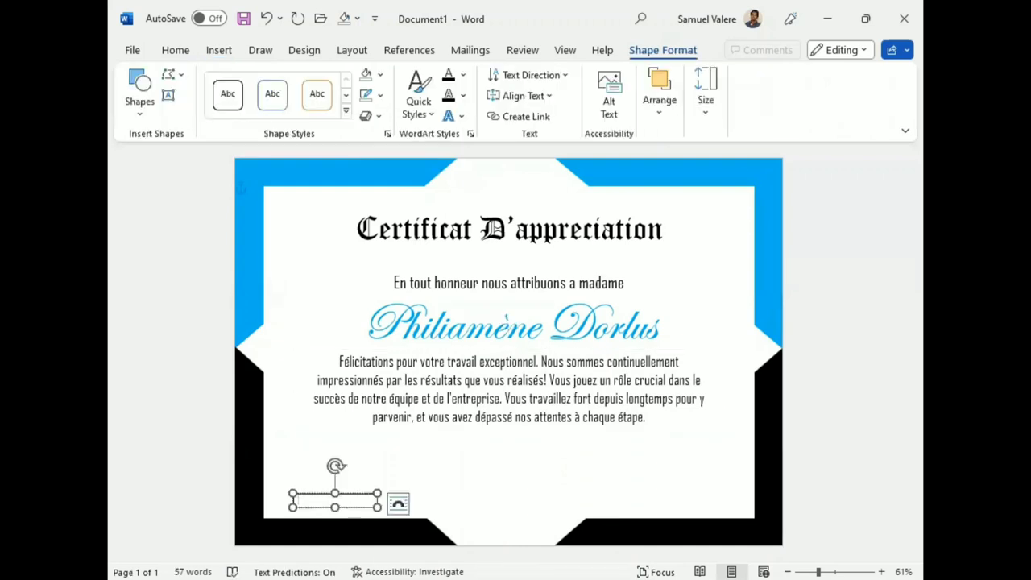
{"action": "double_click", "coordinate": [307, 503]}
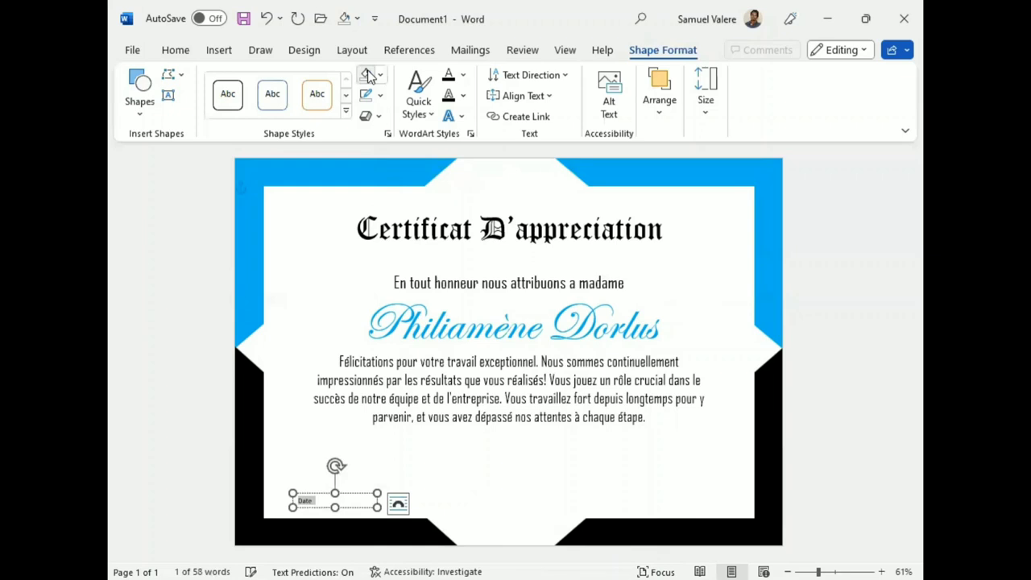
- Format the Date label as centred, Agency FB, all uppercase
{"action": "left_click", "coordinate": [185, 50]}
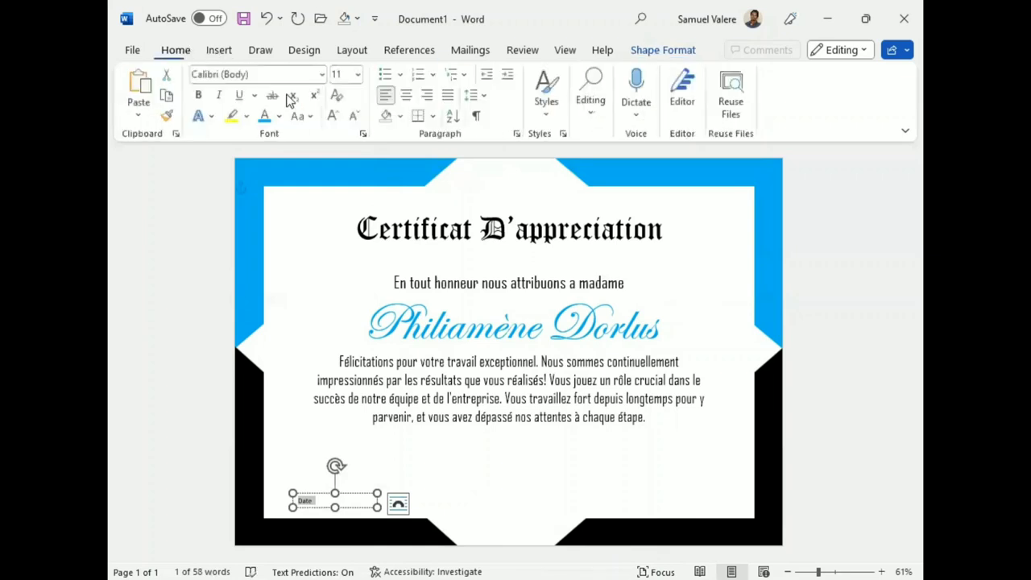
{"action": "left_click", "coordinate": [407, 95]}
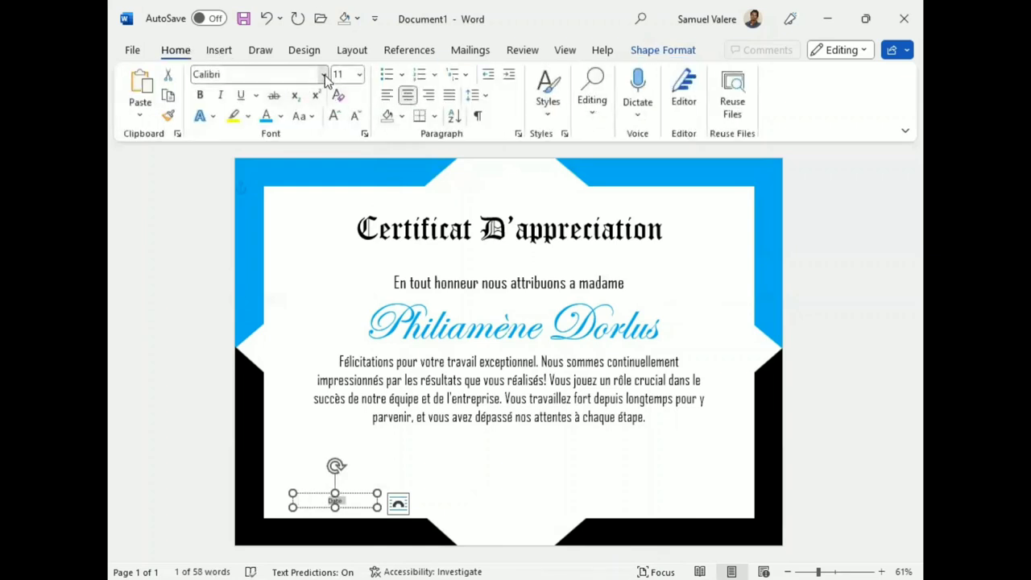
{"action": "left_click", "coordinate": [323, 74]}
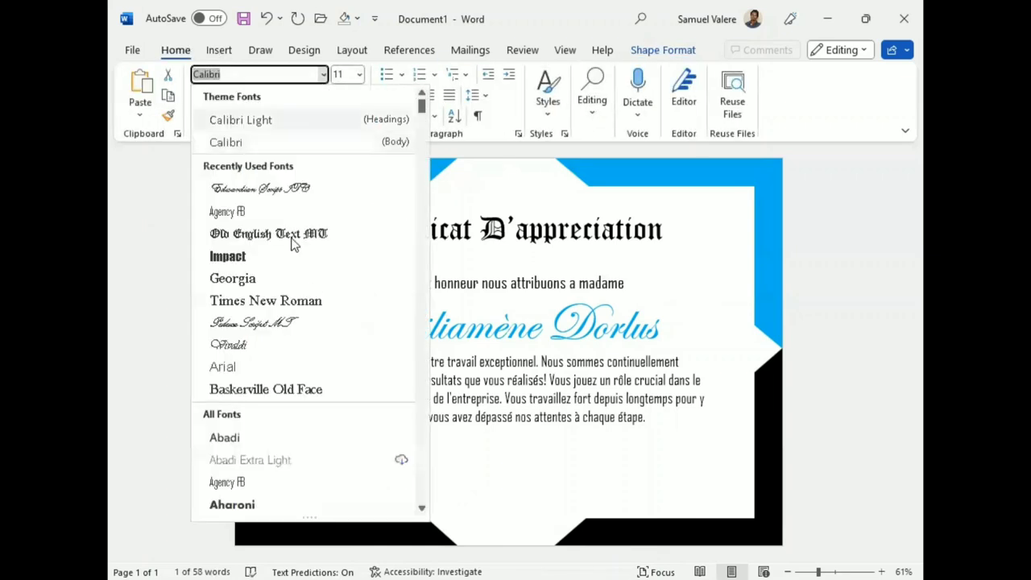
{"action": "left_click", "coordinate": [227, 483]}
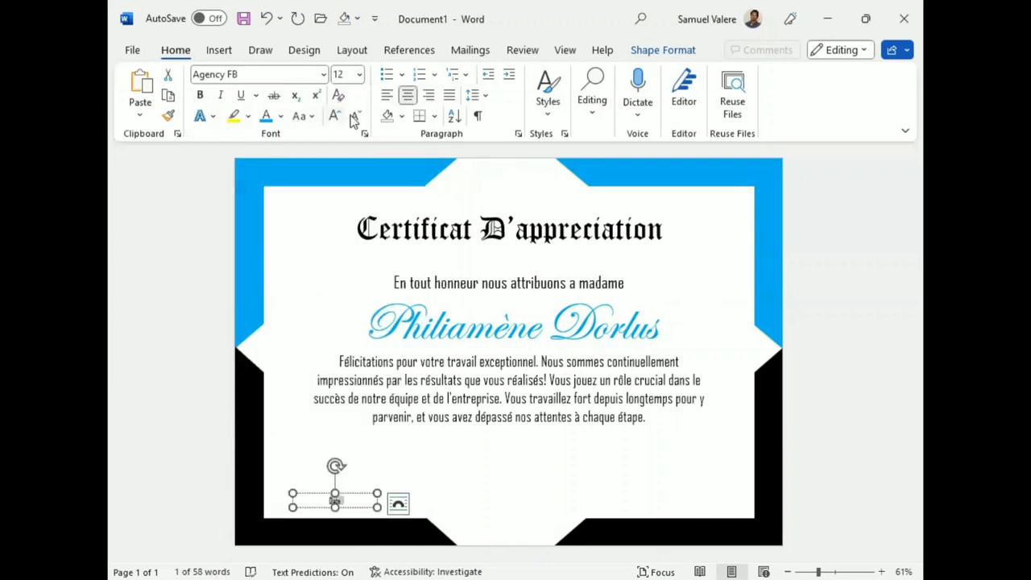
{"action": "left_click", "coordinate": [312, 117]}
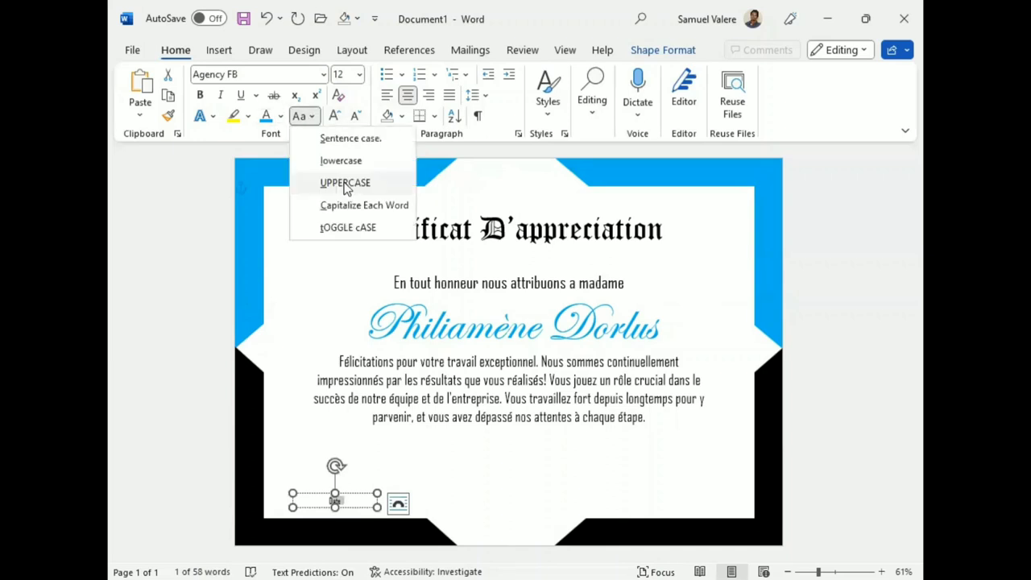
{"action": "left_click", "coordinate": [345, 183]}
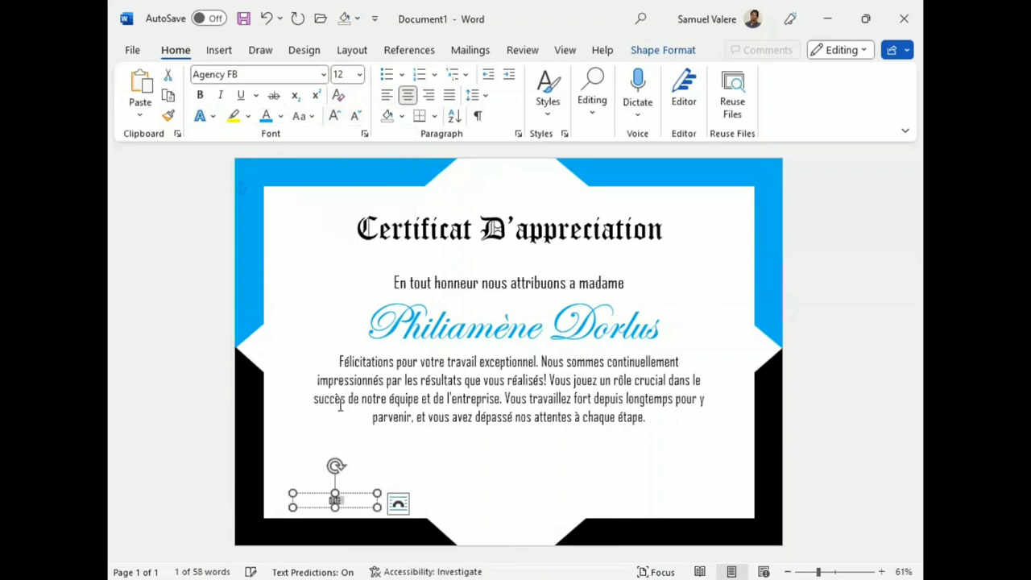
- Adjust the DATE box position, then copy it and shift the copy to the right
{"action": "left_click", "coordinate": [335, 501]}
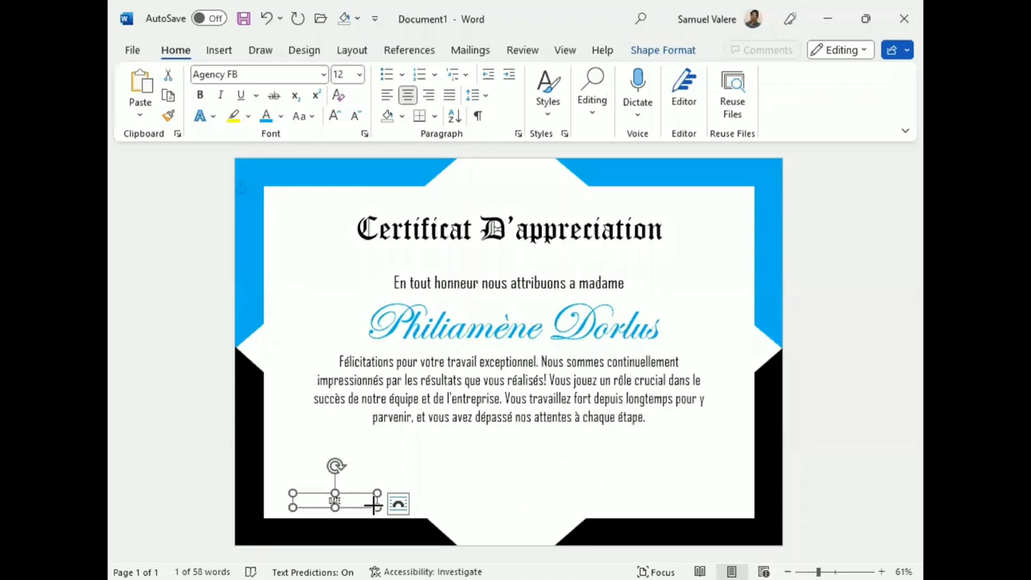
{"action": "left_click_drag", "start_coordinate": [375, 501], "coordinate": [339, 506]}
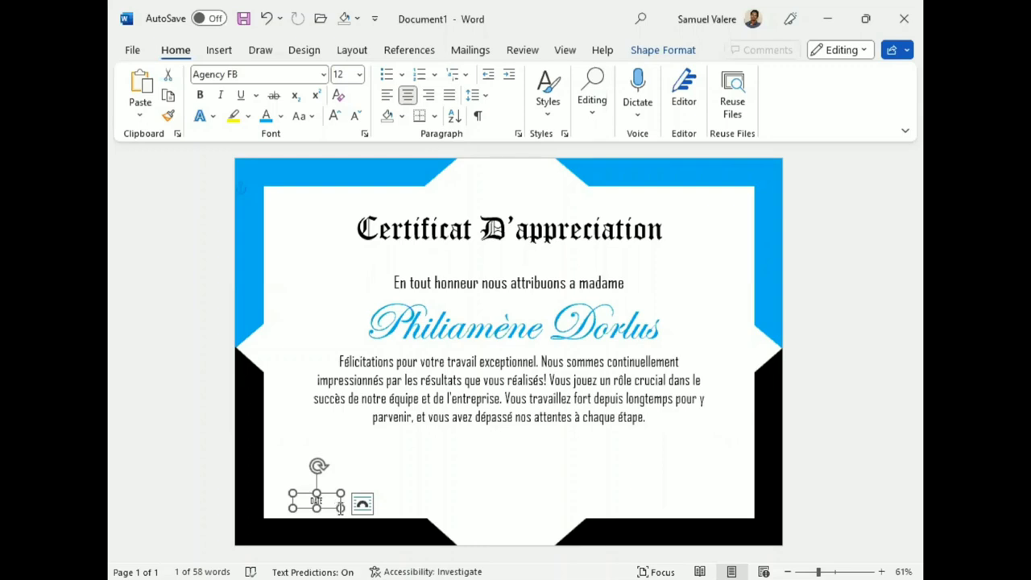
{"action": "key", "text": "ctrl+z"}
{"action": "left_click_drag", "start_coordinate": [340, 507], "coordinate": [340, 508]}
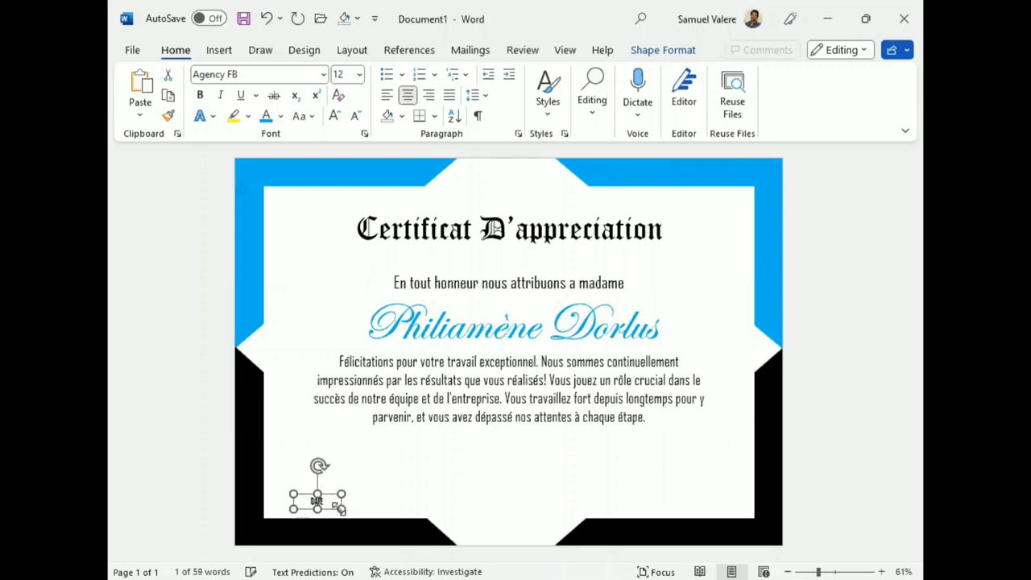
{"action": "left_click_drag", "start_coordinate": [341, 509], "coordinate": [340, 507]}
{"action": "key", "text": "ctrl+c"}
{"action": "key", "text": "ctrl+v"}
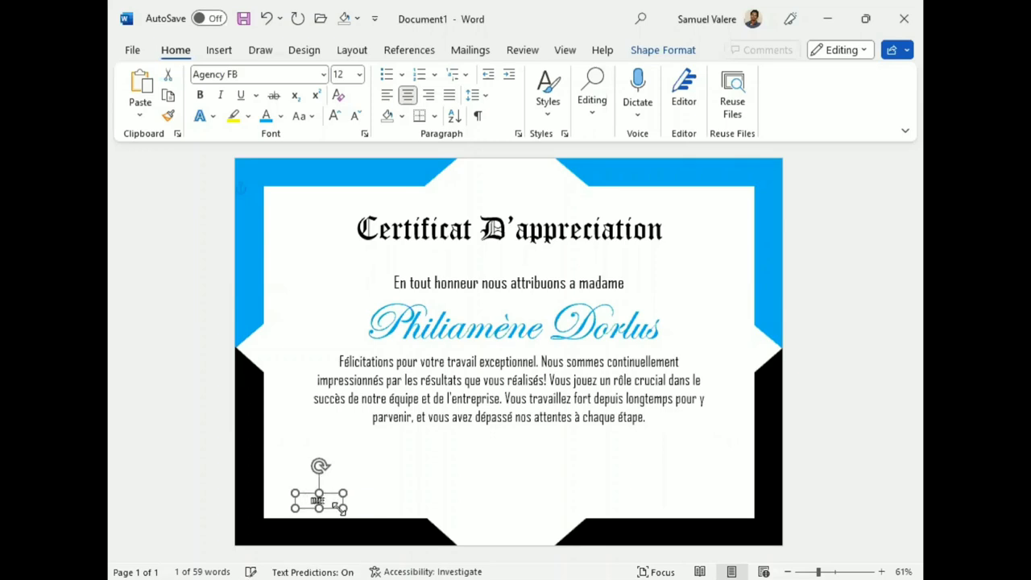
{"action": "key", "text": "Right"}
{"action": "key", "text": "Right"}
{"action": "key", "text": "Right"}
{"action": "key", "text": "Right"}
{"action": "key", "text": "Right"}
{"action": "key", "text": "Right"}
{"action": "key", "text": "Right"}
{"action": "key", "text": "Right"}
{"action": "key", "text": "Right"}
{"action": "key", "text": "Right"}
{"action": "key", "text": "Right"}
{"action": "key", "text": "Right"}
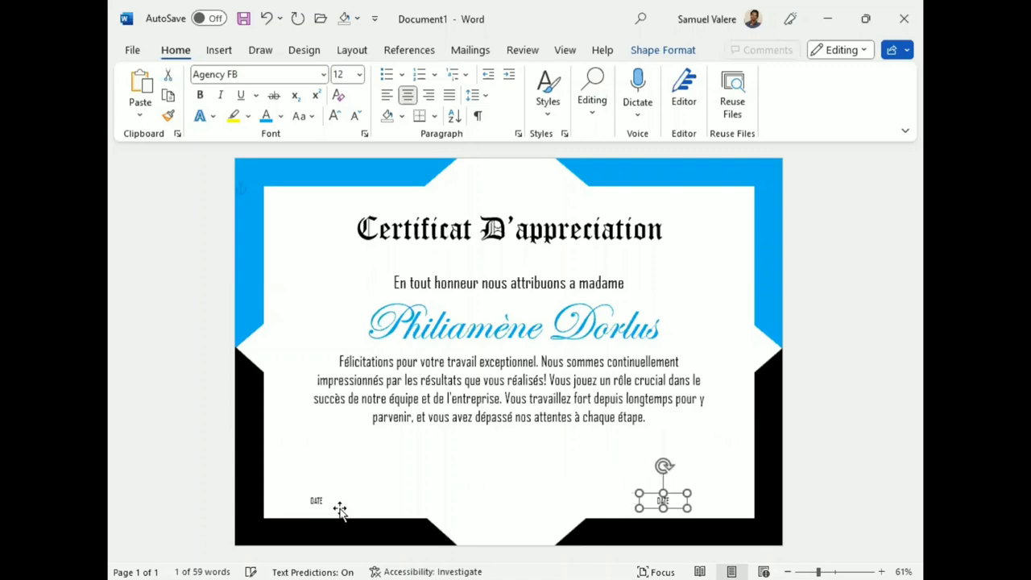
- Change the copied label's text to Signature and set it to UPPERCASE
{"action": "double_click", "coordinate": [665, 500]}
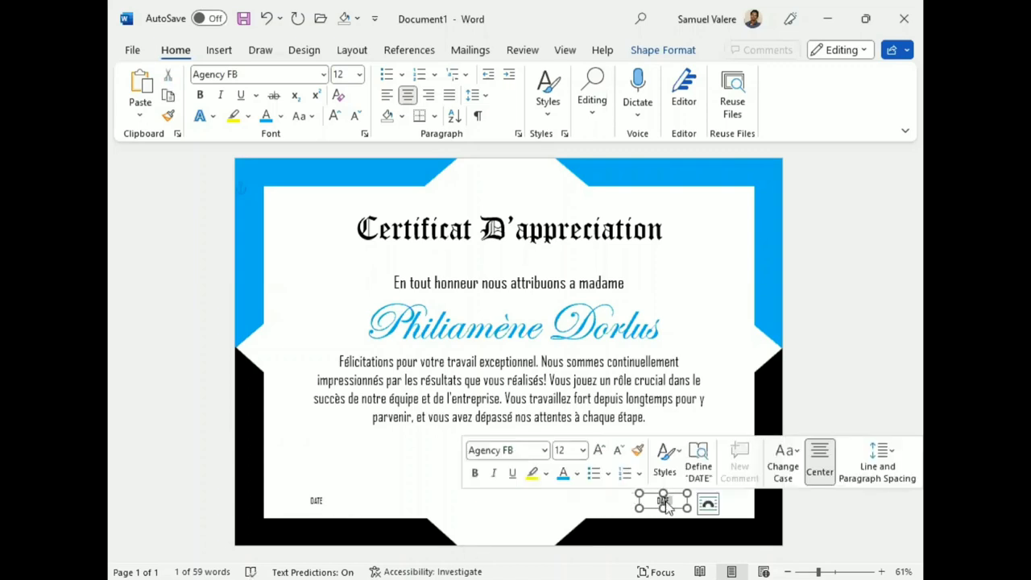
{"action": "type", "text": "Signature"}
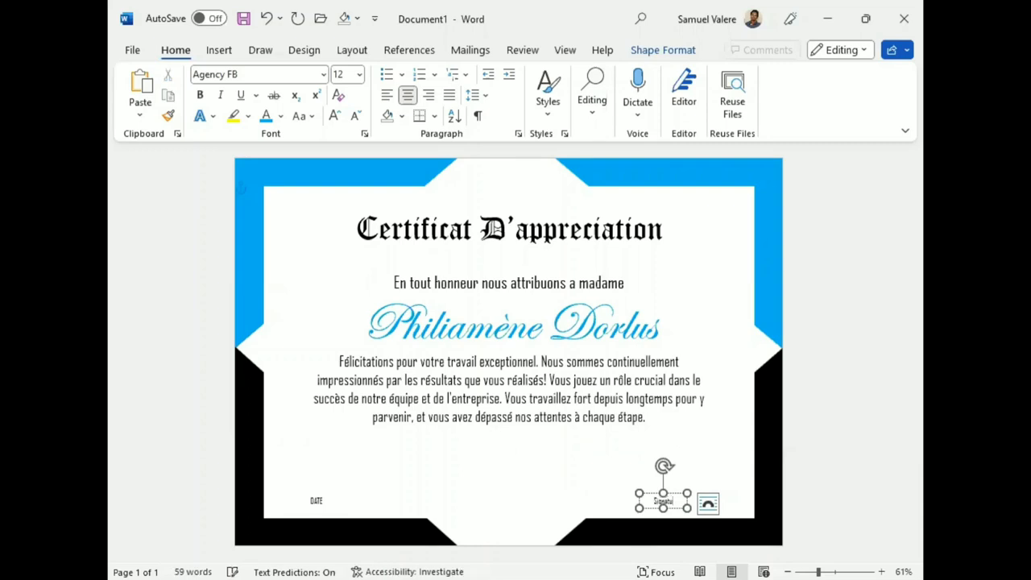
{"action": "double_click", "coordinate": [671, 501]}
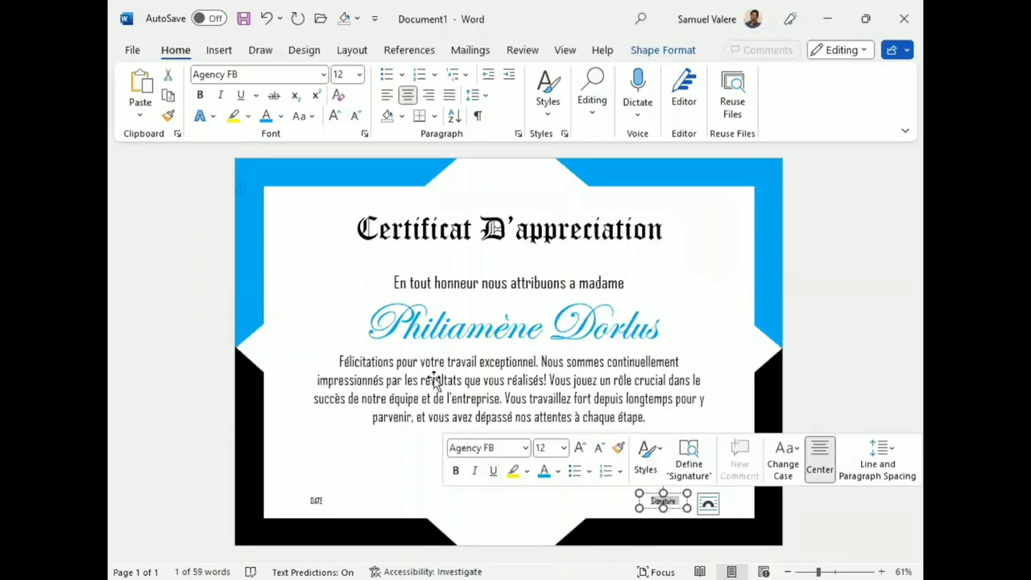
{"action": "left_click", "coordinate": [310, 118]}
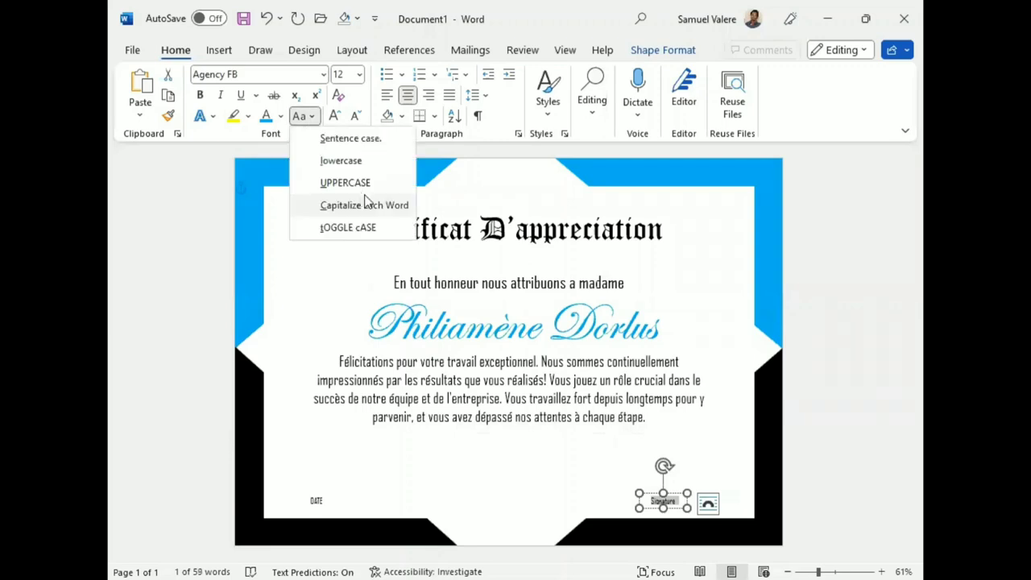
{"action": "left_click", "coordinate": [355, 183]}
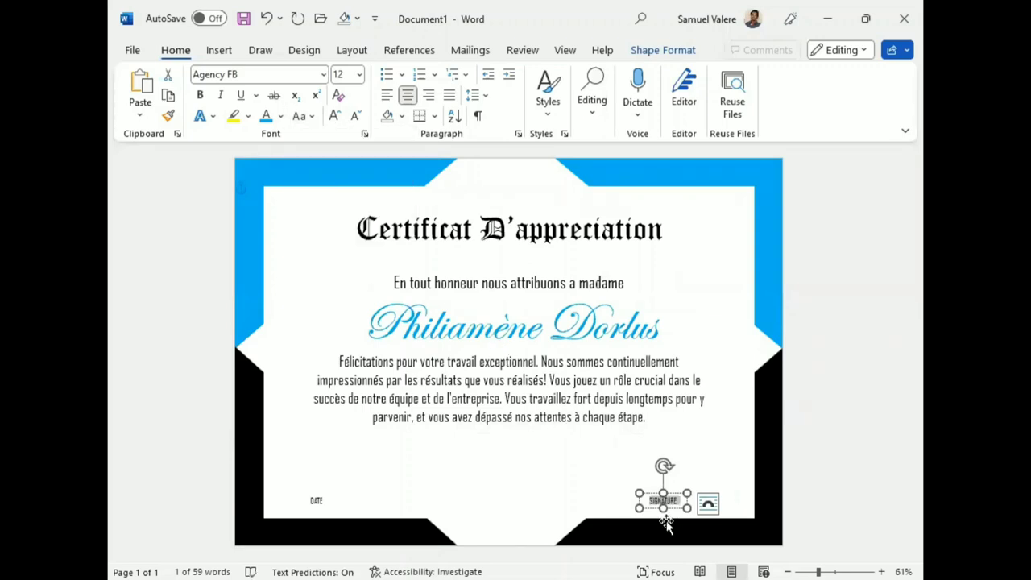
{"action": "left_click", "coordinate": [632, 508]}
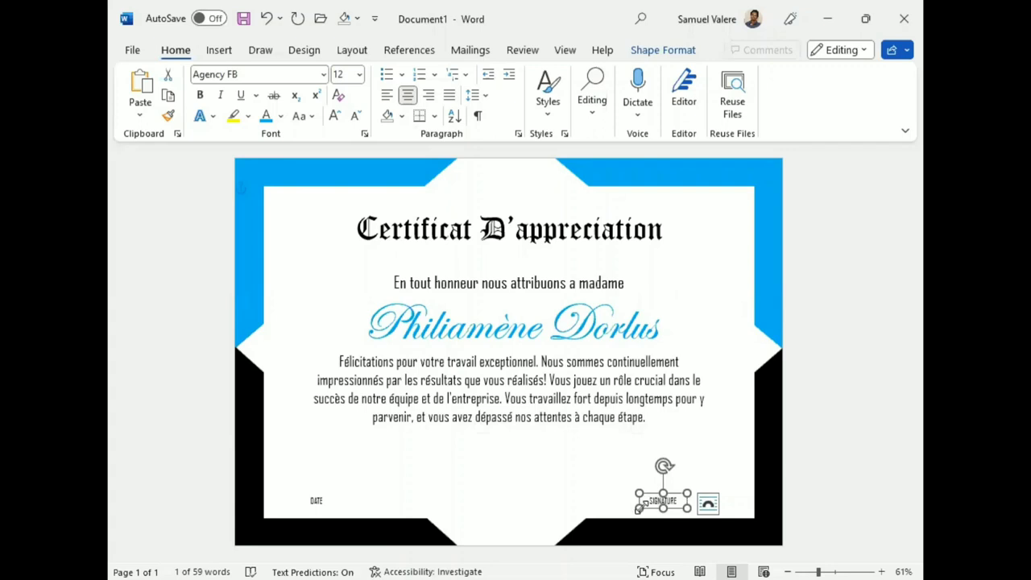
{"action": "left_click_drag", "start_coordinate": [638, 506], "coordinate": [639, 505]}
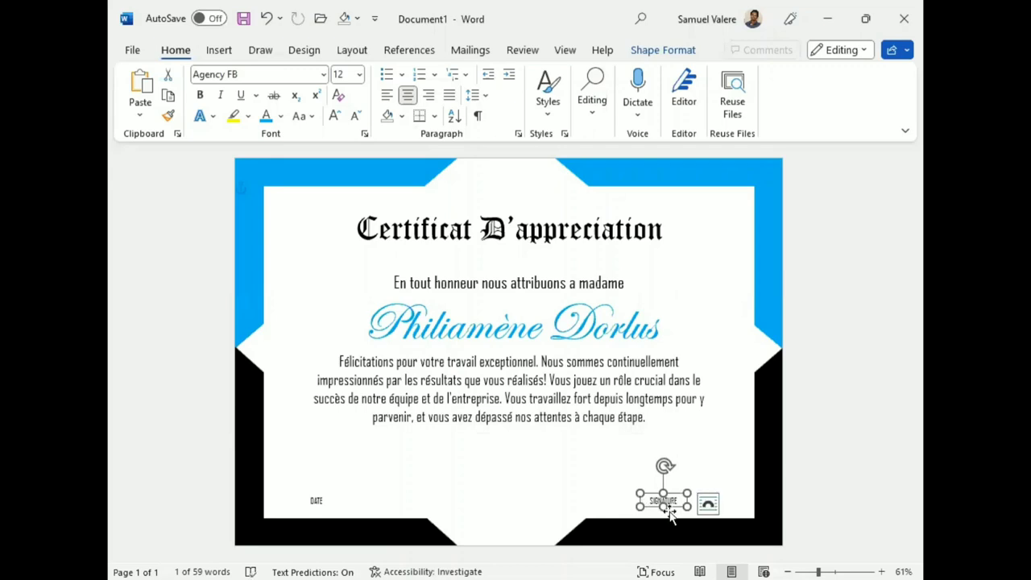
- Keep SIGNATURE at 12 pt and move it toward the bottom-right corner
{"action": "double_click", "coordinate": [671, 500]}
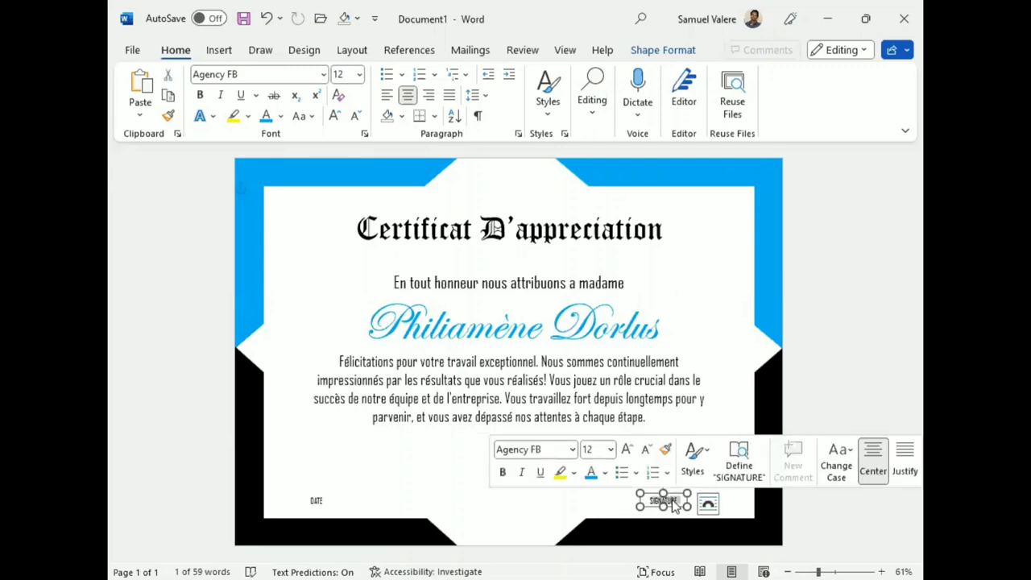
{"action": "left_click", "coordinate": [626, 448]}
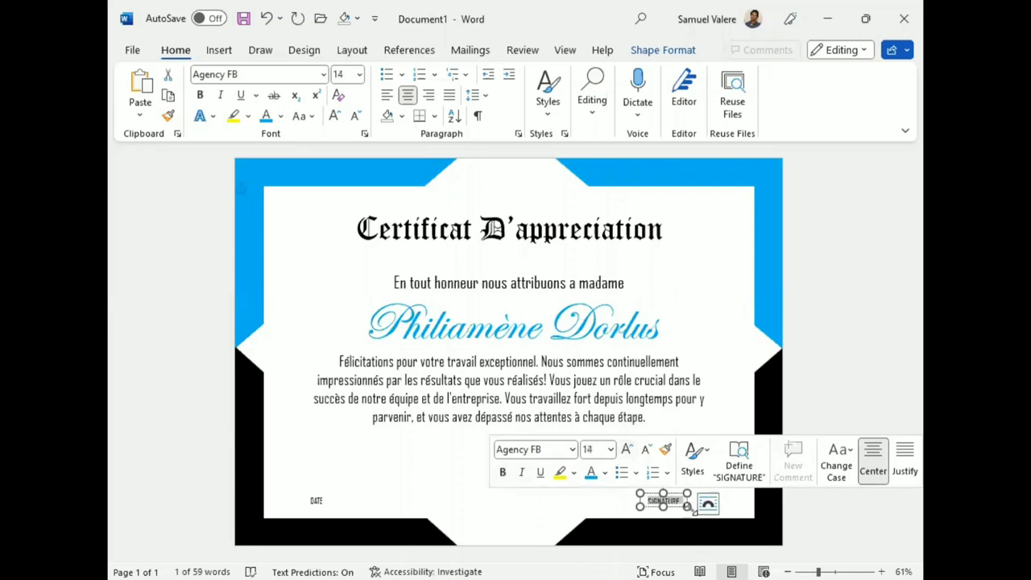
{"action": "left_click", "coordinate": [646, 449]}
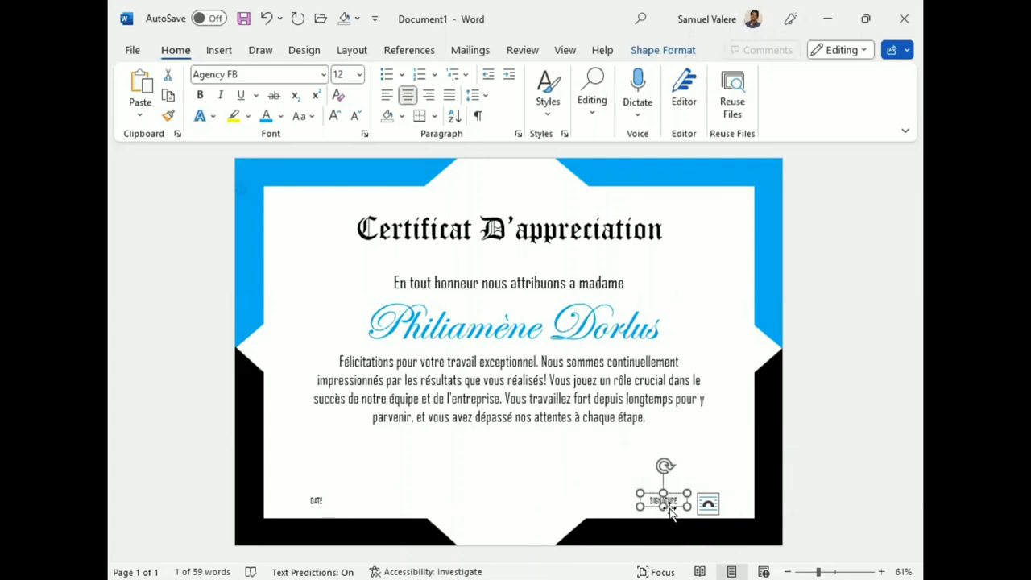
{"action": "left_click_drag", "start_coordinate": [672, 504], "coordinate": [738, 494]}
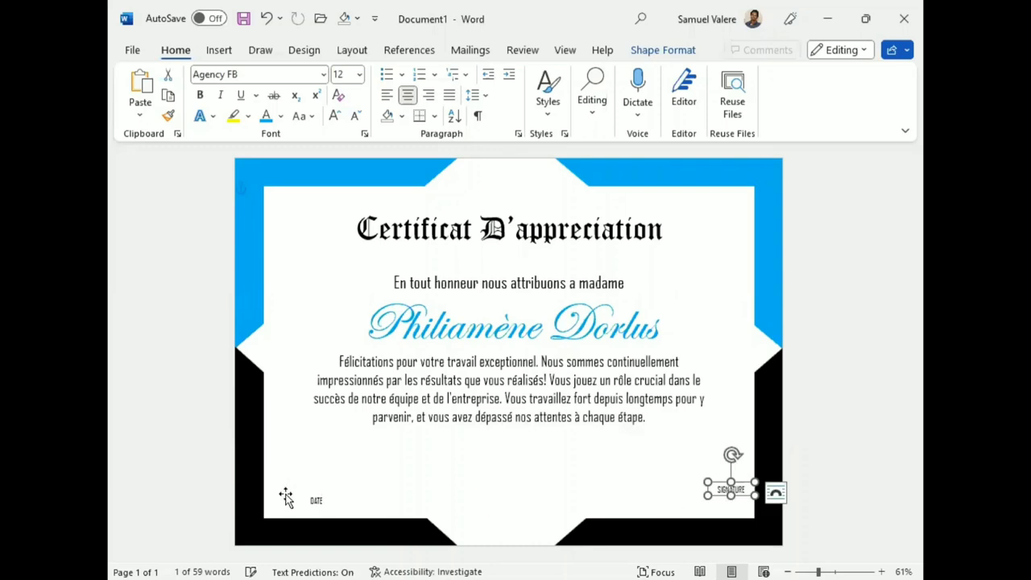
- Shift the SIGNATURE label left and the DATE label right, away from the page edges
{"action": "left_click", "coordinate": [319, 497]}
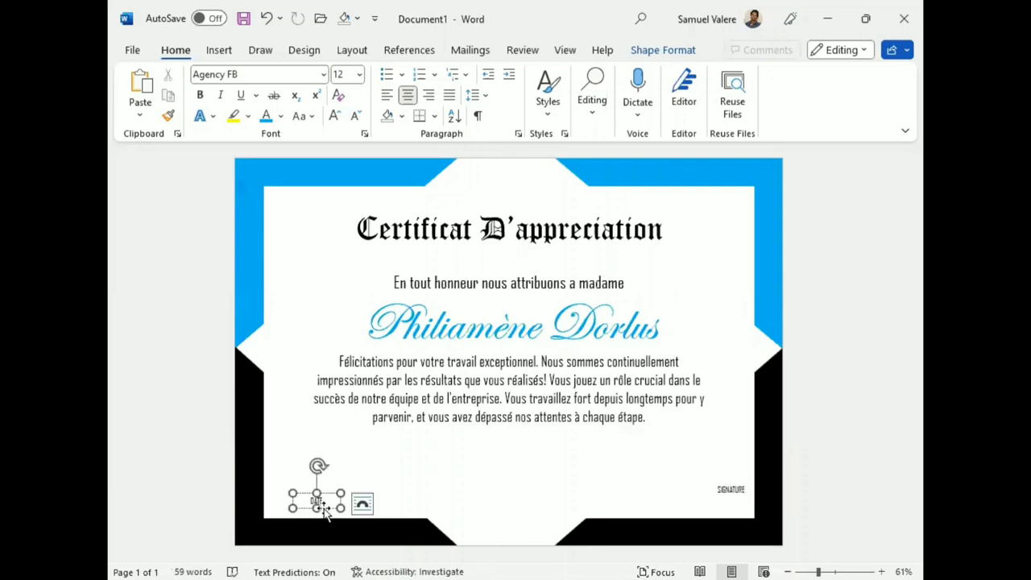
{"action": "left_click_drag", "start_coordinate": [319, 499], "coordinate": [291, 503]}
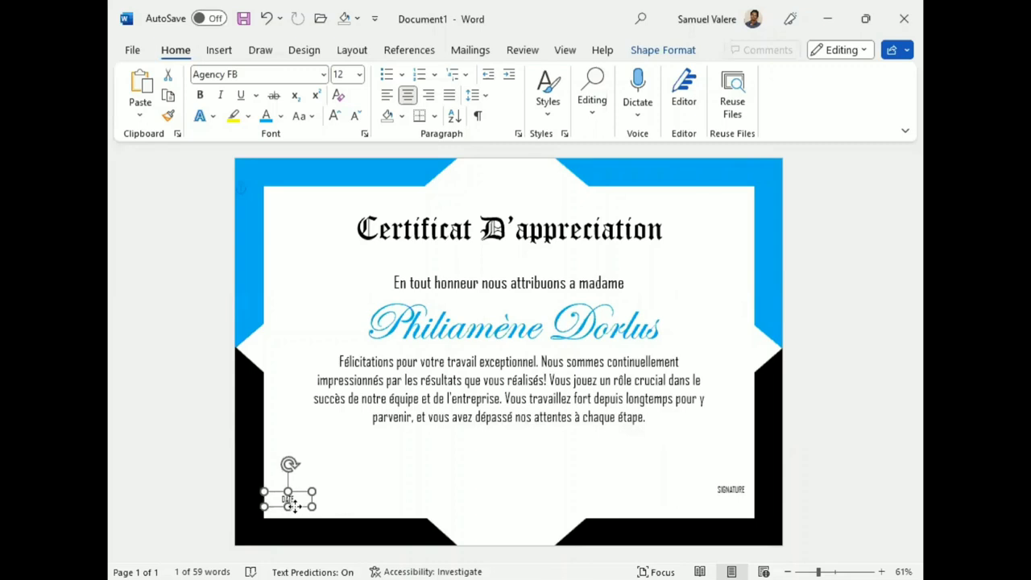
{"action": "left_click", "coordinate": [729, 491], "text": "shift"}
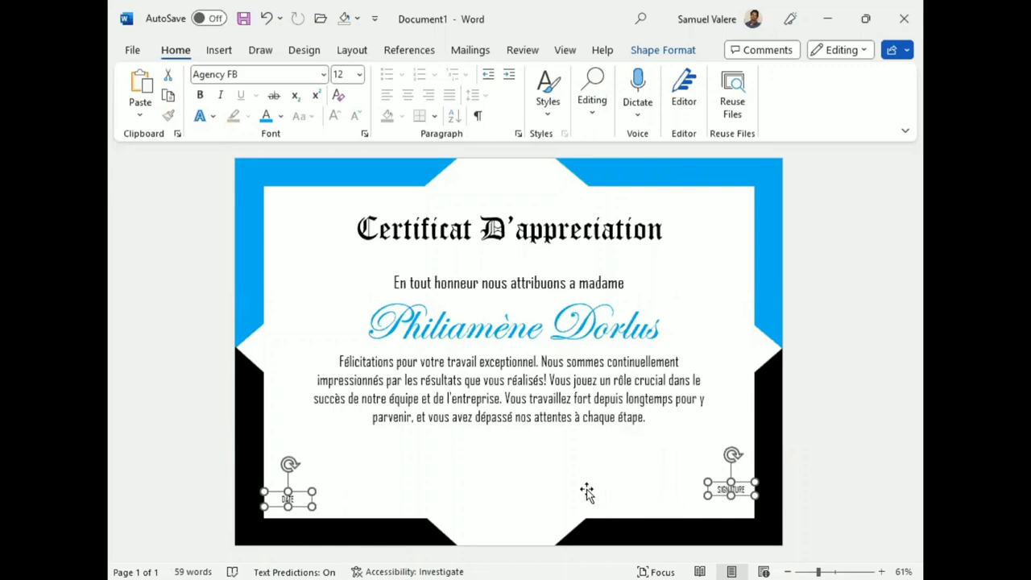
{"action": "left_click", "coordinate": [683, 479]}
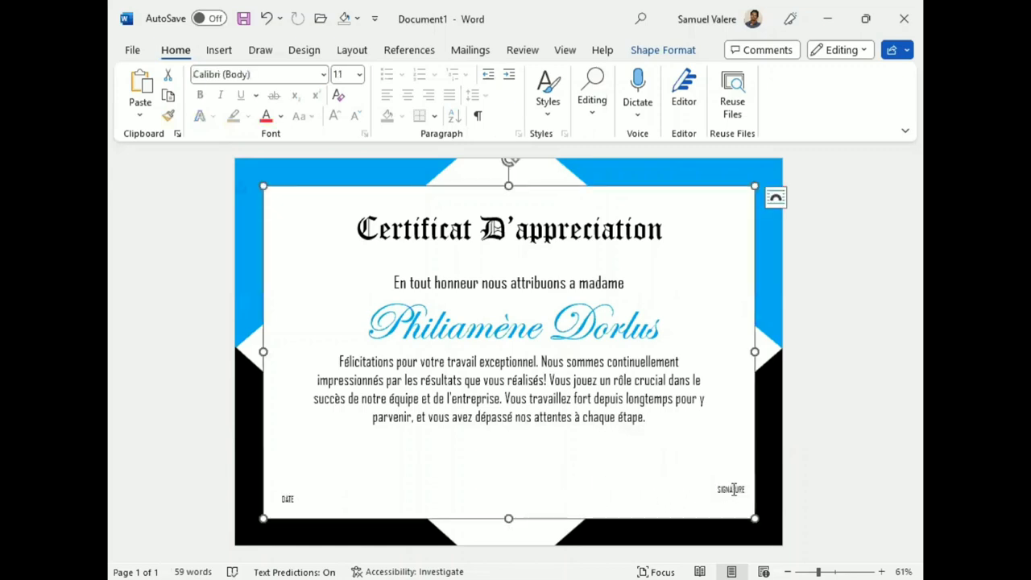
{"action": "left_click", "coordinate": [729, 490]}
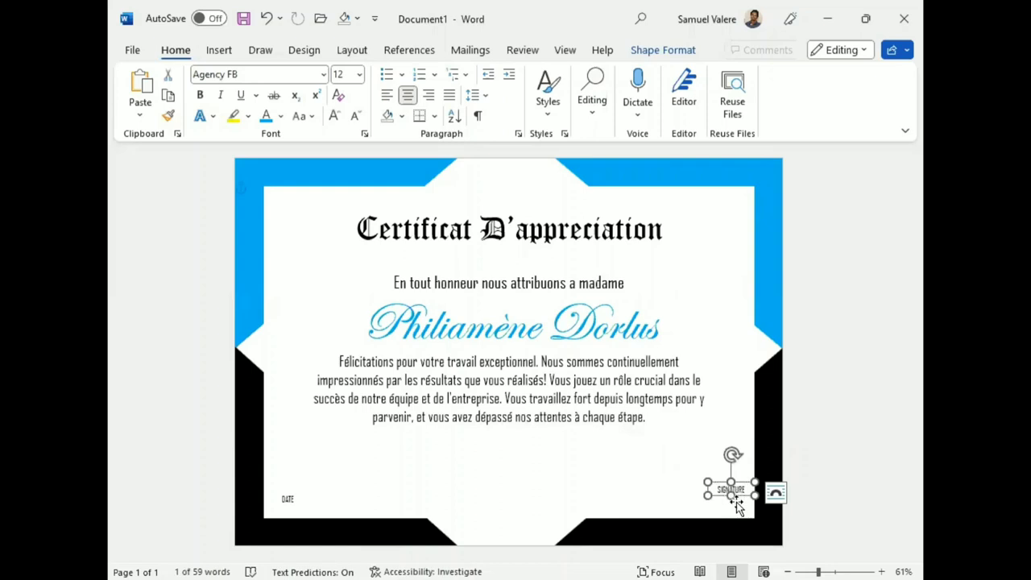
{"action": "left_click", "coordinate": [737, 504]}
{"action": "left_click", "coordinate": [730, 489]}
{"action": "left_click_drag", "start_coordinate": [708, 499], "coordinate": [671, 500]}
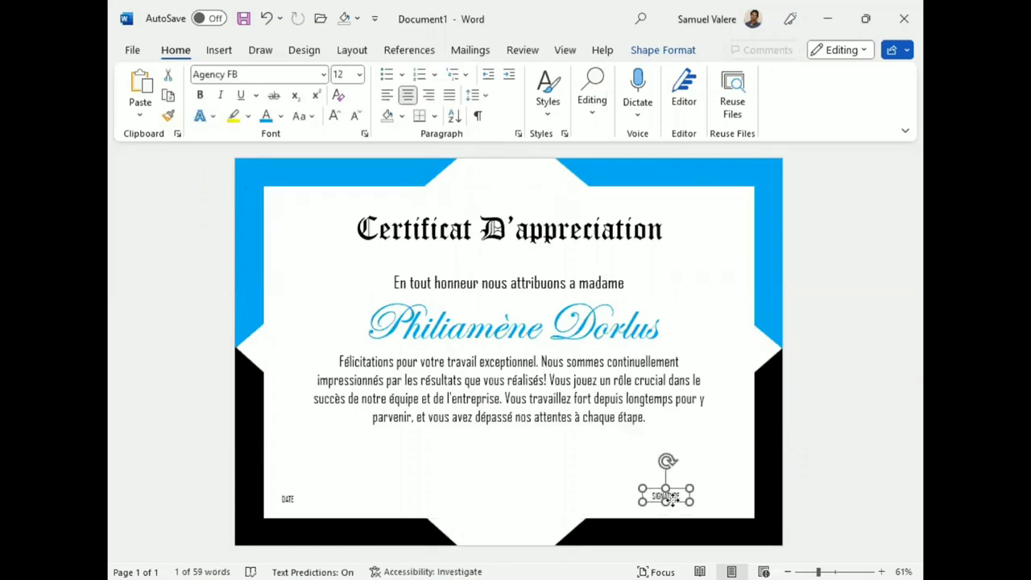
{"action": "left_click", "coordinate": [292, 499]}
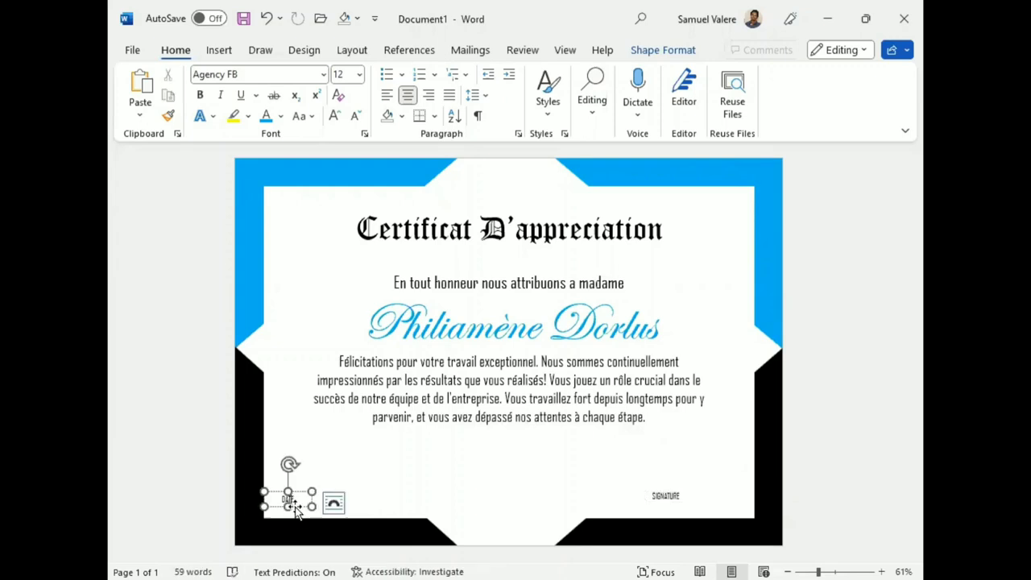
{"action": "left_click_drag", "start_coordinate": [320, 505], "coordinate": [352, 504]}
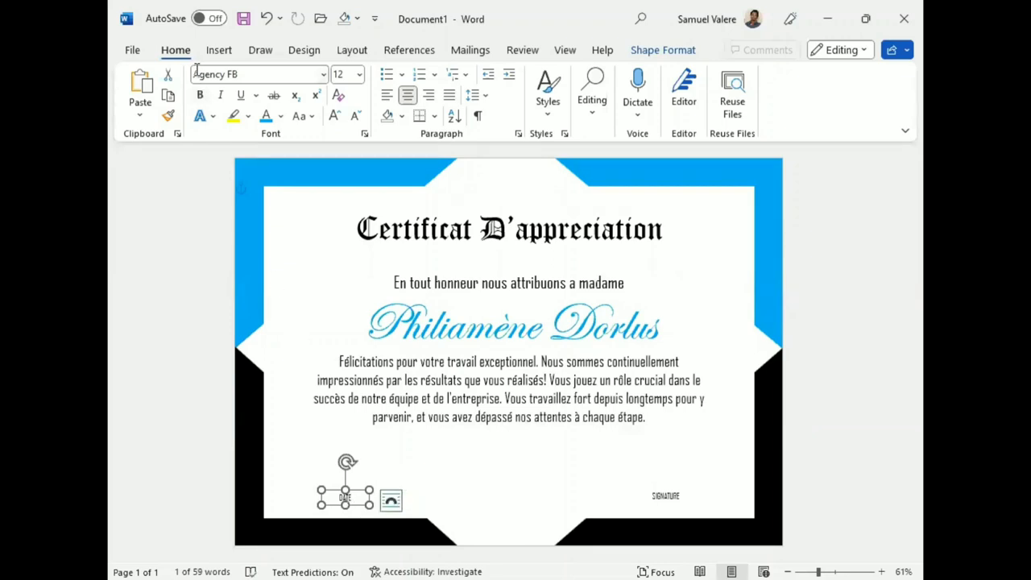
- Draw a straight line beside the DATE label and extend its left end
{"action": "left_click", "coordinate": [218, 53]}
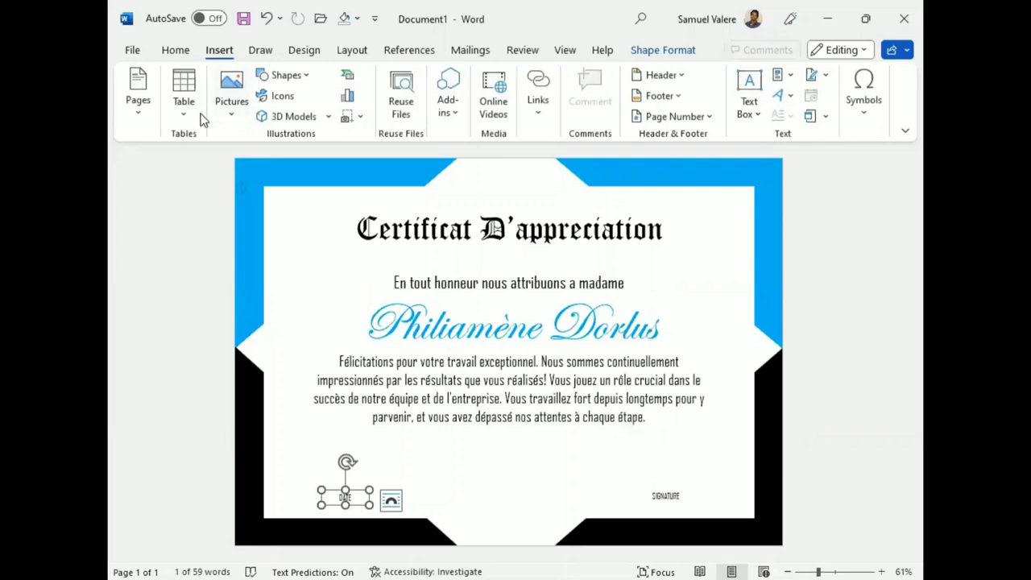
{"action": "left_click", "coordinate": [303, 77]}
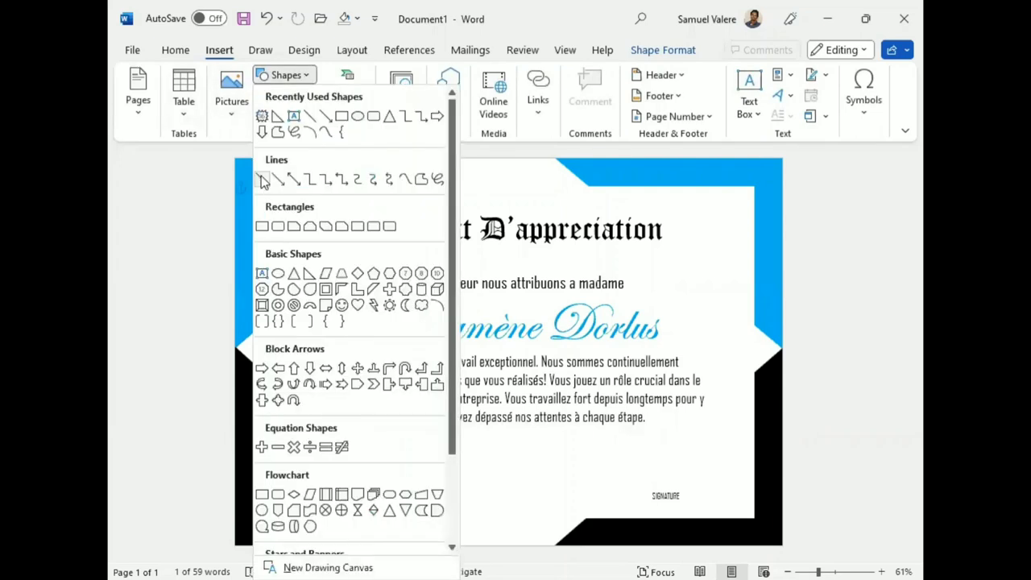
{"action": "left_click", "coordinate": [262, 179]}
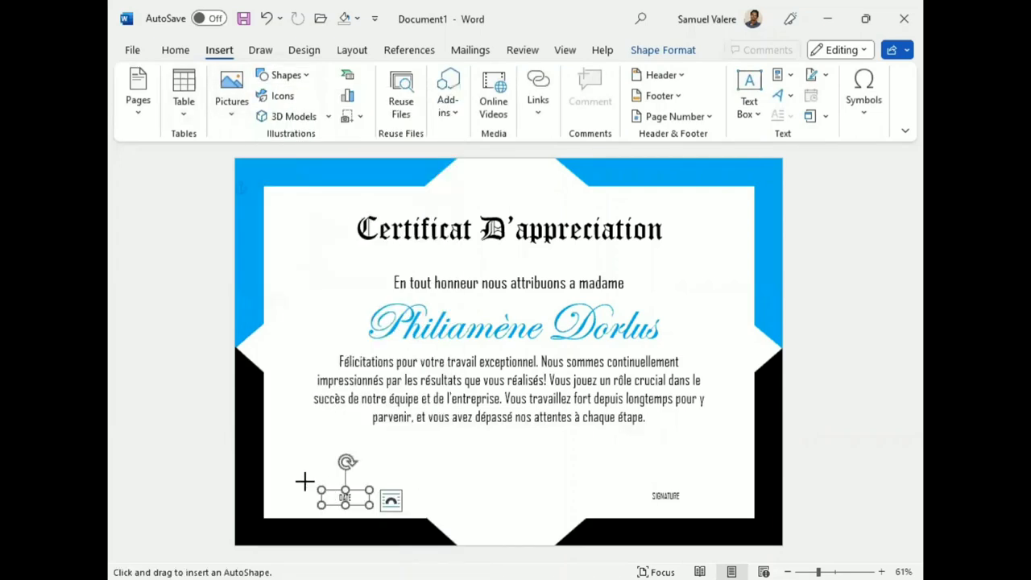
{"action": "left_click_drag", "start_coordinate": [305, 482], "coordinate": [397, 482]}
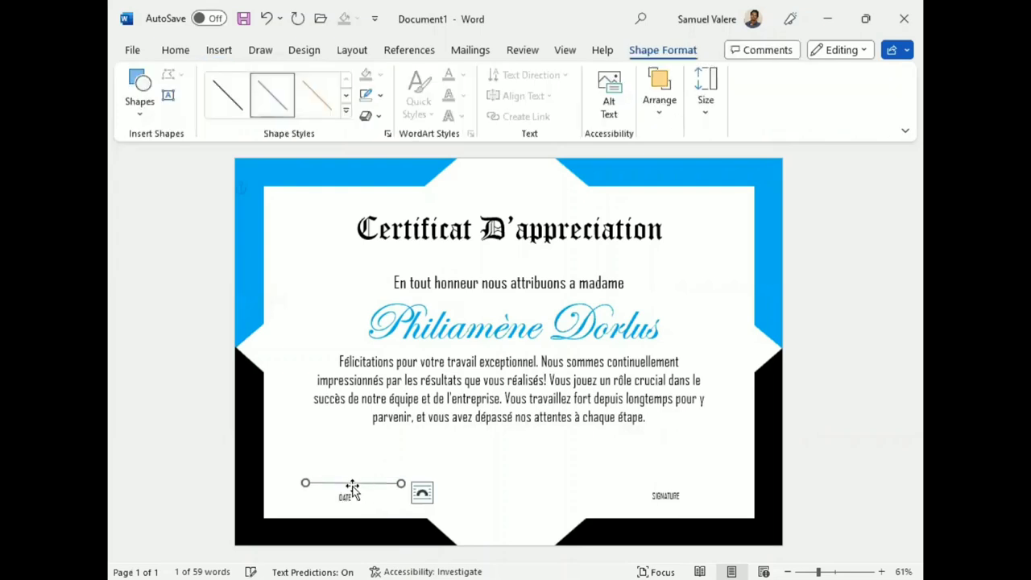
{"action": "left_click_drag", "start_coordinate": [352, 483], "coordinate": [443, 532]}
{"action": "left_click", "coordinate": [462, 521]}
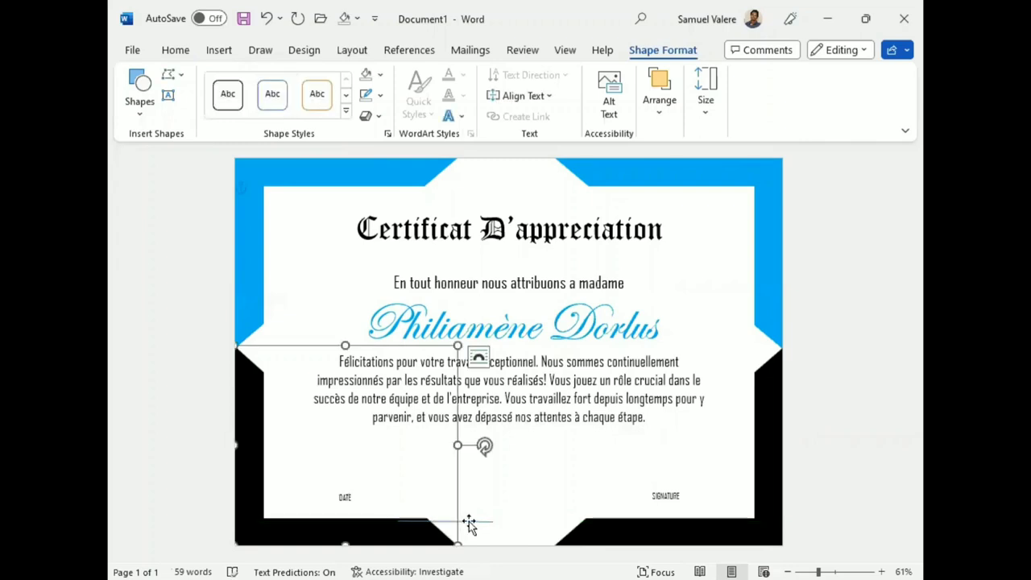
{"action": "left_click", "coordinate": [395, 520]}
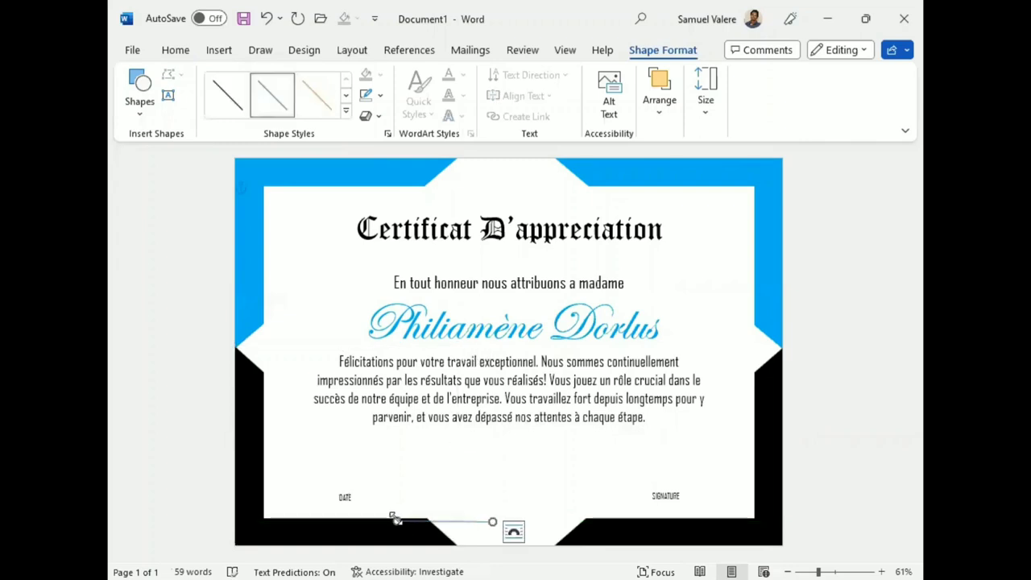
{"action": "left_click_drag", "start_coordinate": [395, 520], "coordinate": [395, 522]}
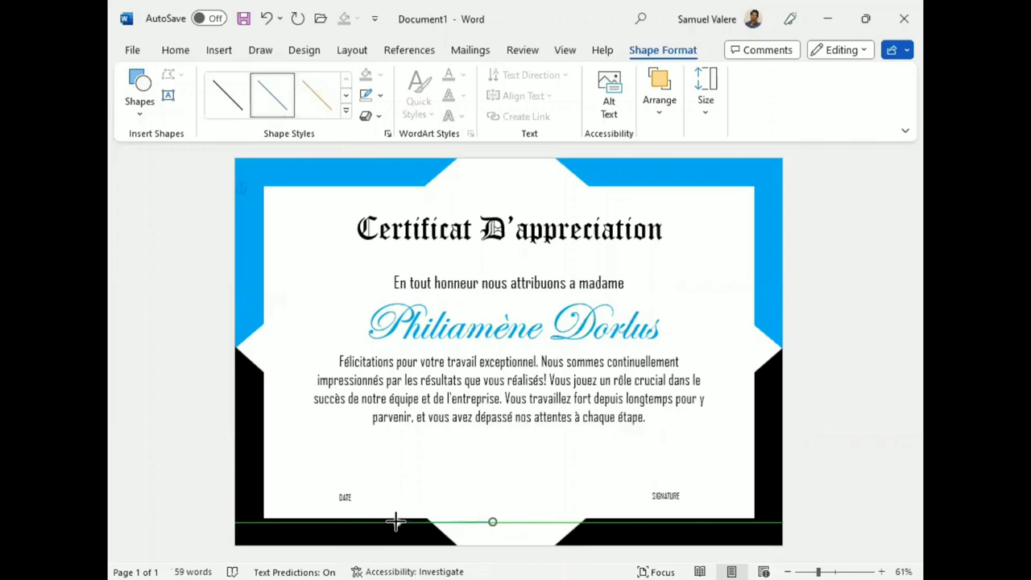
{"action": "left_click_drag", "start_coordinate": [396, 521], "coordinate": [395, 521]}
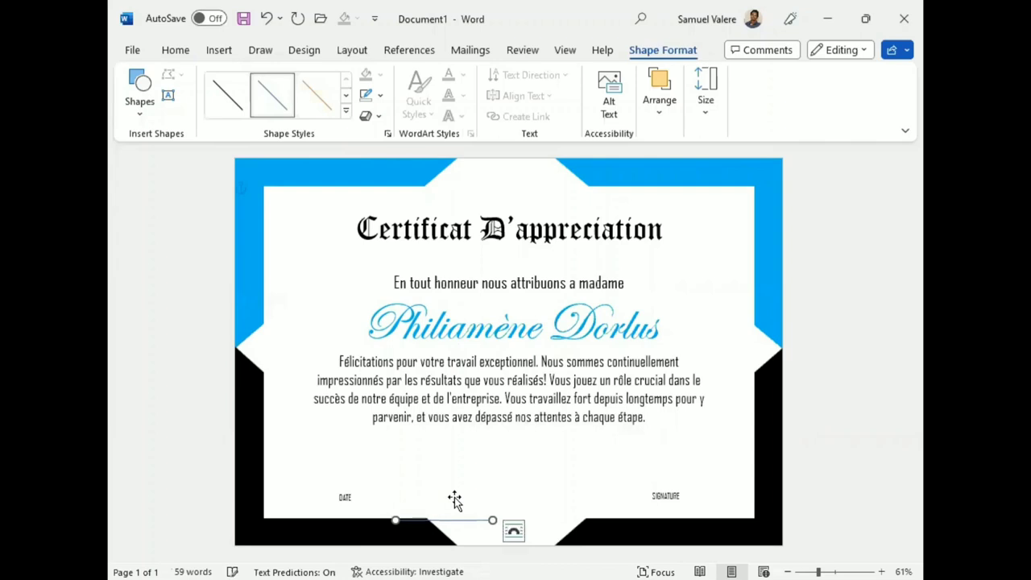
- Nudge the line into alignment over the DATE label and give it a black outline
{"action": "key", "text": "Up"}
{"action": "key", "text": "Up"}
{"action": "key", "text": "Up"}
{"action": "key", "text": "Left"}
{"action": "key", "text": "Left"}
{"action": "key", "text": "Left"}
{"action": "key", "text": "Left"}
{"action": "key", "text": "Left"}
{"action": "key", "text": "Left"}
{"action": "key", "text": "Left"}
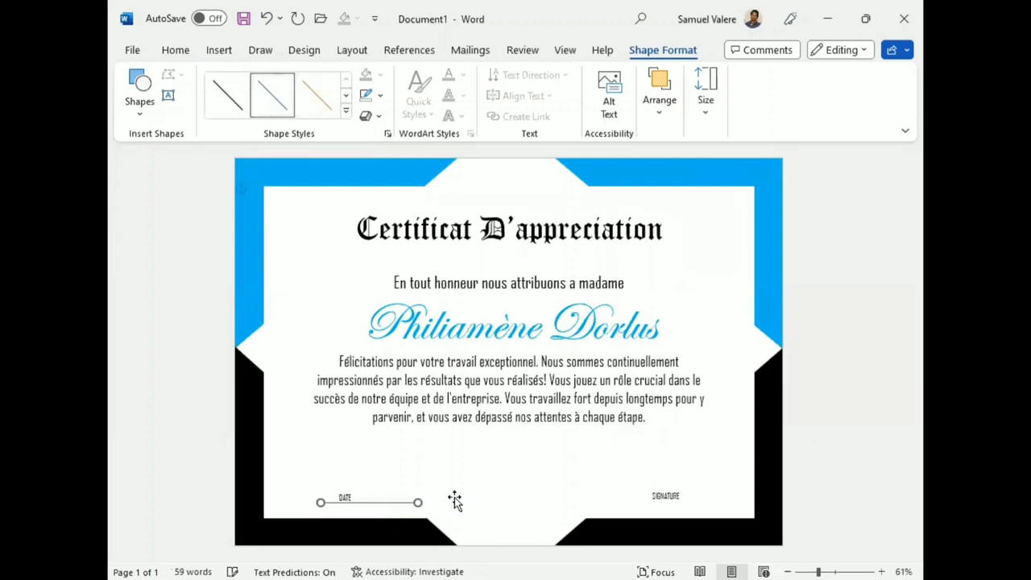
{"action": "key", "text": "ctrl+Up"}
{"action": "key", "text": "ctrl+Up"}
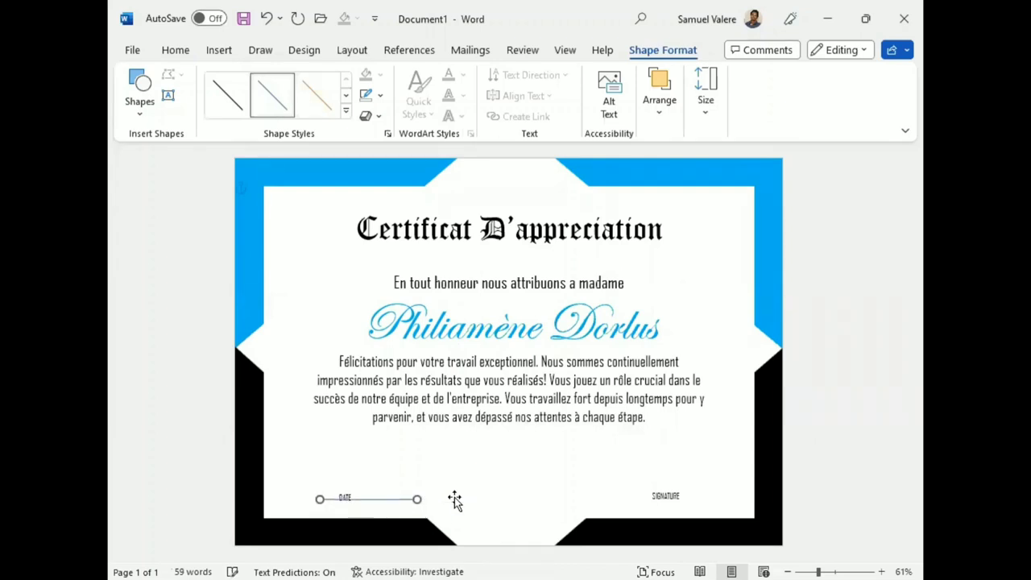
{"action": "key", "text": "ctrl+Up"}
{"action": "key", "text": "ctrl+Left"}
{"action": "key", "text": "ctrl+Left"}
{"action": "key", "text": "ctrl+Left"}
{"action": "key", "text": "ctrl+Left"}
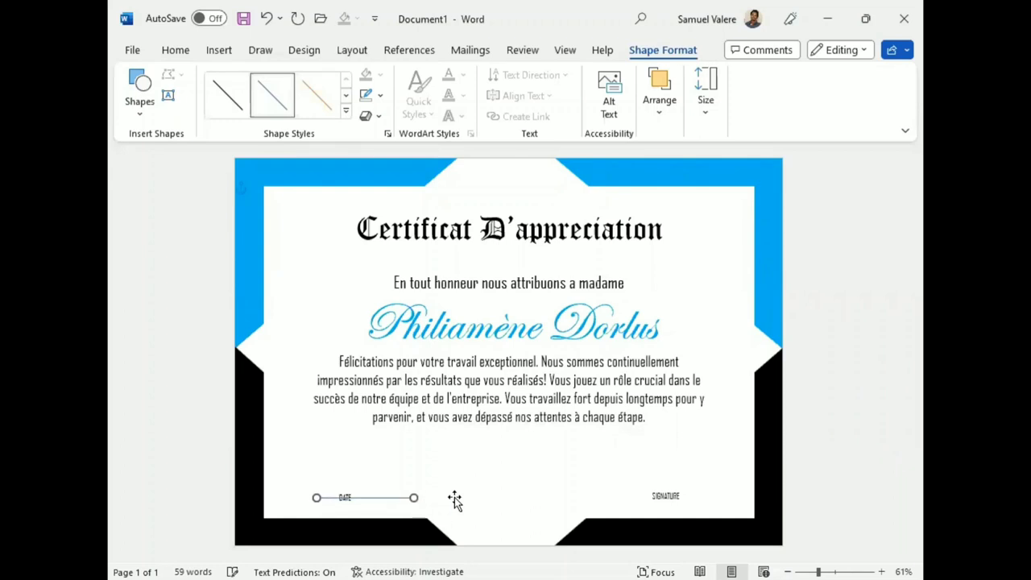
{"action": "key", "text": "ctrl+Left"}
{"action": "key", "text": "ctrl+Left"}
{"action": "key", "text": "Left"}
{"action": "key", "text": "Left"}
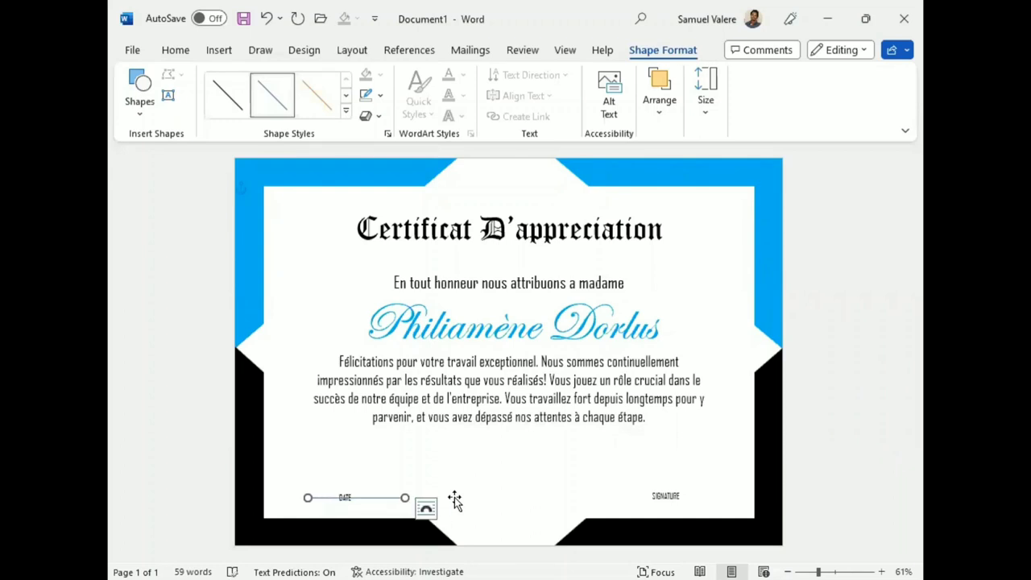
{"action": "key", "text": "ctrl+Left"}
{"action": "key", "text": "ctrl+Left"}
{"action": "key", "text": "ctrl+Left"}
{"action": "key", "text": "ctrl+Left"}
{"action": "key", "text": "ctrl+Left"}
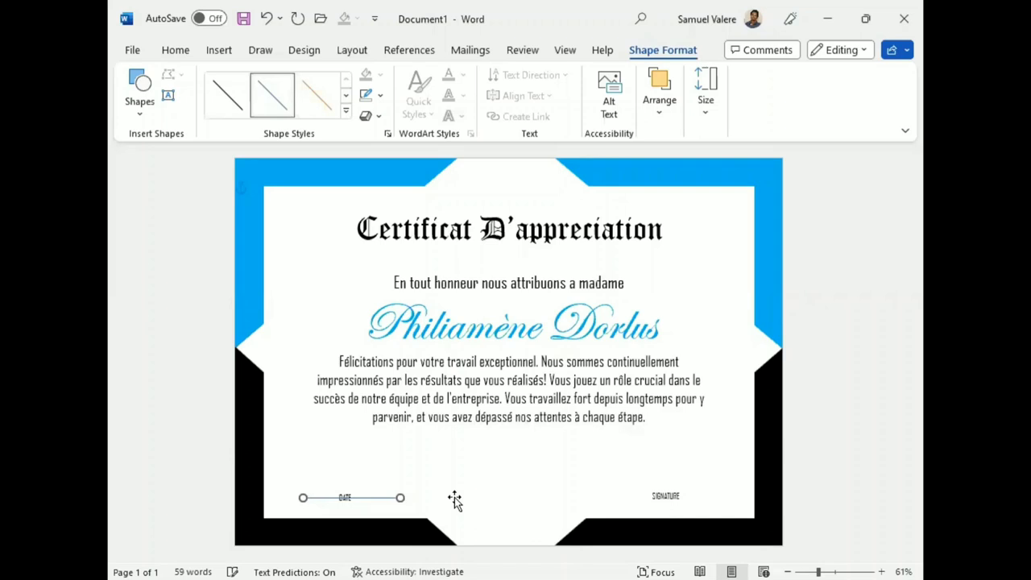
{"action": "key", "text": "ctrl+Left"}
{"action": "key", "text": "ctrl+Left"}
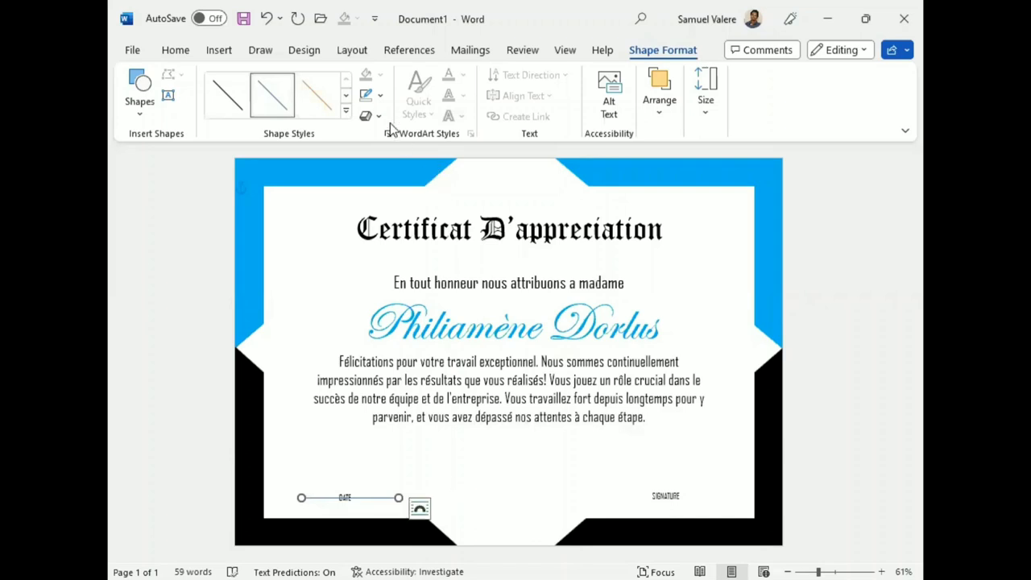
{"action": "left_click", "coordinate": [380, 95]}
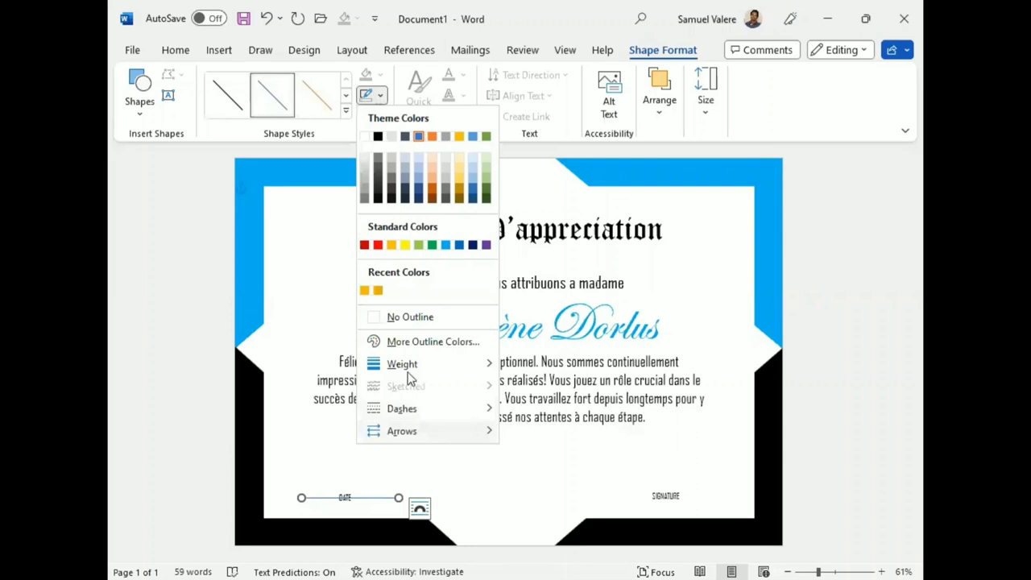
{"action": "mouse_move", "coordinate": [407, 367]}
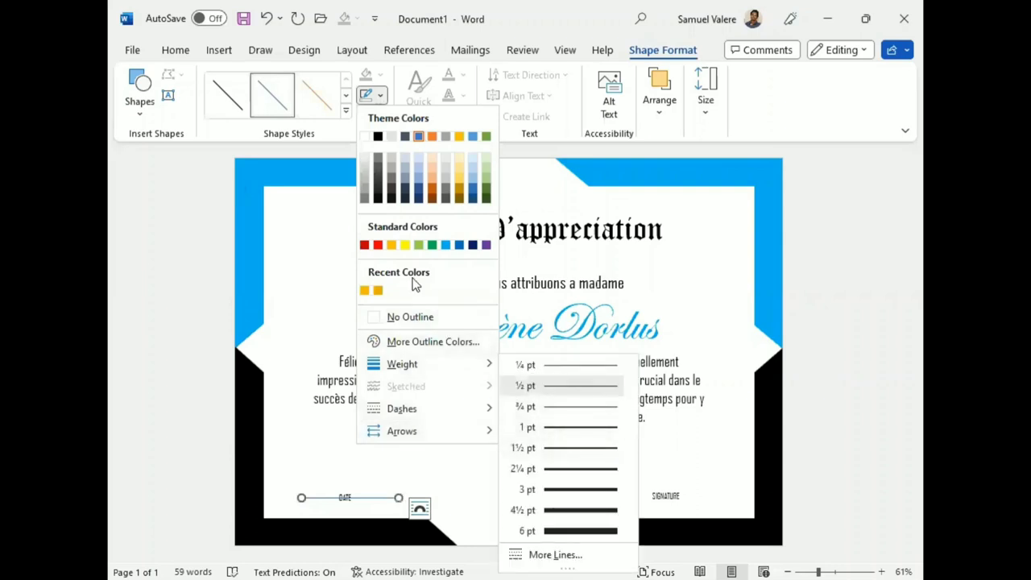
{"action": "left_click", "coordinate": [377, 137]}
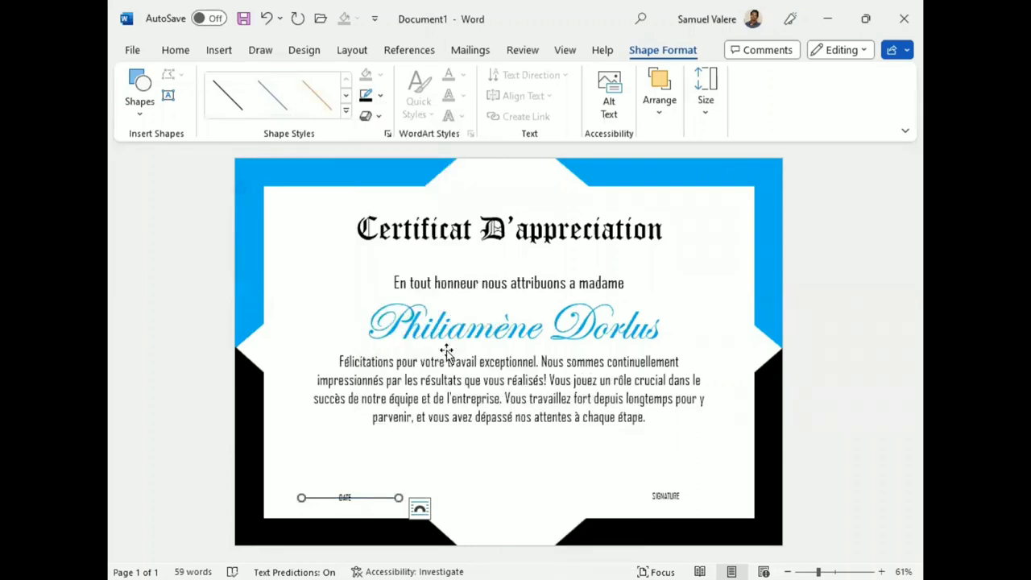
- Duplicate the black line and position the copy over the SIGNATURE label
{"action": "key", "text": "Right"}
{"action": "key", "text": "Down"}
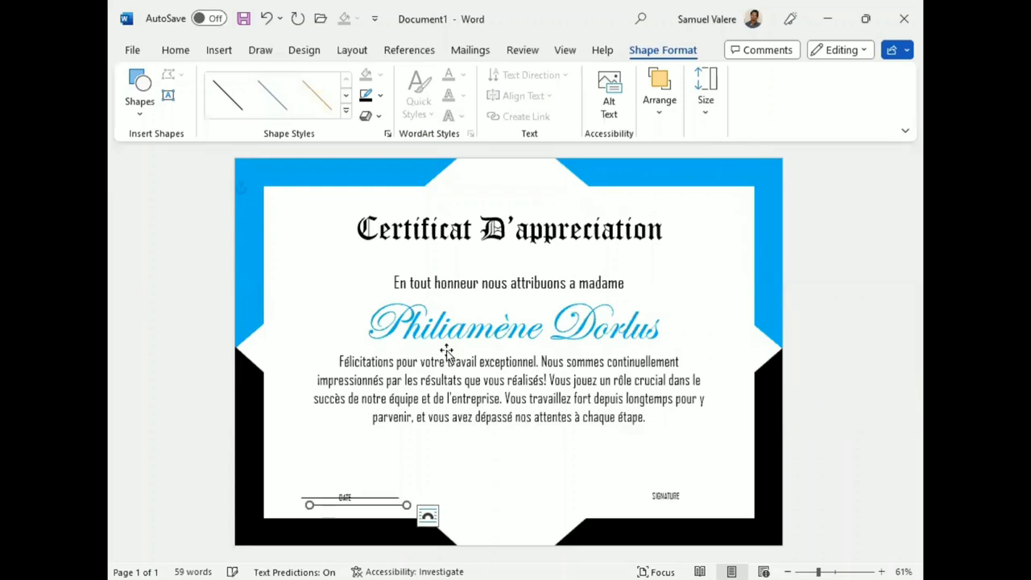
{"action": "key", "text": "ctrl+Up"}
{"action": "key", "text": "ctrl+Up"}
{"action": "key", "text": "ctrl+Up"}
{"action": "key", "text": "ctrl+Up"}
{"action": "key", "text": "ctrl+Up"}
{"action": "key", "text": "ctrl+Up"}
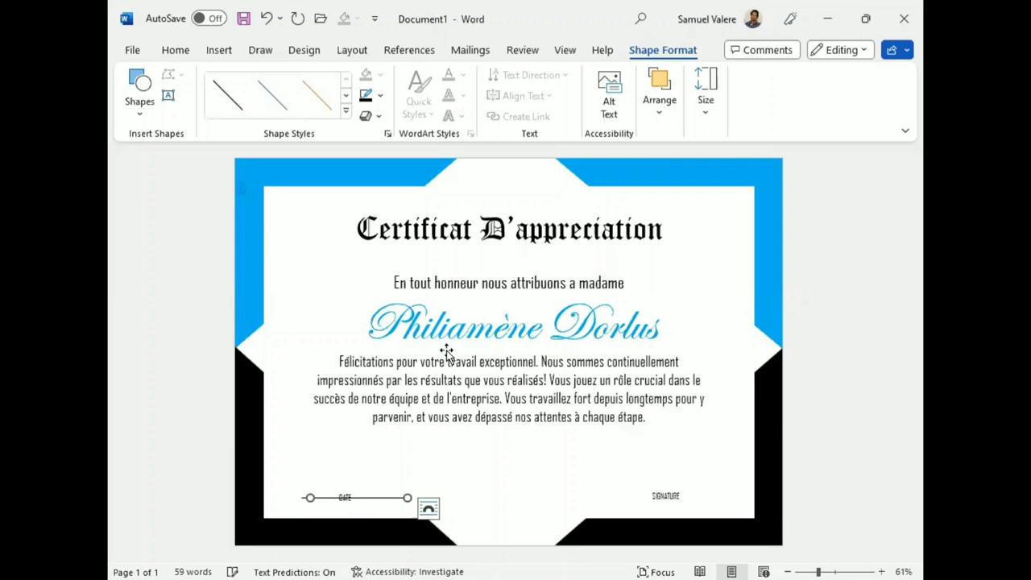
{"action": "key", "text": "Right"}
{"action": "key", "text": "Right"}
{"action": "key", "text": "Right"}
{"action": "key", "text": "Right"}
{"action": "key", "text": "Right"}
{"action": "key", "text": "Right"}
{"action": "key", "text": "Right"}
{"action": "key", "text": "Right"}
{"action": "key", "text": "Right"}
{"action": "key", "text": "Right"}
{"action": "key", "text": "Right"}
{"action": "key", "text": "Right"}
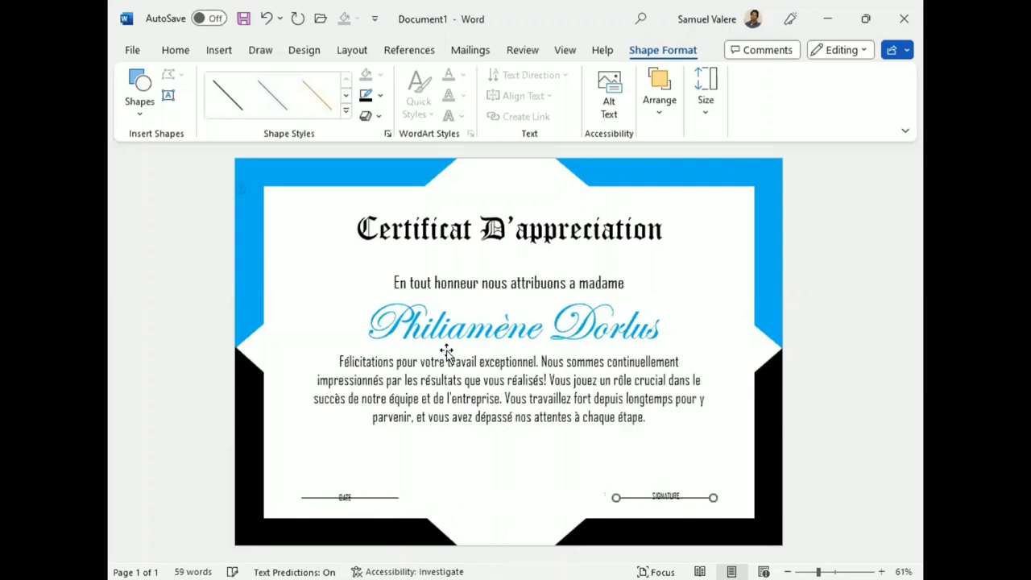
{"action": "key", "text": "ctrl+Right"}
{"action": "key", "text": "ctrl+Right"}
{"action": "key", "text": "ctrl+Right"}
{"action": "key", "text": "ctrl+Right"}
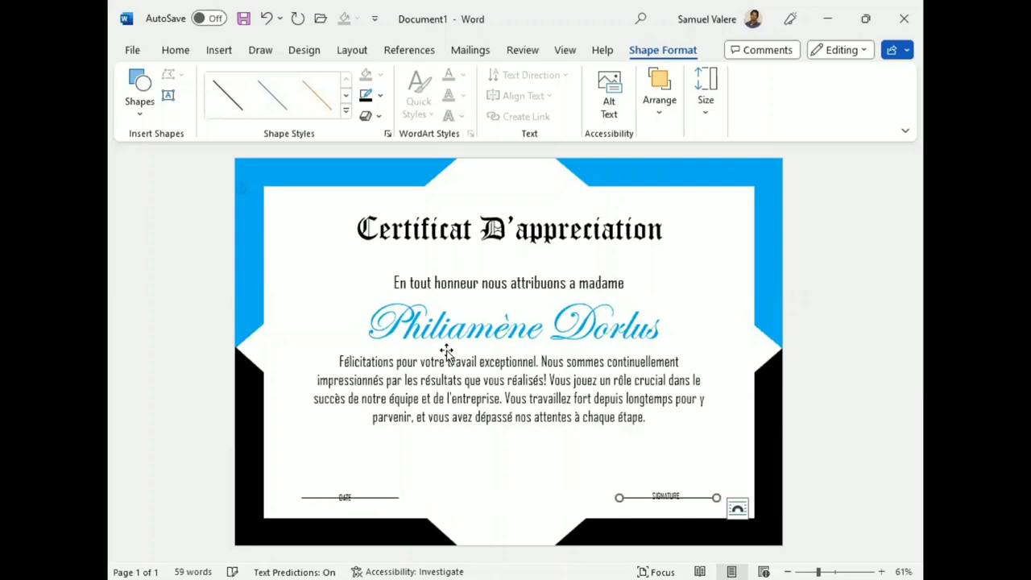
{"action": "key", "text": "ctrl+Left"}
{"action": "key", "text": "ctrl+Left"}
- Move the SIGNATURE and DATE labels down so each sits just beneath its line
{"action": "left_click", "coordinate": [667, 492]}
{"action": "key", "text": "ctrl+Down"}
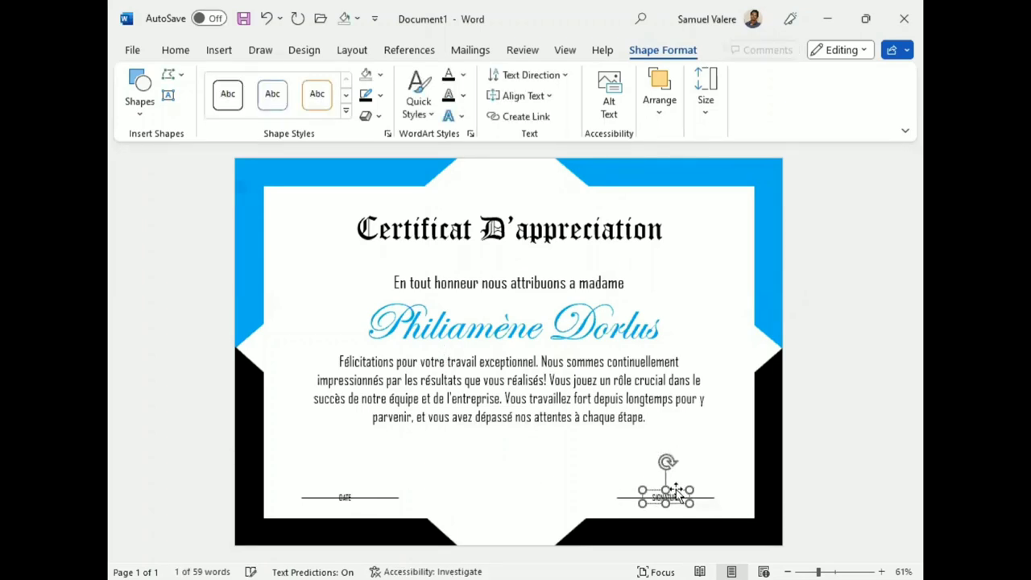
{"action": "key", "text": "ctrl+Down"}
{"action": "key", "text": "ctrl+Down"}
{"action": "key", "text": "ctrl+Down"}
{"action": "key", "text": "ctrl+Down"}
{"action": "key", "text": "ctrl+Down"}
{"action": "key", "text": "ctrl+Down"}
{"action": "key", "text": "ctrl+Down"}
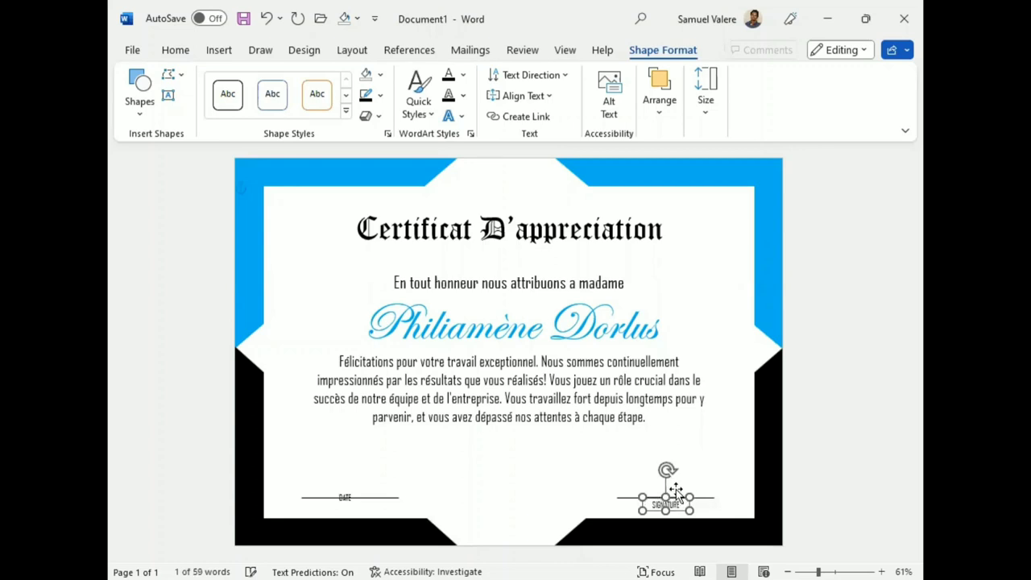
{"action": "key", "text": "ctrl+Down"}
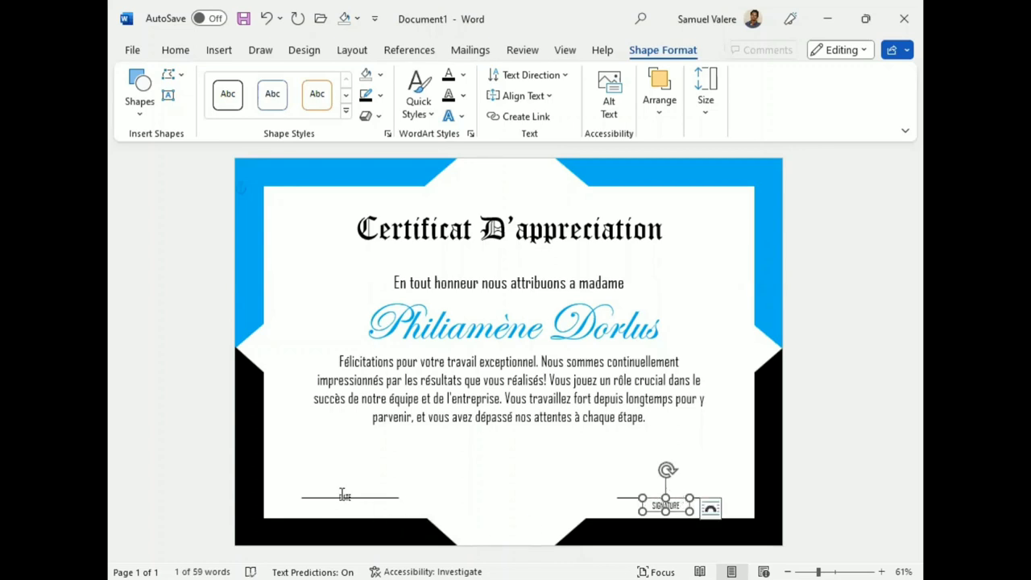
{"action": "left_click", "coordinate": [343, 495]}
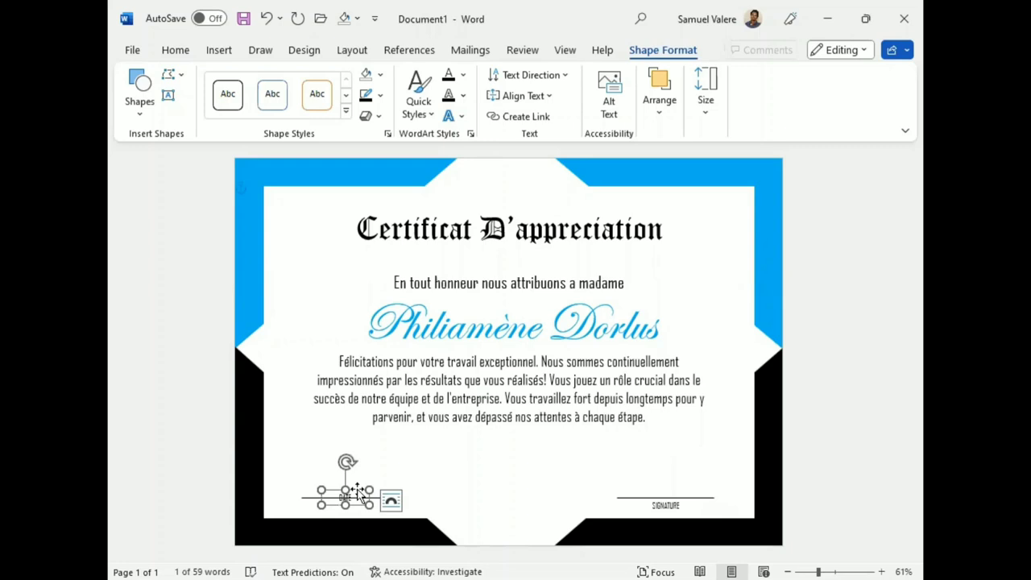
{"action": "key", "text": "ctrl+Down"}
{"action": "key", "text": "ctrl+Down"}
{"action": "key", "text": "ctrl+Down"}
{"action": "key", "text": "ctrl+Down"}
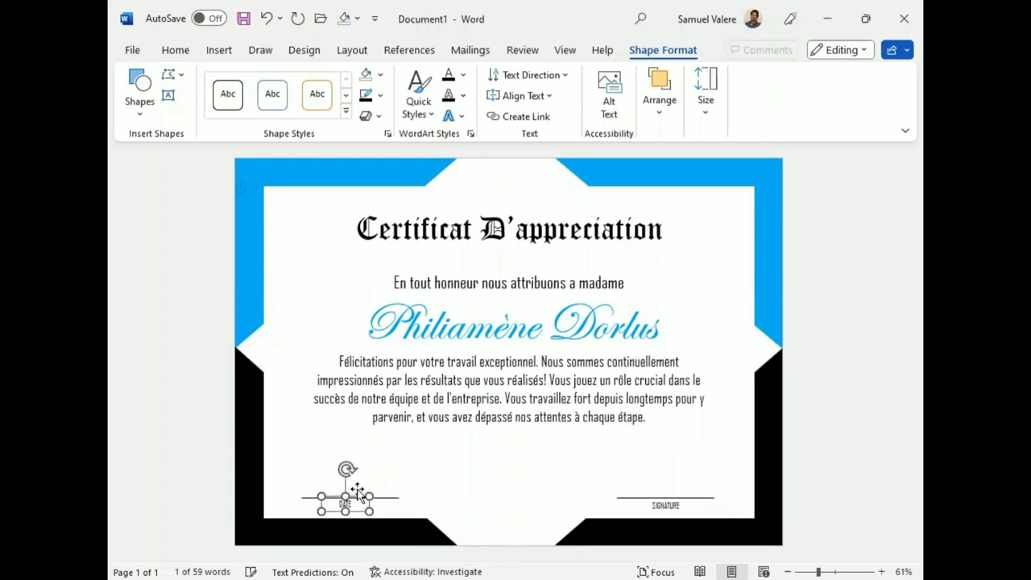
{"action": "key", "text": "ctrl+Down"}
{"action": "key", "text": "ctrl+Down"}
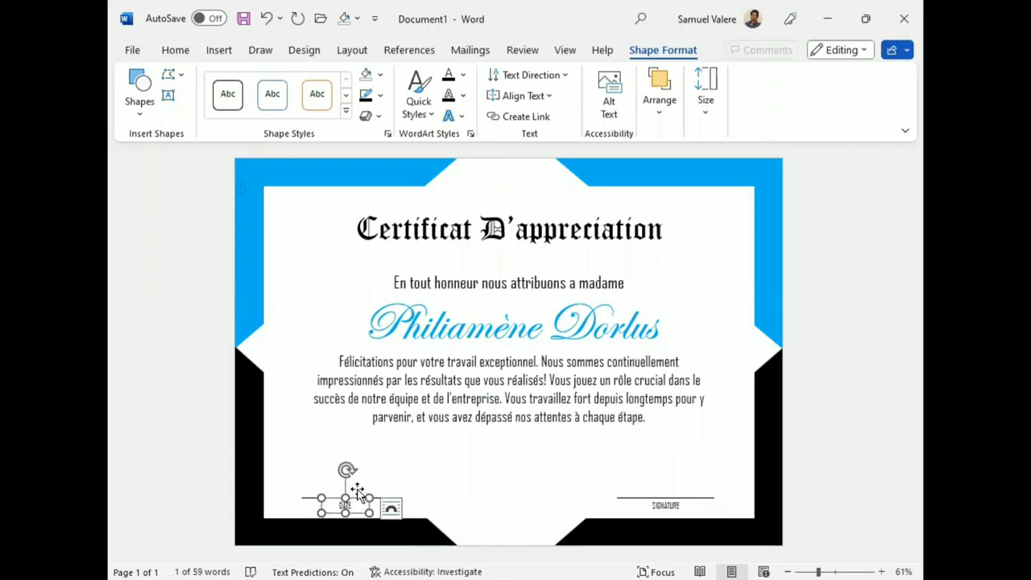
- Draw a seal shape at the certificate's top right, beside the title
{"action": "left_click", "coordinate": [493, 489]}
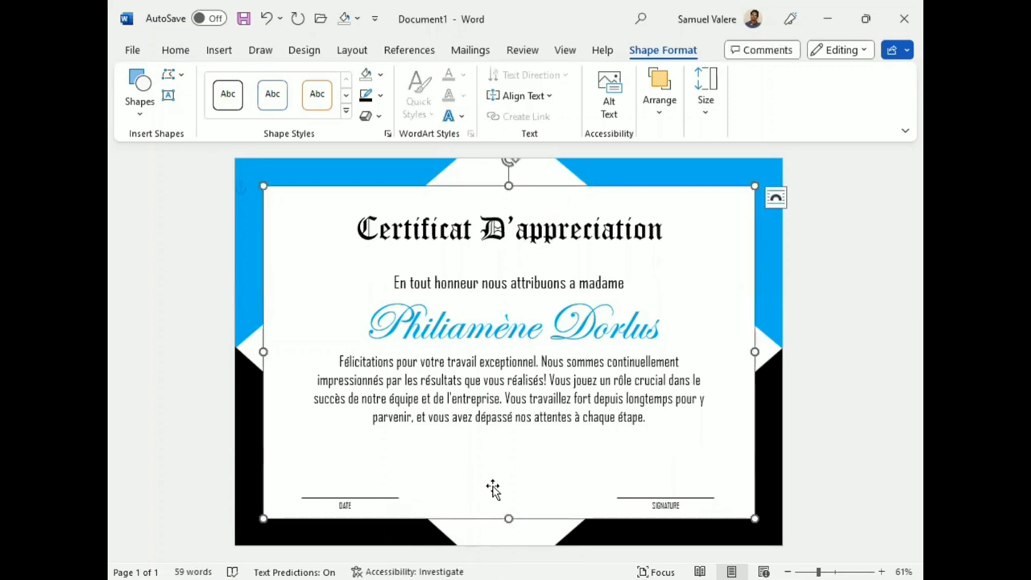
{"action": "left_click", "coordinate": [140, 93]}
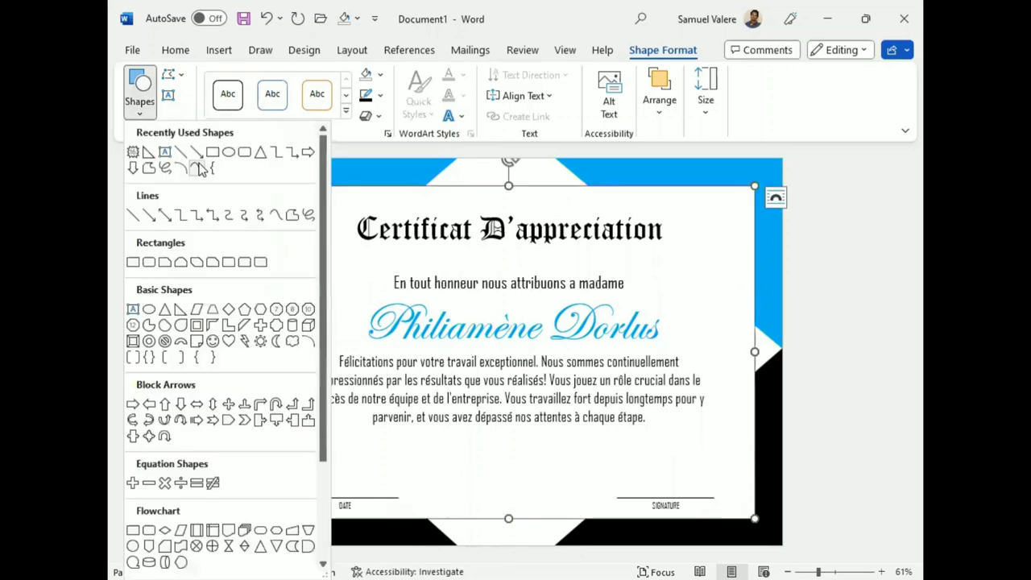
{"action": "left_click", "coordinate": [134, 153]}
{"action": "left_click_drag", "start_coordinate": [685, 204], "coordinate": [752, 297]}
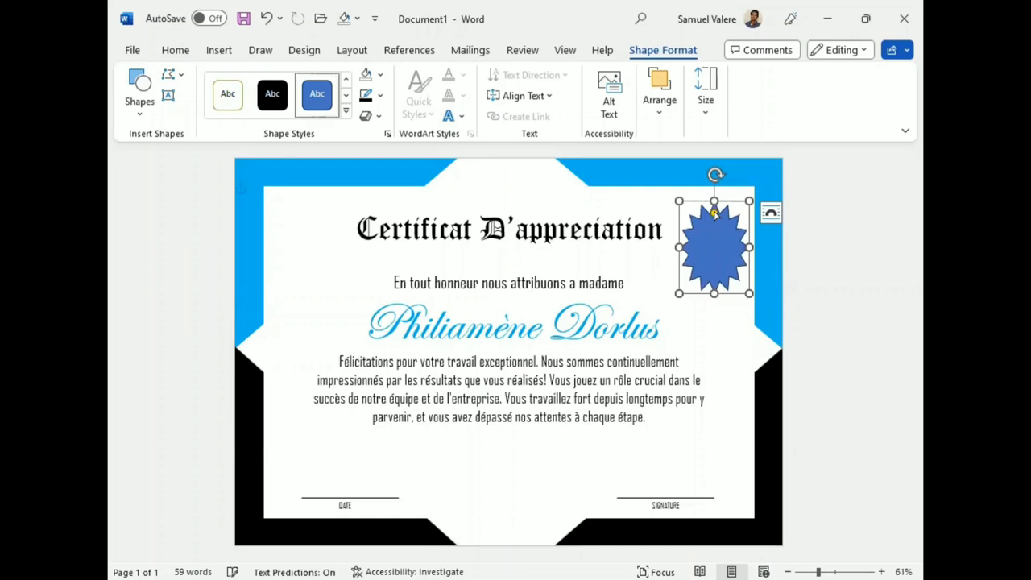
- Make the seal's points shallower and widen it slightly to the left
{"action": "left_click_drag", "start_coordinate": [711, 213], "coordinate": [713, 213]}
{"action": "left_click_drag", "start_coordinate": [679, 247], "coordinate": [673, 246]}
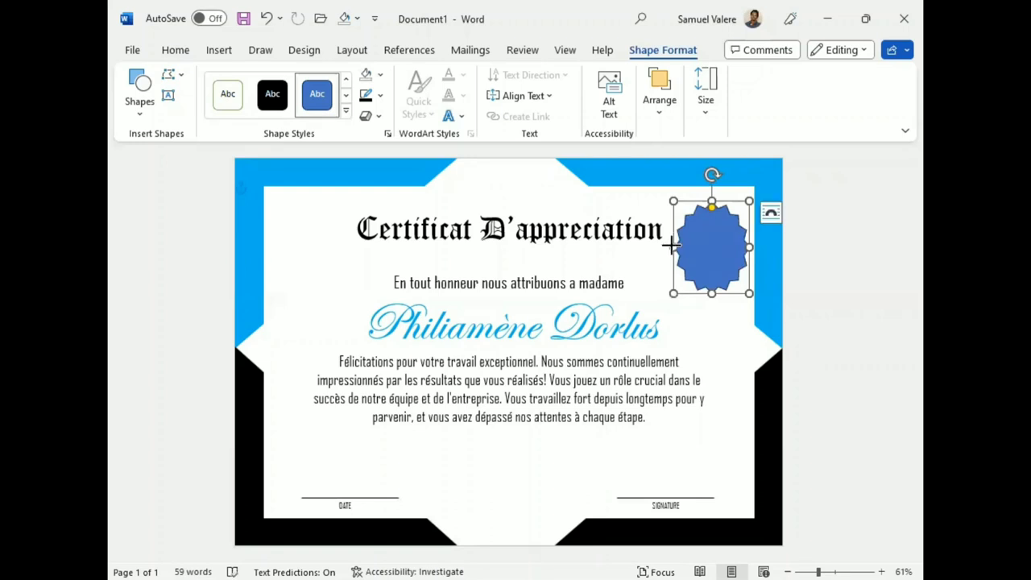
{"action": "left_click_drag", "start_coordinate": [673, 245], "coordinate": [671, 245]}
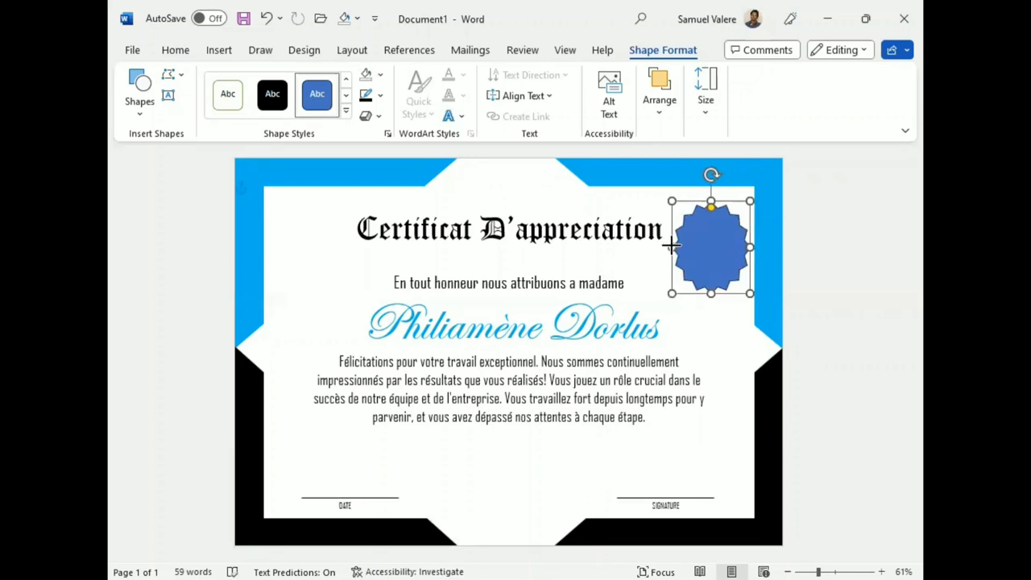
- Remove the seal's outline and give it a dark blue radial gradient fill
{"action": "left_click", "coordinate": [380, 95]}
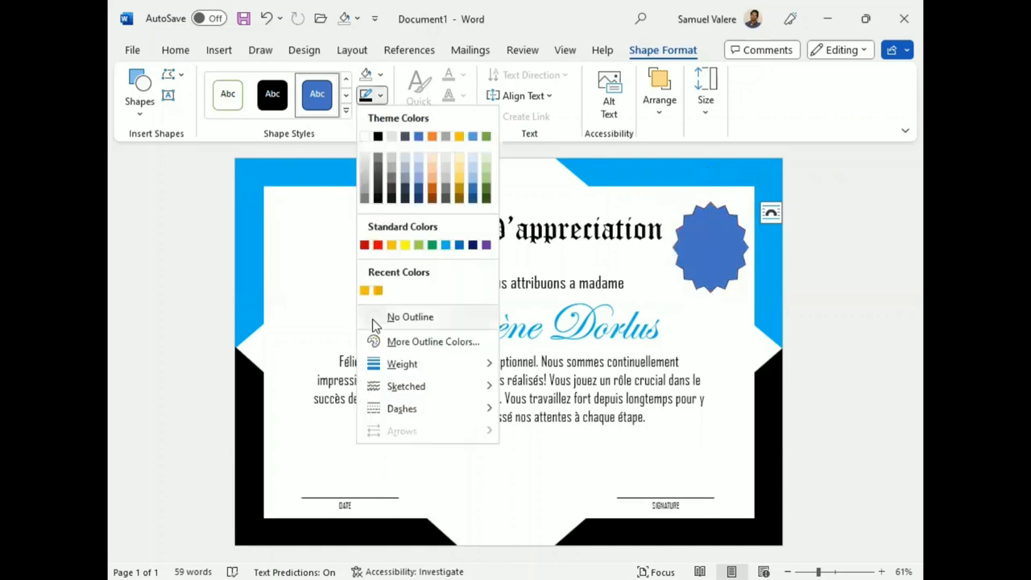
{"action": "left_click", "coordinate": [372, 317]}
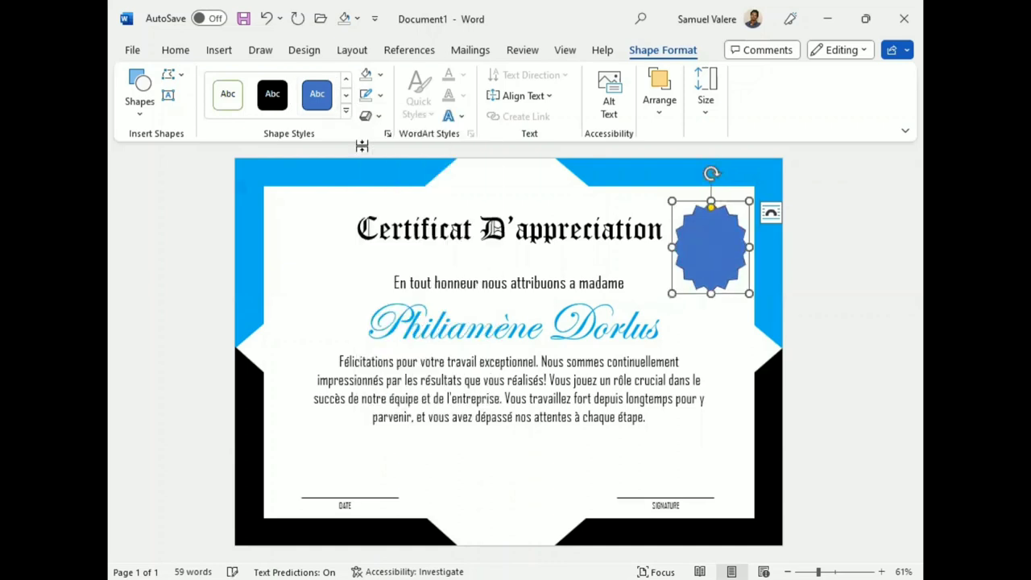
{"action": "left_click", "coordinate": [380, 74]}
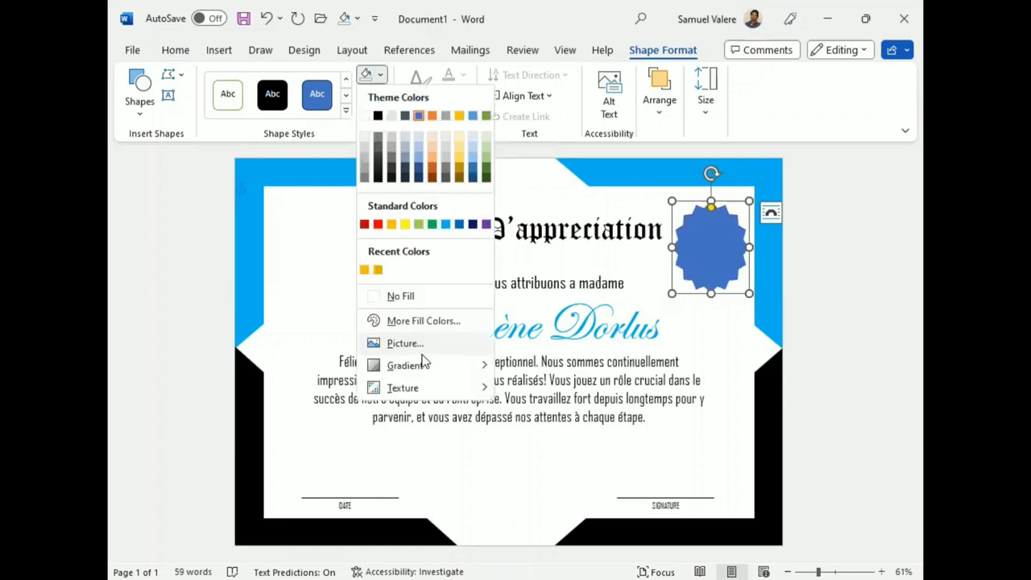
{"action": "mouse_move", "coordinate": [433, 374]}
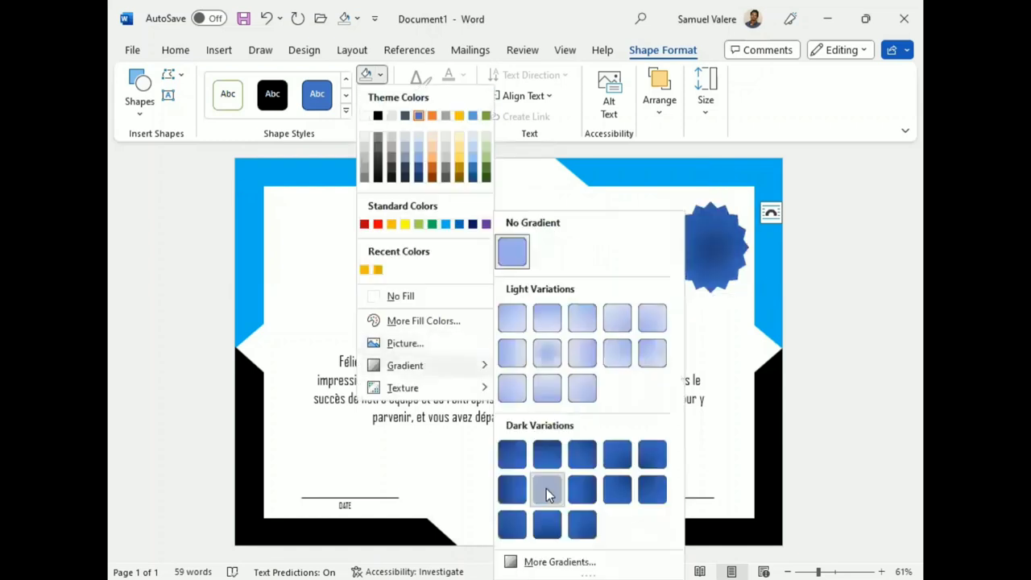
{"action": "left_click", "coordinate": [547, 488]}
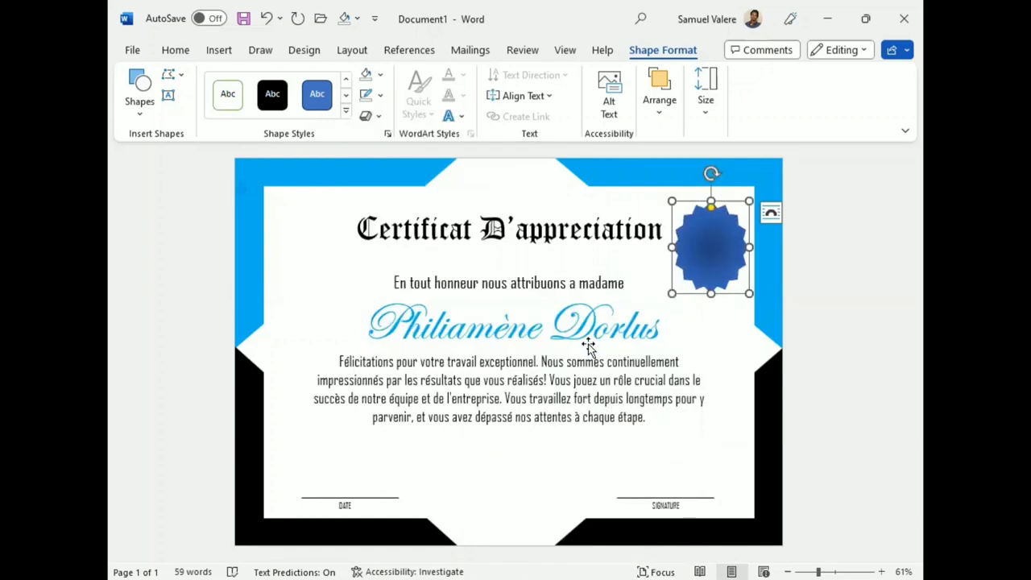
{"action": "left_click", "coordinate": [380, 75]}
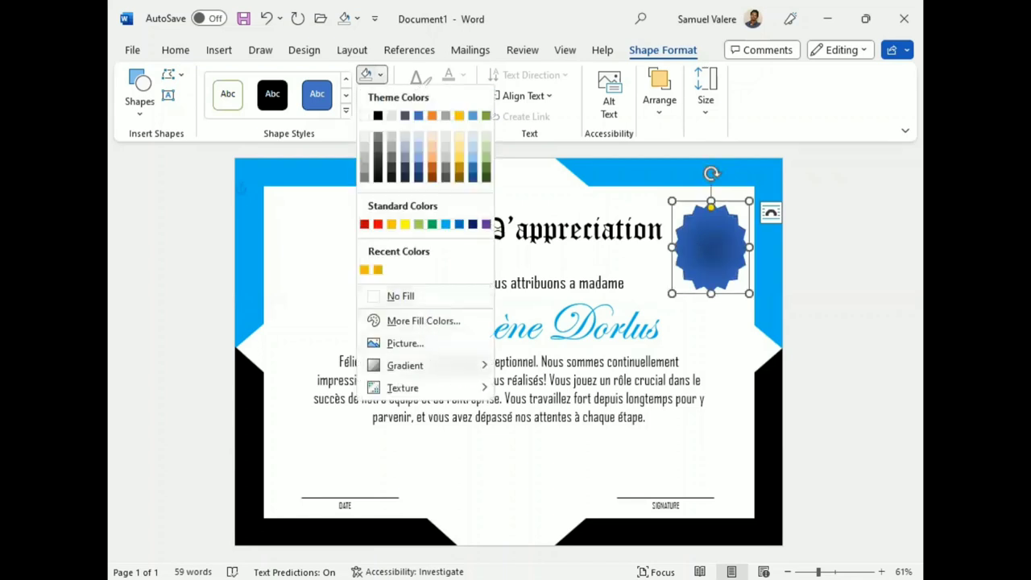
- In the full gradient settings, make all three gradient stops the recent gold colour
{"action": "mouse_move", "coordinate": [459, 371]}
{"action": "left_click", "coordinate": [560, 561]}
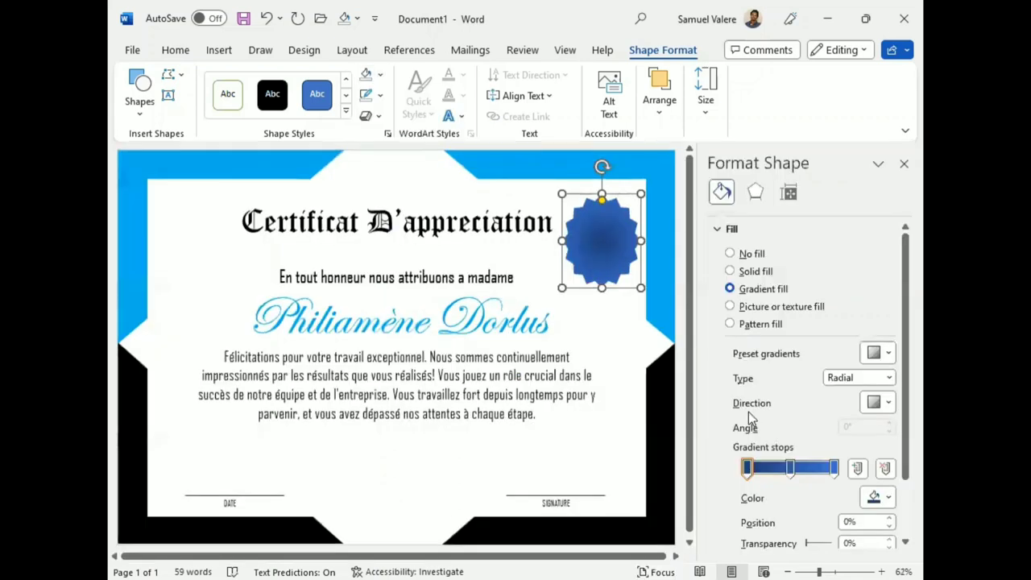
{"action": "left_click", "coordinate": [888, 498]}
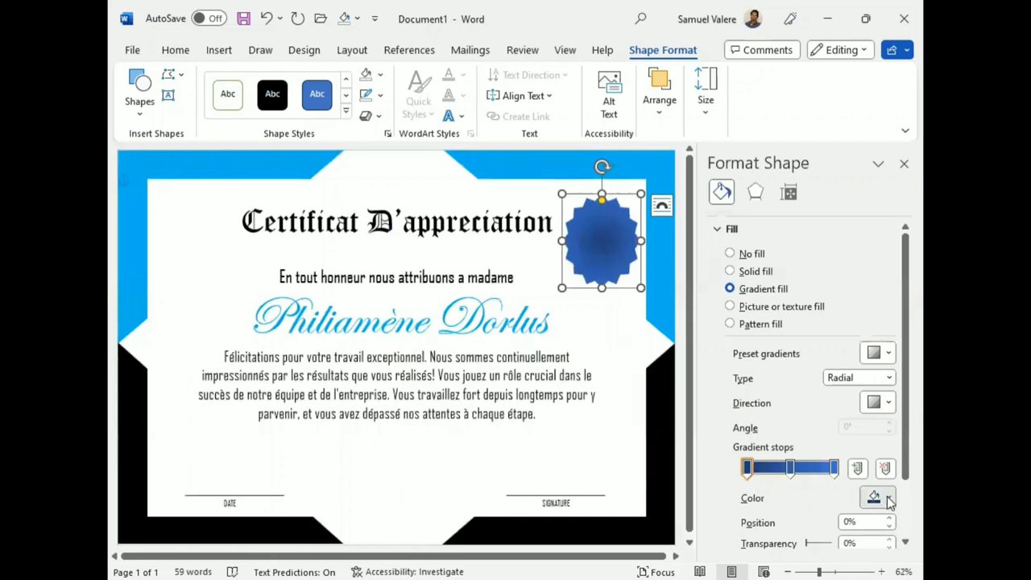
{"action": "left_click", "coordinate": [807, 455]}
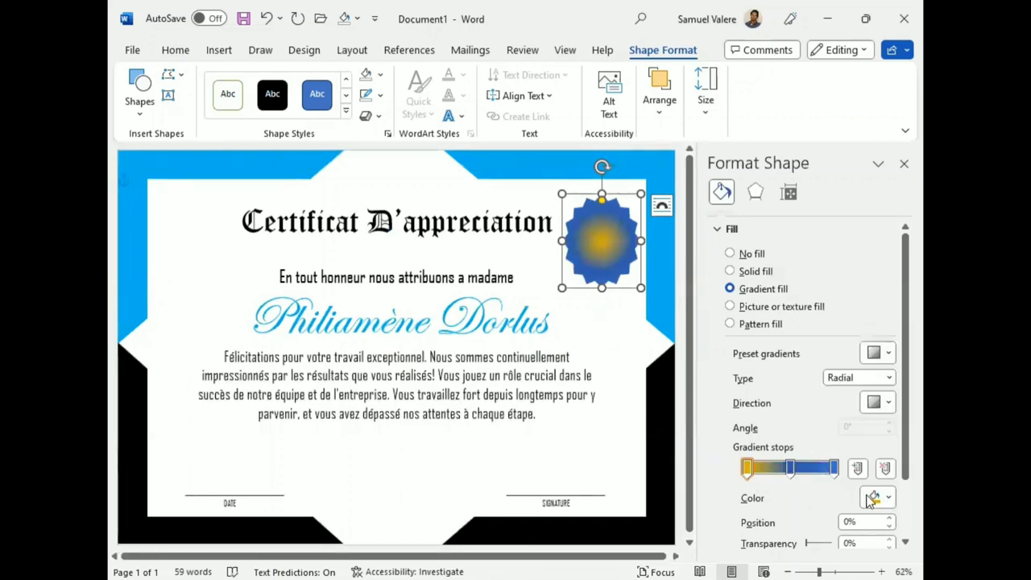
{"action": "left_click", "coordinate": [790, 467]}
{"action": "left_click", "coordinate": [889, 499]}
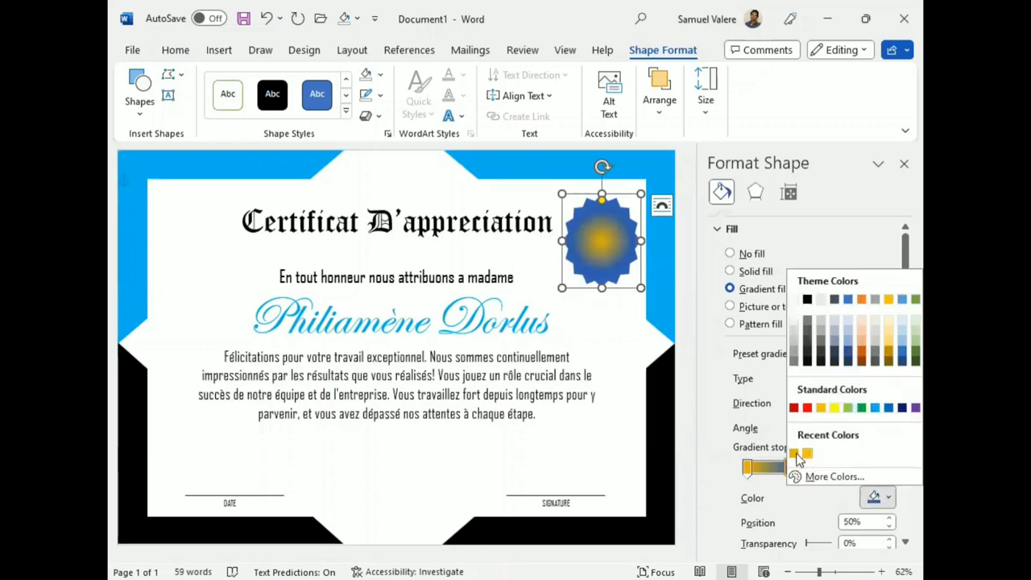
{"action": "left_click", "coordinate": [794, 453]}
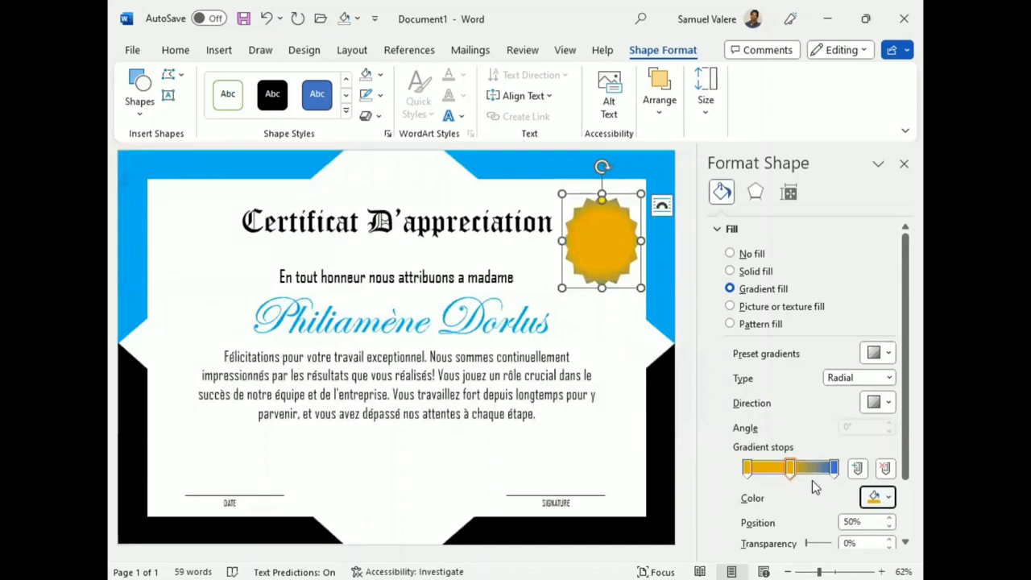
{"action": "left_click", "coordinate": [834, 467]}
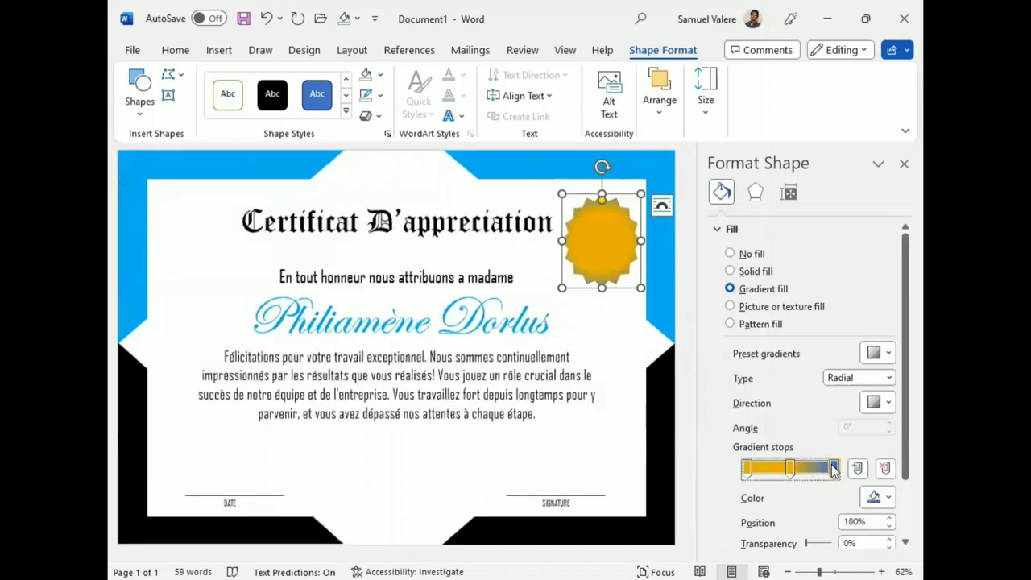
{"action": "left_click", "coordinate": [887, 497]}
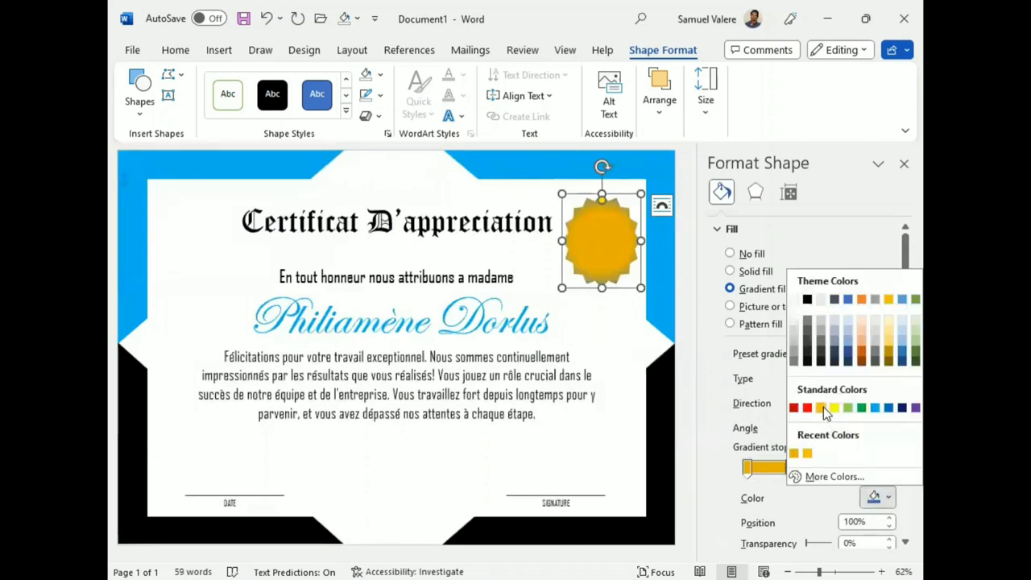
{"action": "left_click", "coordinate": [806, 453]}
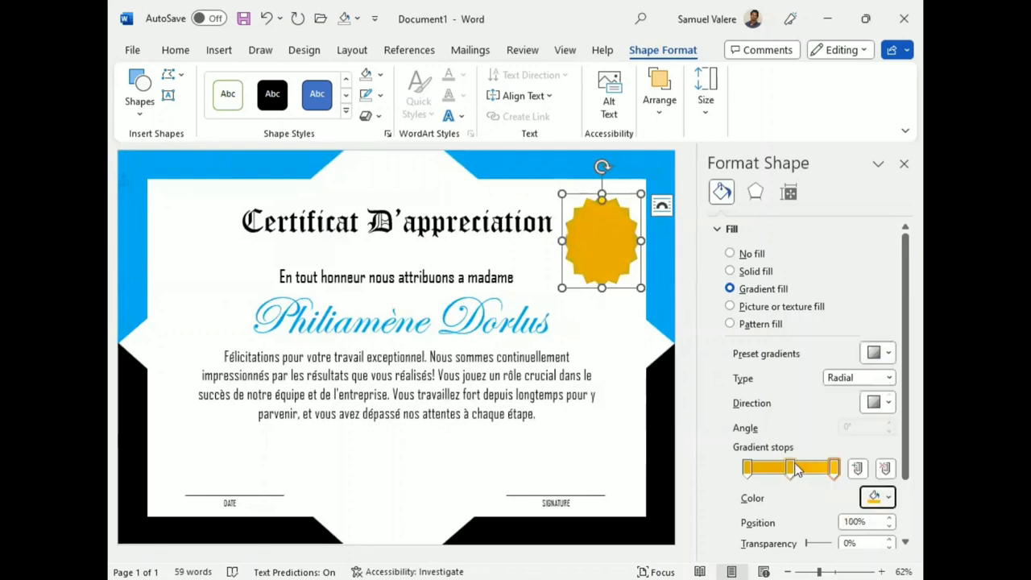
- Adjust the first and middle gold stops' brightness to darken the seal's centre
{"action": "left_click", "coordinate": [747, 468]}
{"action": "scroll", "coordinate": [797, 463], "scroll_direction": "down", "scroll_amount": 1}
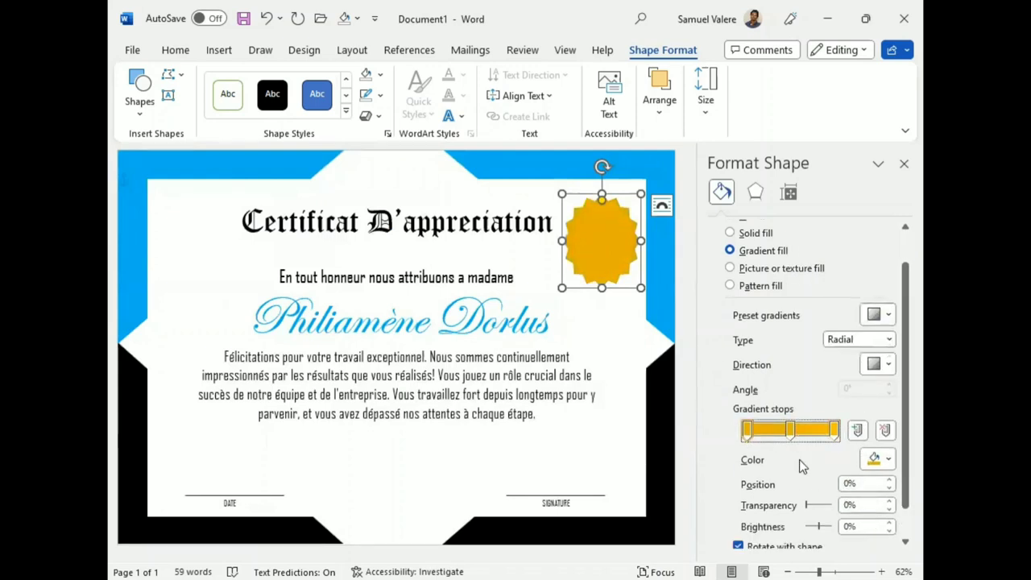
{"action": "scroll", "coordinate": [801, 465], "scroll_direction": "down", "scroll_amount": 1}
{"action": "triple_click", "coordinate": [888, 495]}
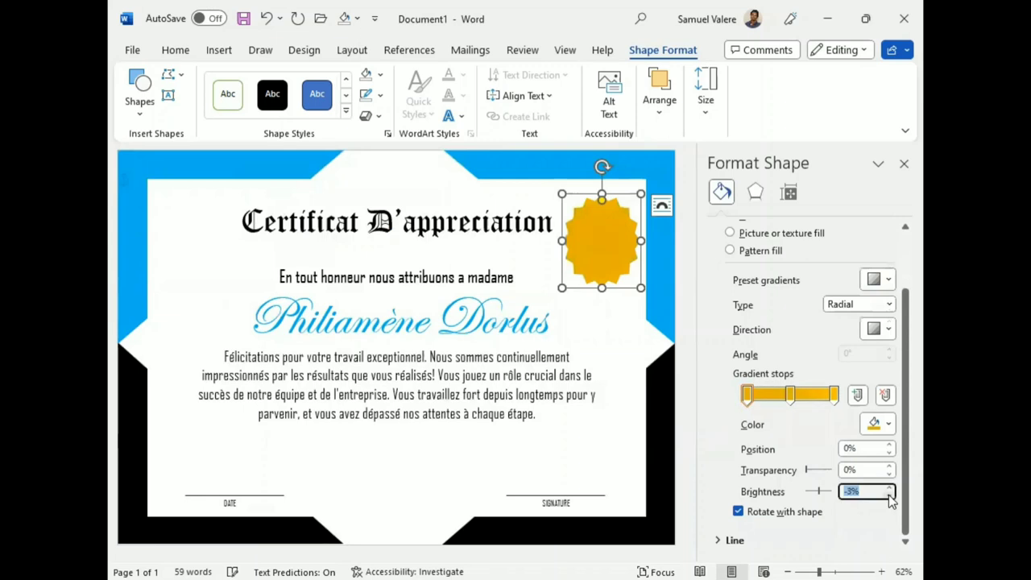
{"action": "double_click", "coordinate": [889, 495]}
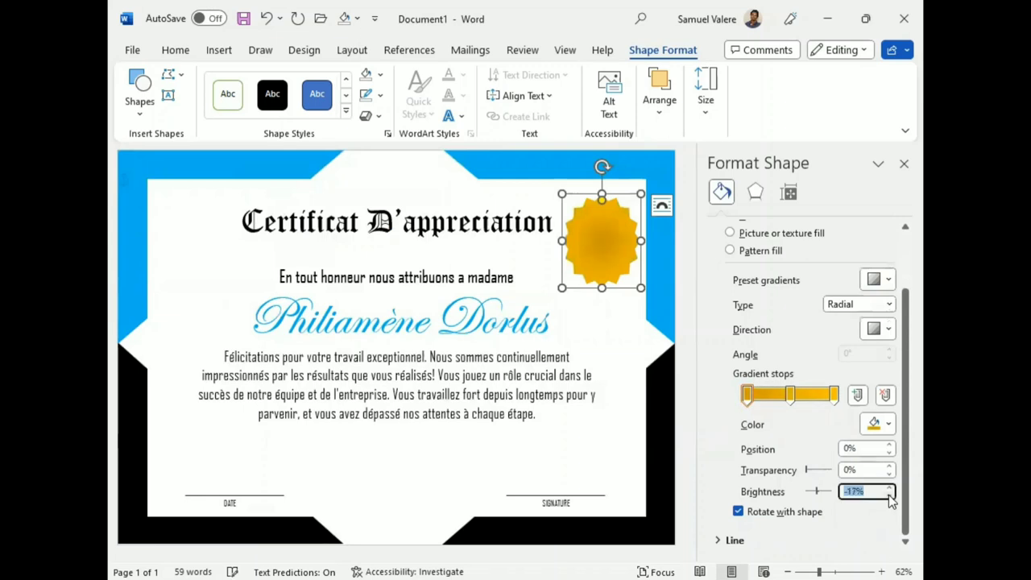
{"action": "left_click", "coordinate": [889, 495]}
{"action": "left_click", "coordinate": [889, 495]}
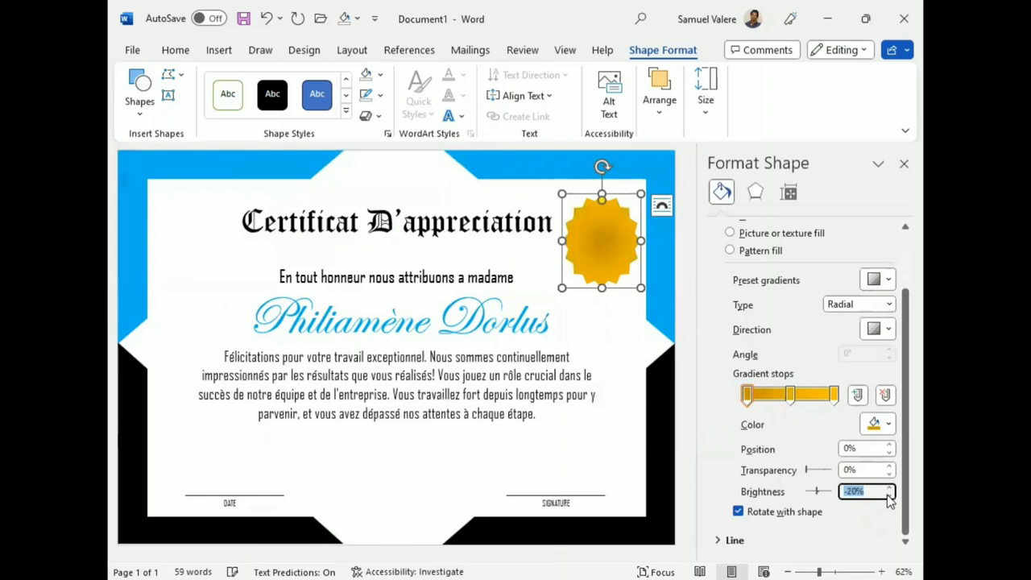
{"action": "left_click", "coordinate": [789, 394]}
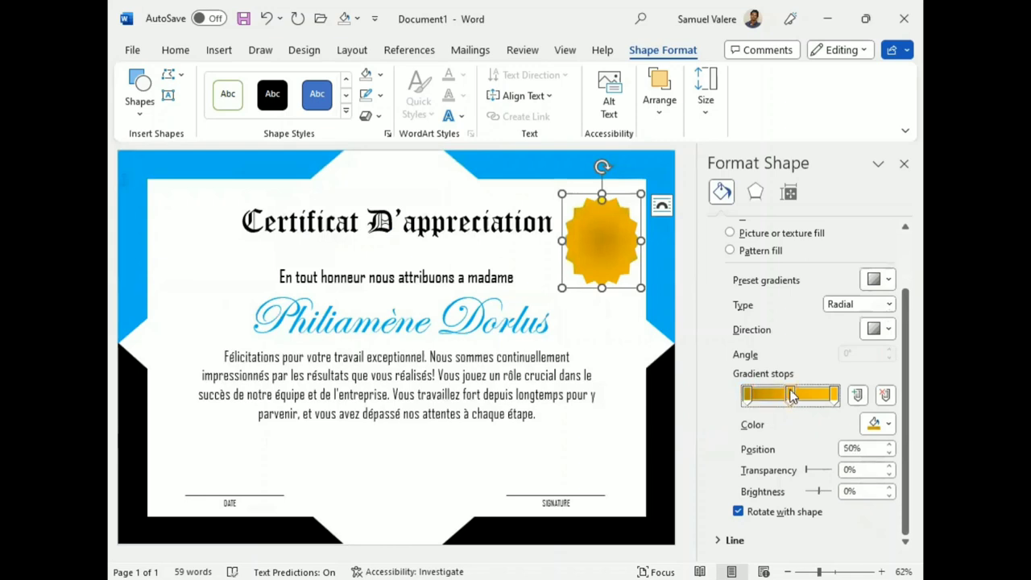
{"action": "left_click", "coordinate": [889, 487]}
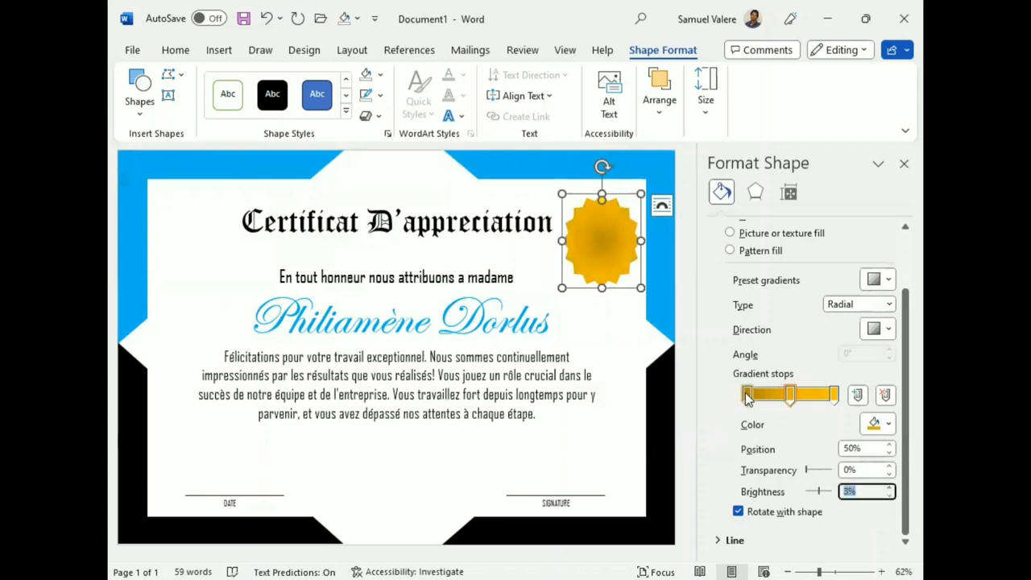
{"action": "left_click", "coordinate": [746, 394]}
{"action": "left_click", "coordinate": [890, 488]}
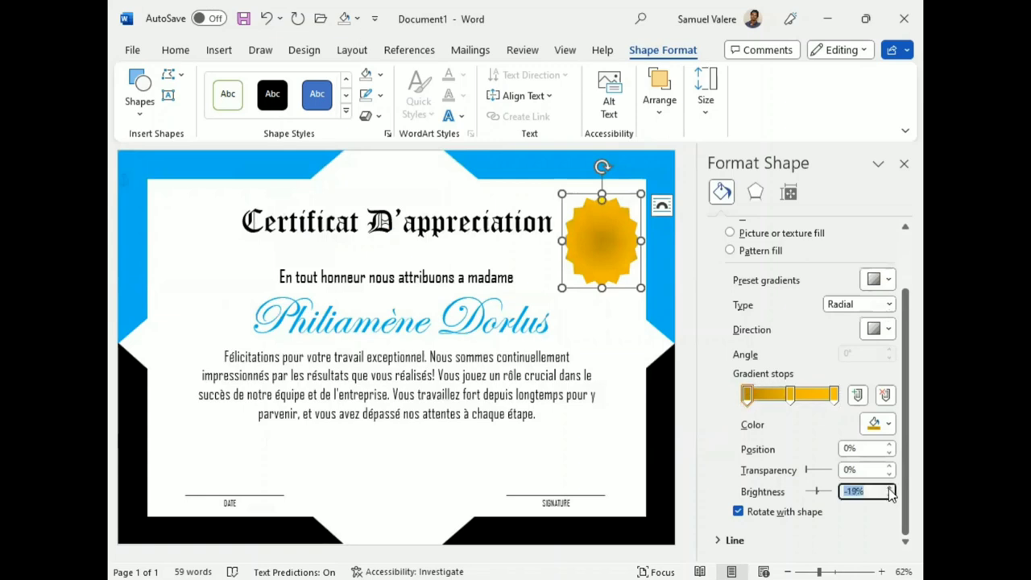
{"action": "left_click", "coordinate": [890, 487]}
{"action": "left_click", "coordinate": [889, 488]}
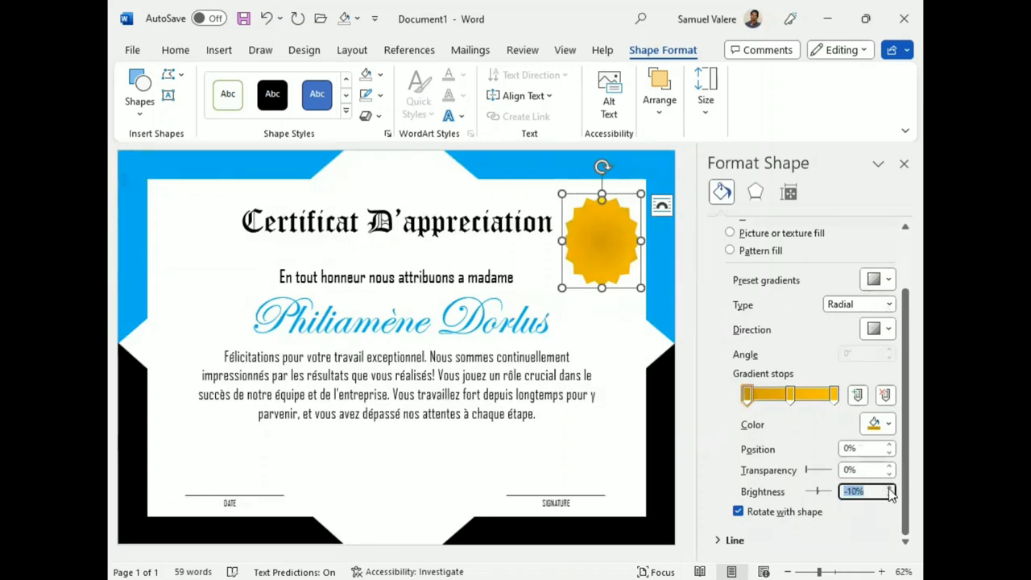
- Brighten the outer gradient stop to about 16% brightness
{"action": "left_click", "coordinate": [833, 394]}
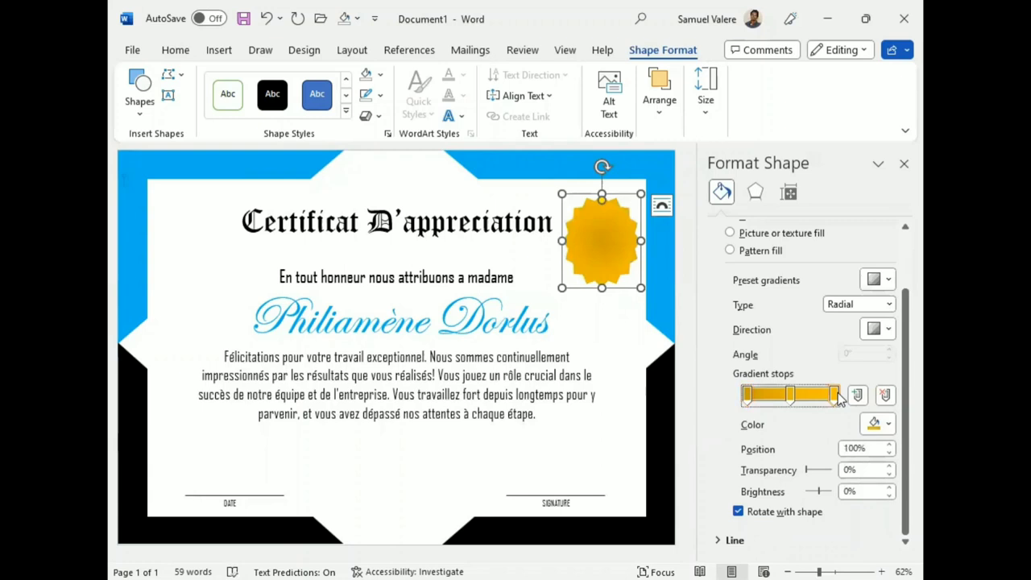
{"action": "left_click", "coordinate": [890, 491]}
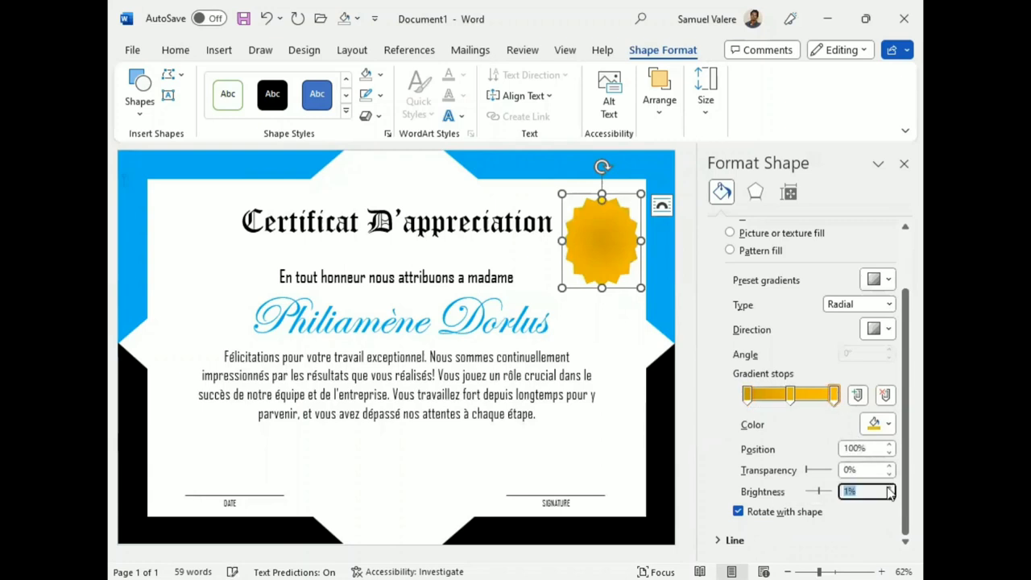
{"action": "triple_click", "coordinate": [890, 491]}
{"action": "double_click", "coordinate": [890, 489]}
{"action": "type", "text": "16"}
- Apply the Preset 3 bevel effect to the gold seal and close the Format Shape pane
{"action": "left_click", "coordinate": [379, 116]}
{"action": "mouse_move", "coordinate": [466, 150]}
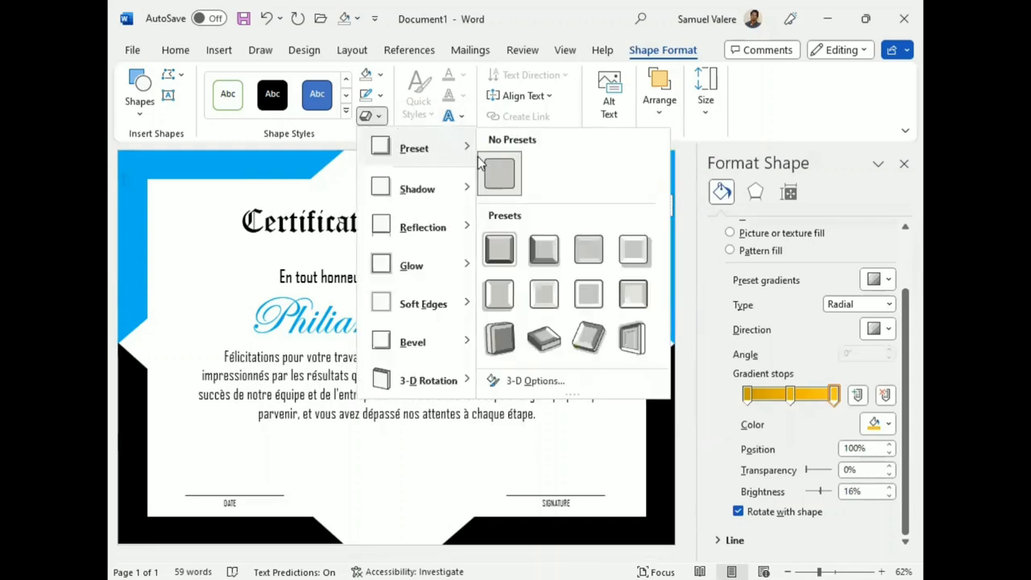
{"action": "left_click", "coordinate": [587, 251]}
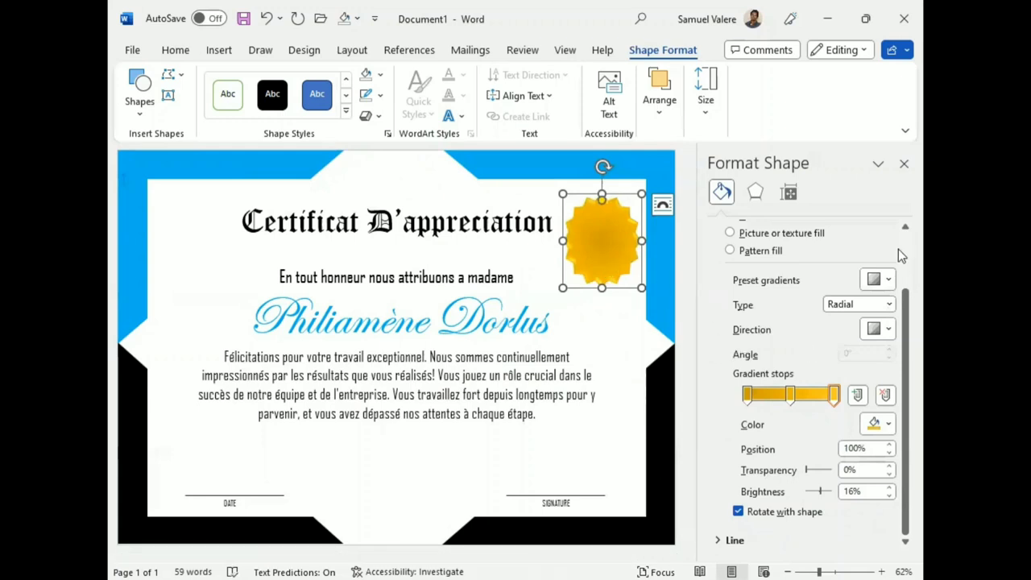
{"action": "left_click", "coordinate": [901, 166]}
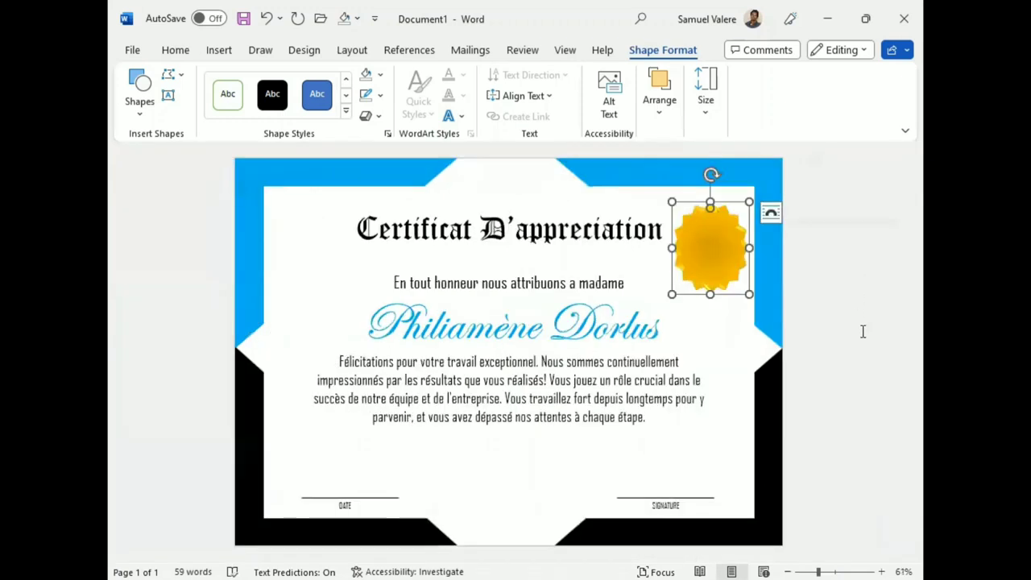